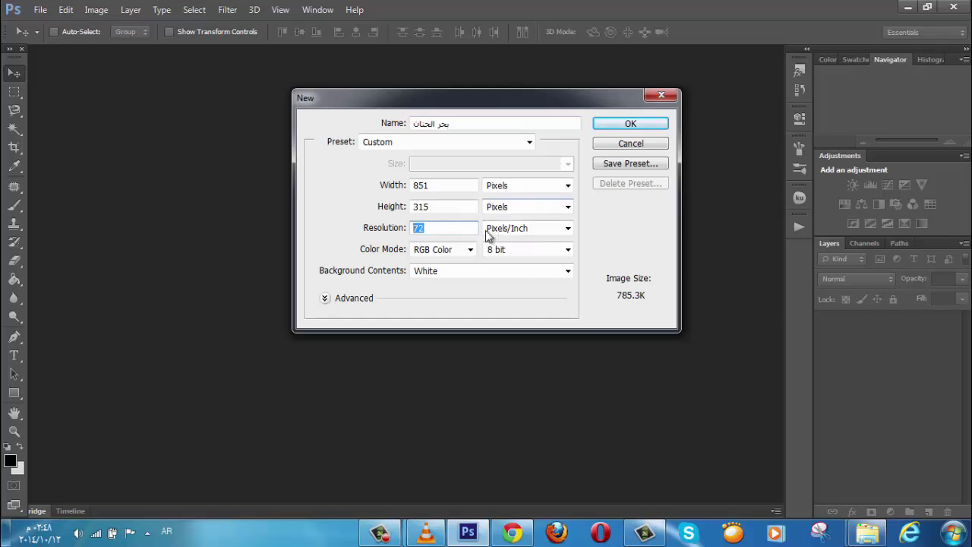
click(613, 125)
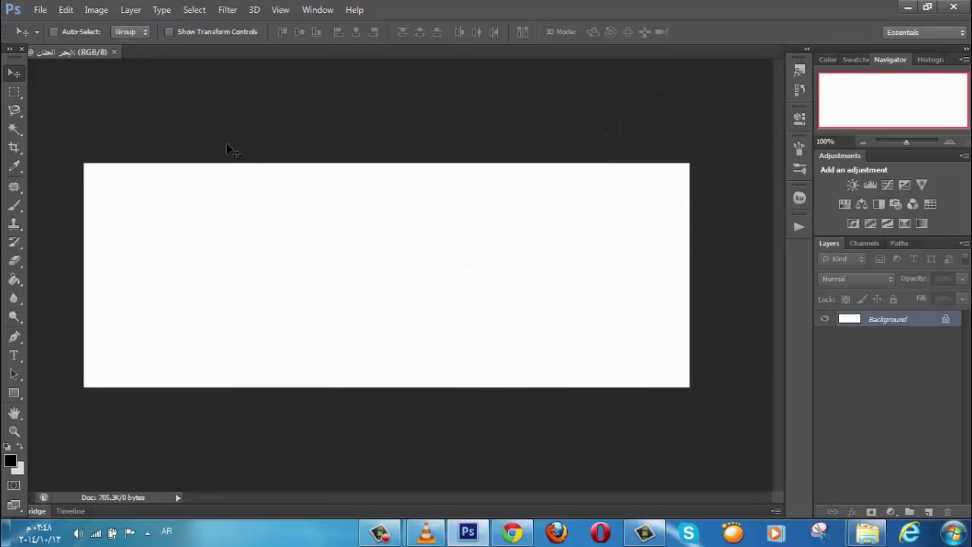
click(40, 9)
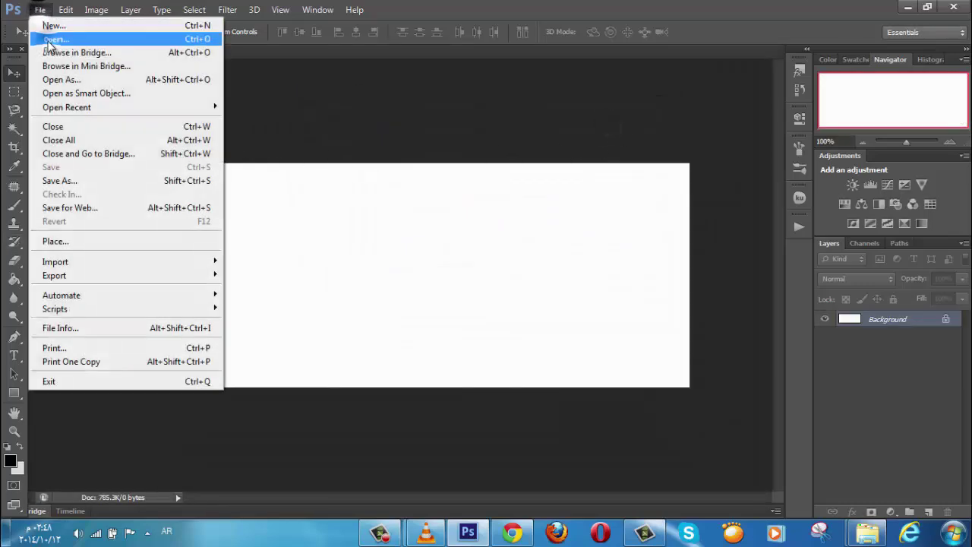
click(47, 36)
click(384, 148)
double_click(384, 148)
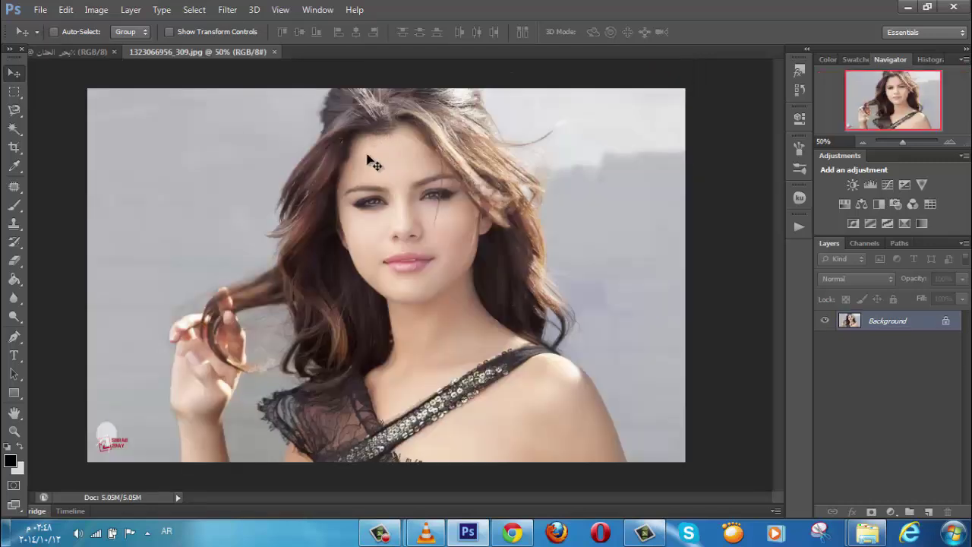
- Convert the photo's locked background into a regular layer and patch out the logo in its lower-left corner with clean background
double_click(945, 325)
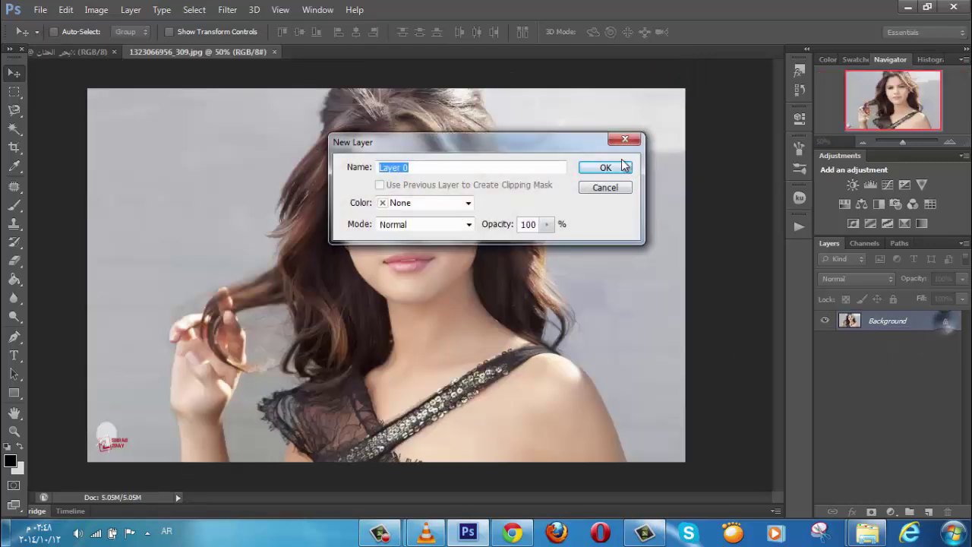
click(622, 166)
click(18, 188)
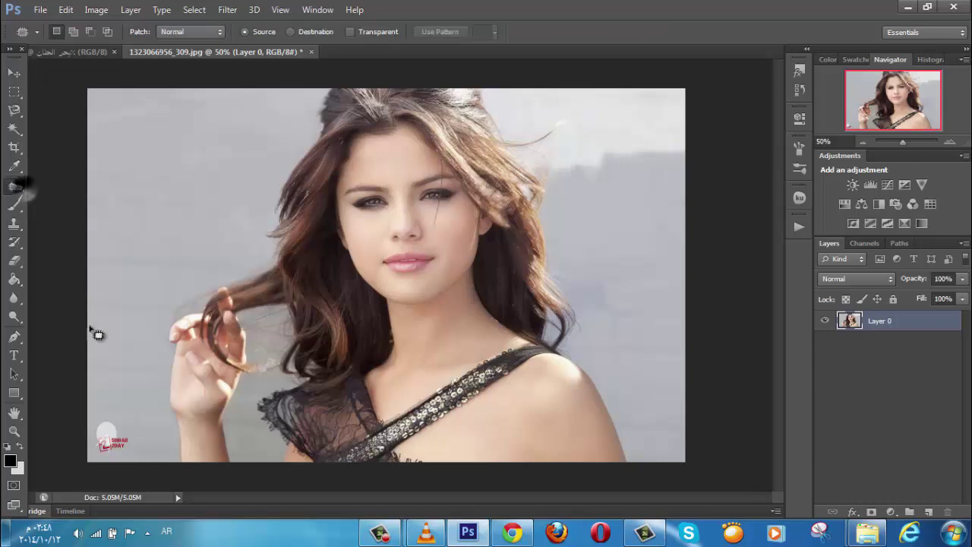
mouse_move(100, 442)
mouse_down()
mouse_move(104, 459)
mouse_move(134, 429)
mouse_move(102, 425)
mouse_move(114, 447)
mouse_up()
drag(114, 363, 115, 365)
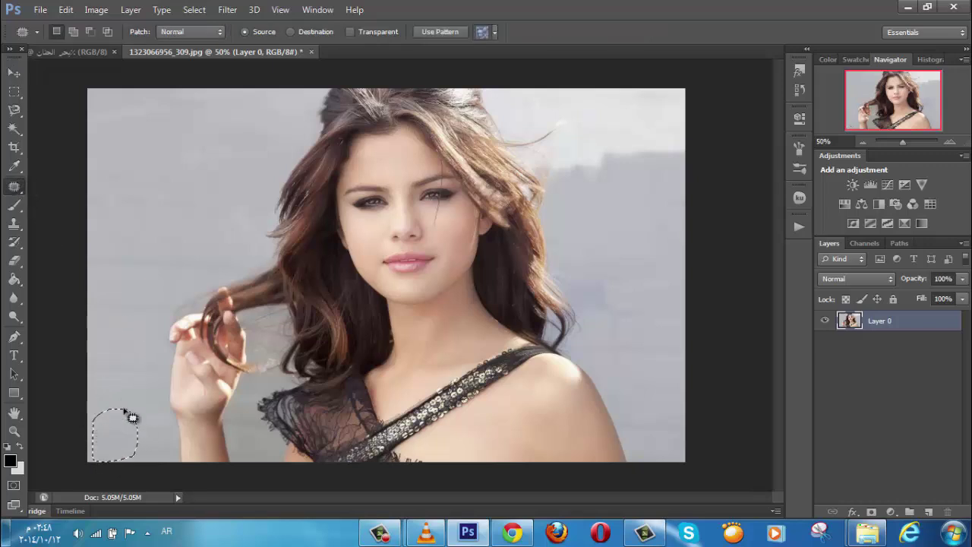
key(ctrl+d)
- Duplicate the photo layer and apply the Topaz Adjust 4 filter to the copy with its initial settings
click(15, 73)
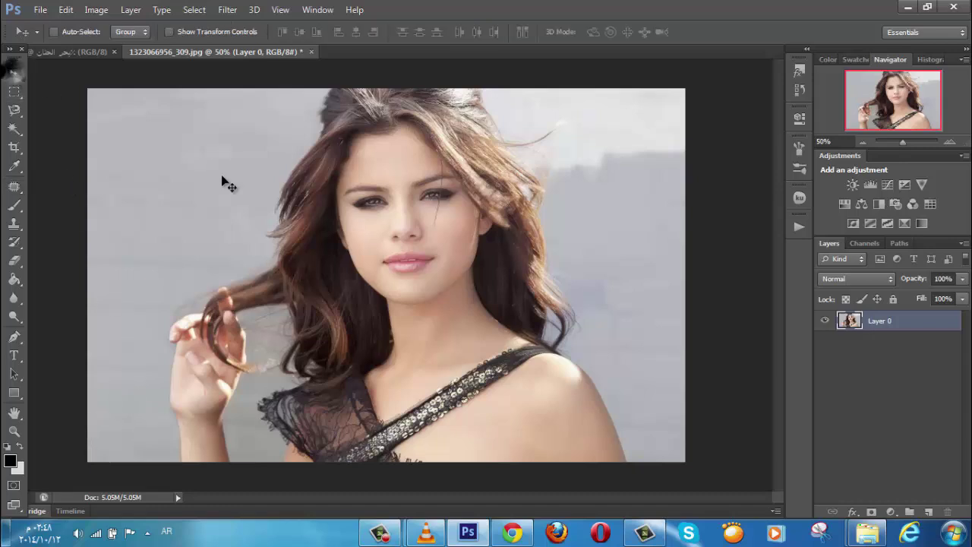
drag(922, 321, 928, 512)
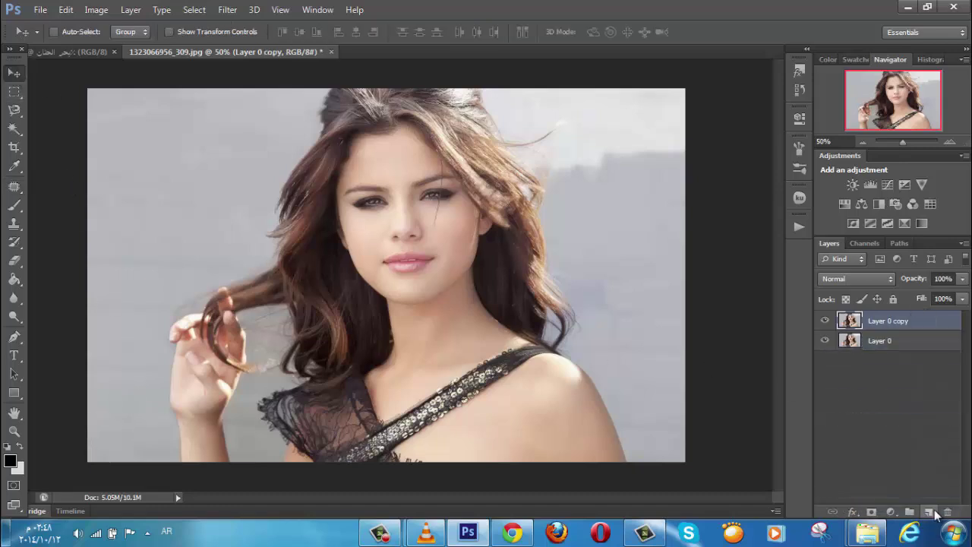
click(227, 9)
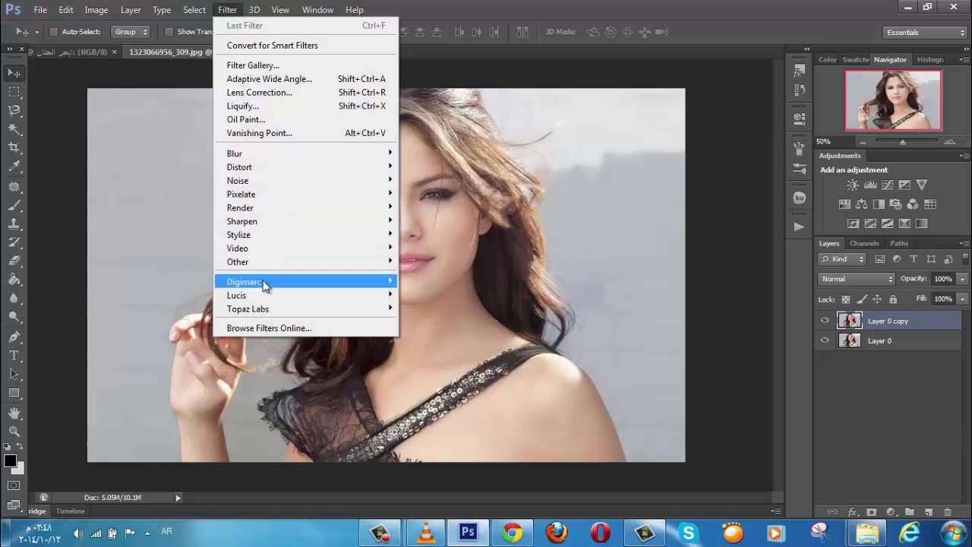
mouse_move(326, 315)
click(427, 309)
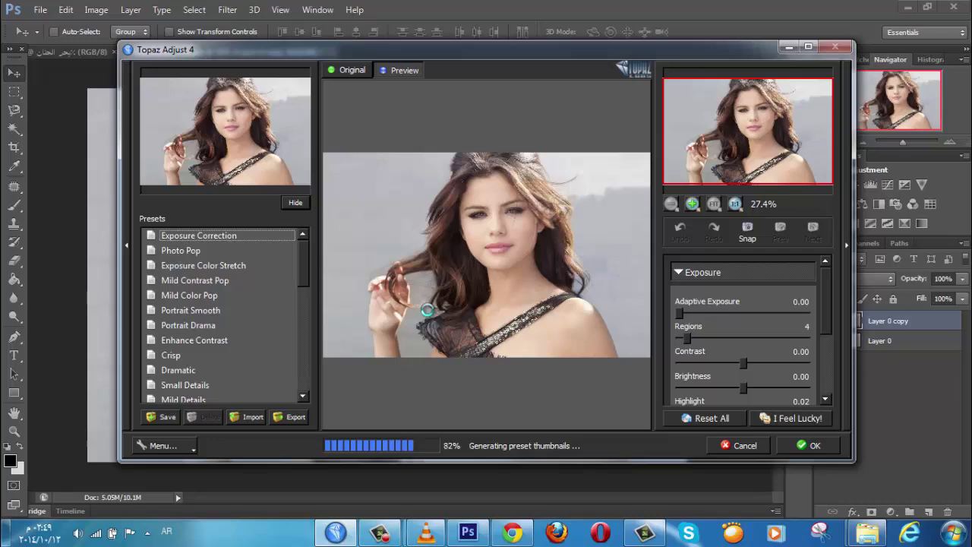
click(805, 445)
- Smooth the skin on the copied layer with Topaz Clean 3, using the CrispStyle preset with a fine-tuned cleaning slider
click(227, 9)
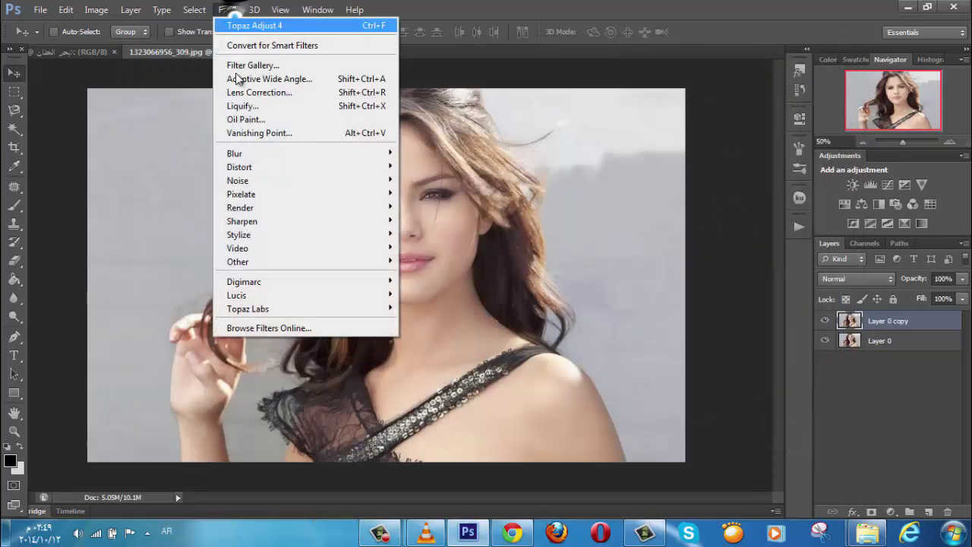
mouse_move(313, 310)
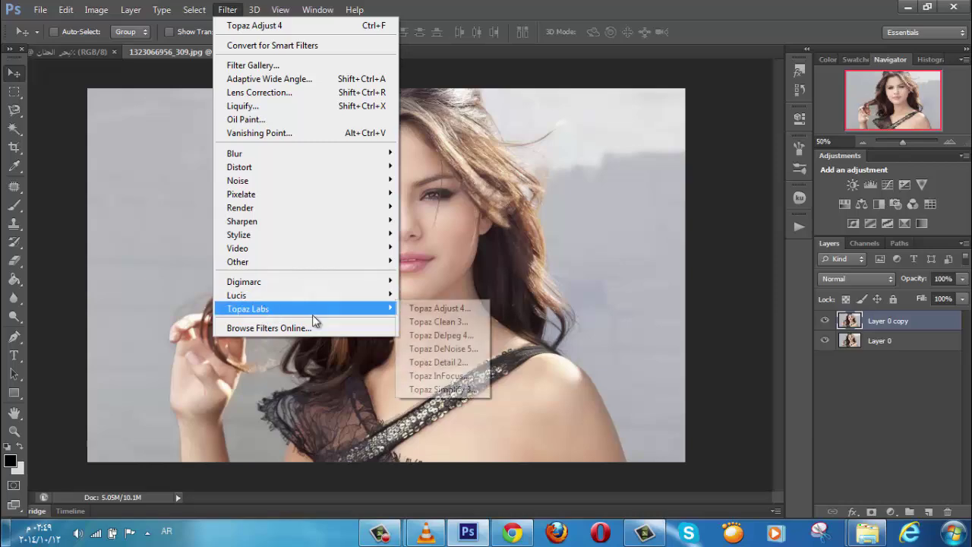
click(425, 322)
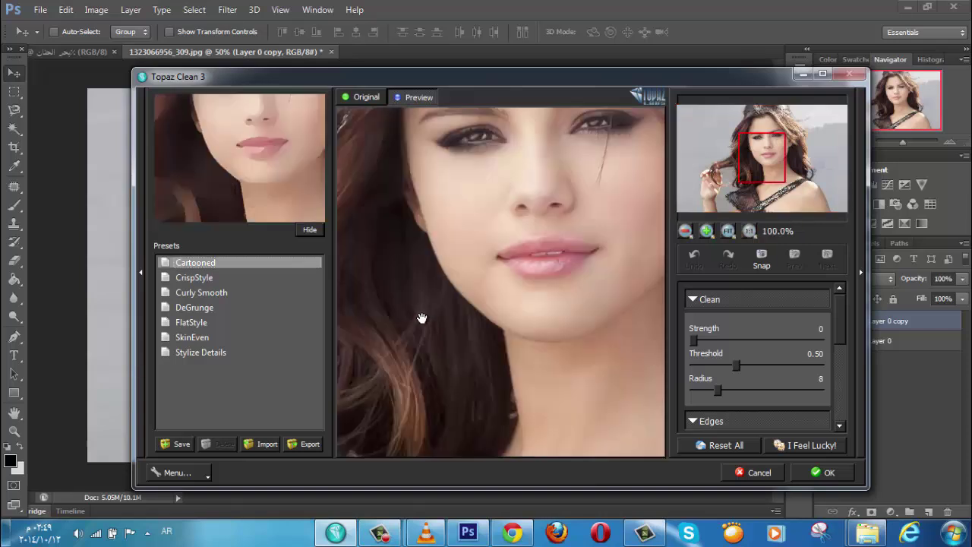
click(218, 278)
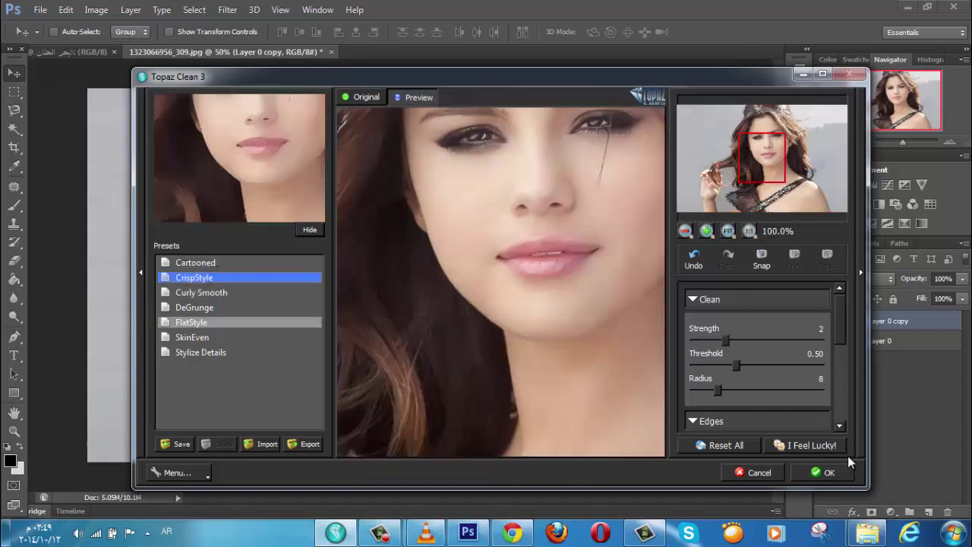
drag(722, 345, 715, 366)
click(812, 477)
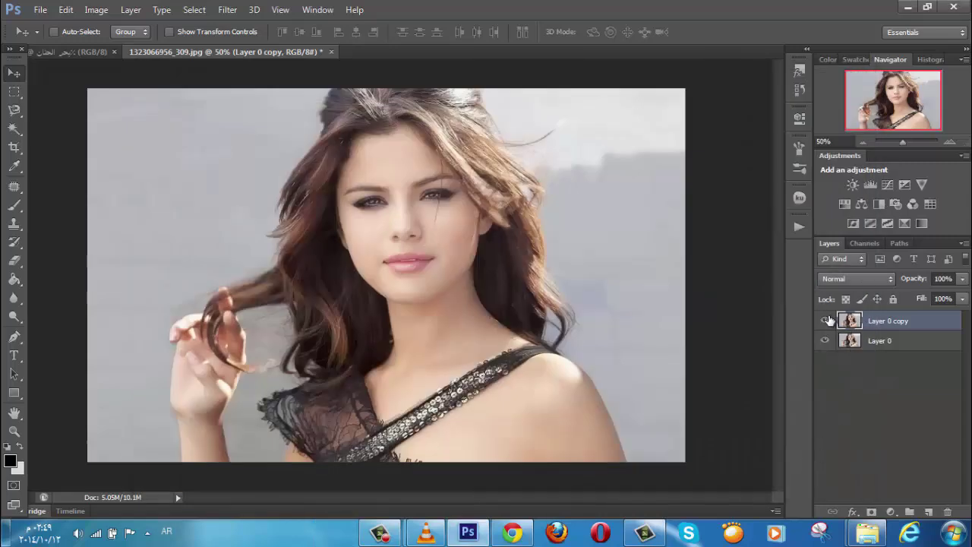
- Apply the LucisArt Exposure effect at the fourth strength level to the copied layer, with the mix reduced well below 100
click(203, 11)
mouse_move(393, 299)
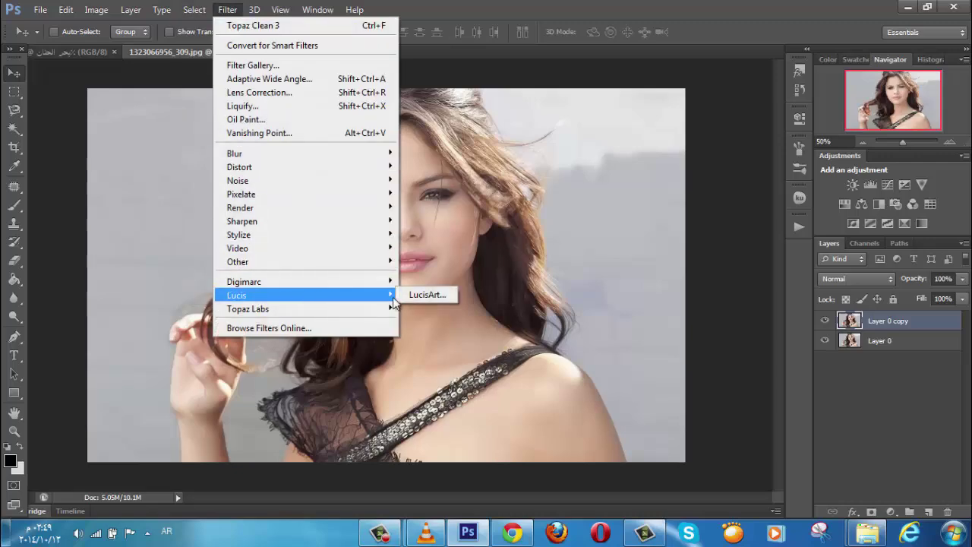
click(425, 295)
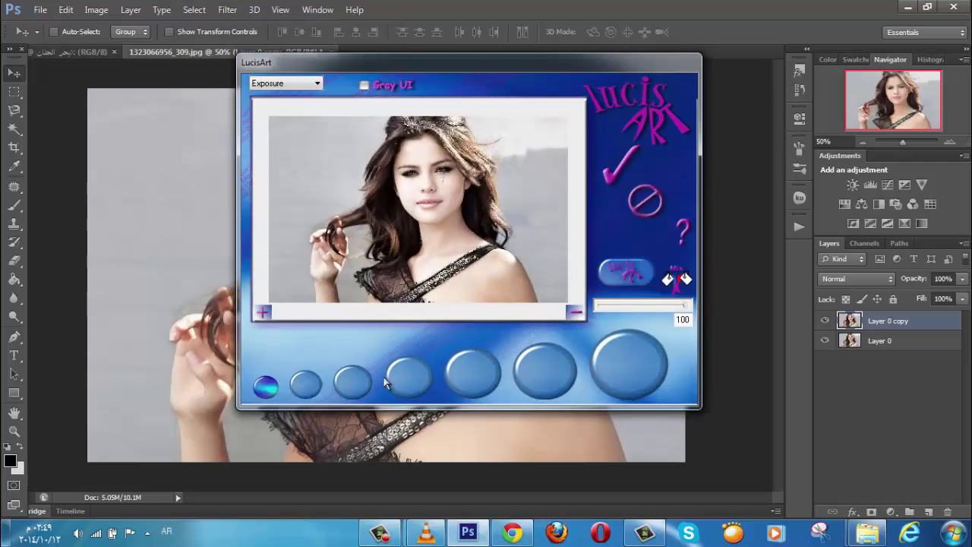
click(407, 378)
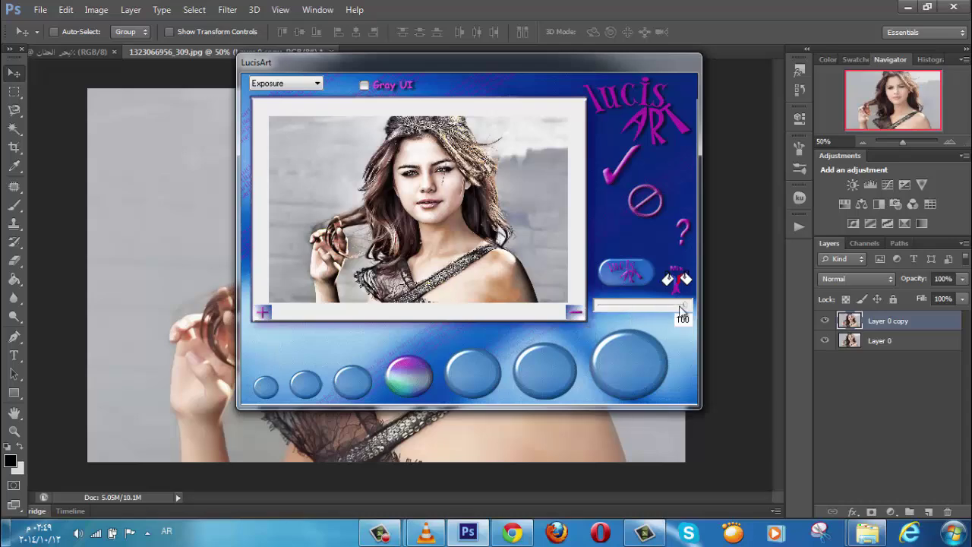
drag(686, 310, 626, 309)
click(614, 174)
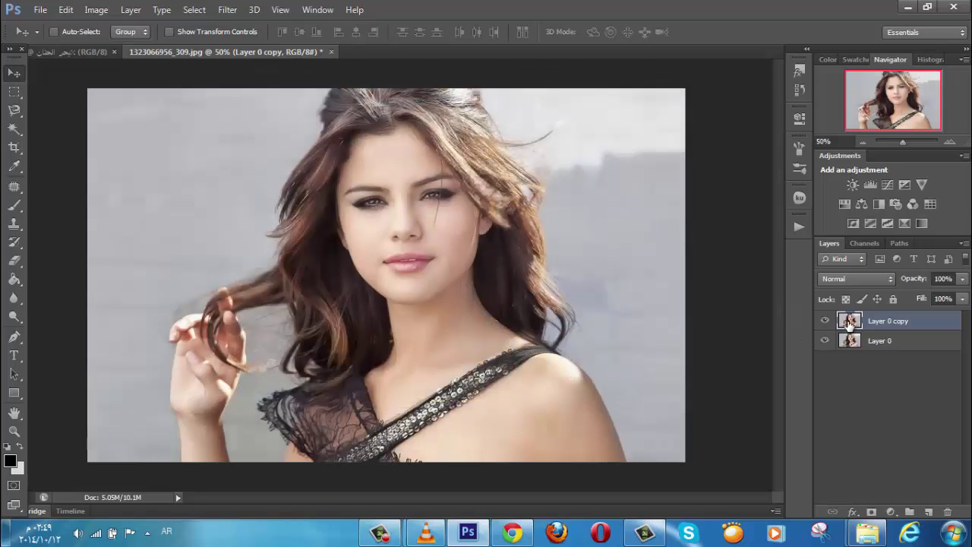
- Add a Levels adjustment with RGB input levels of about 14 for shadows, 1.07 for midtones and 246 for highlights
click(870, 185)
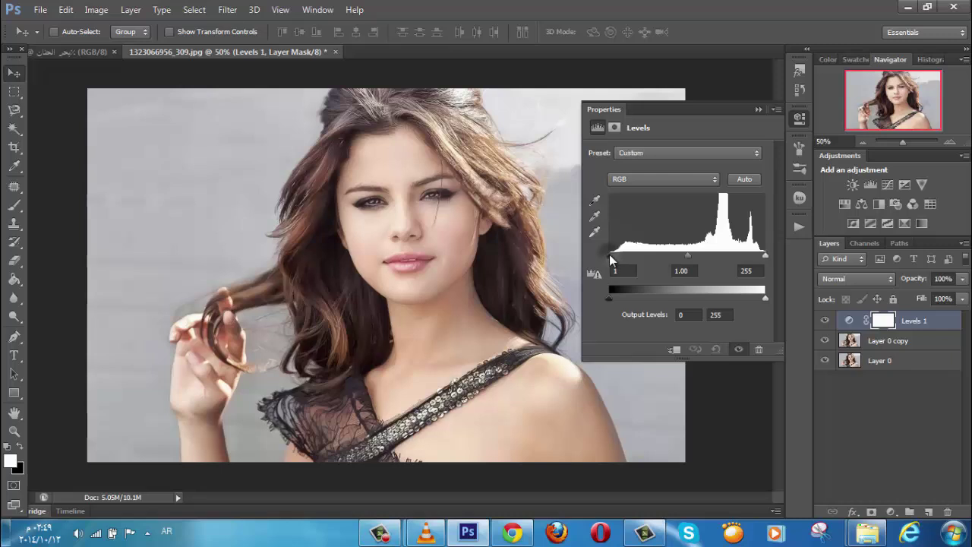
drag(609, 255, 616, 256)
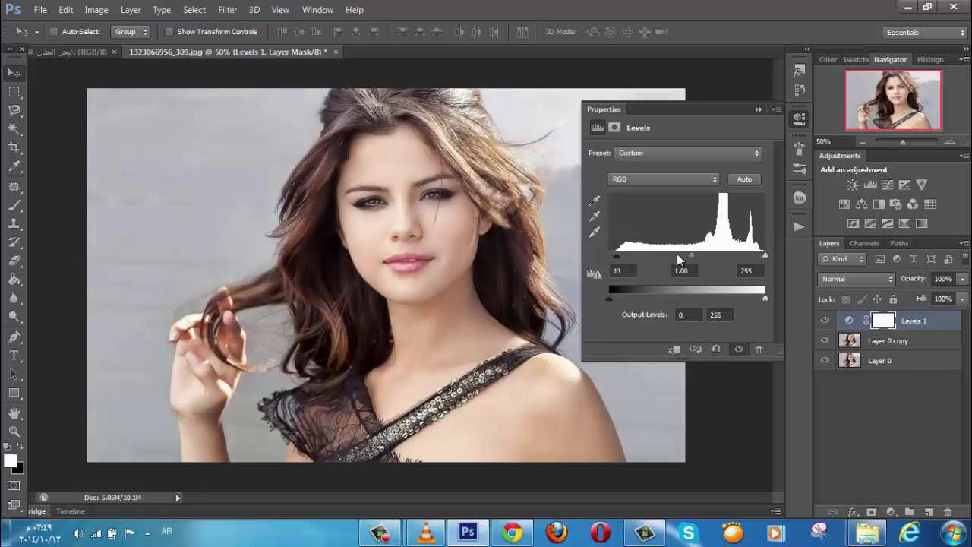
drag(690, 255, 684, 260)
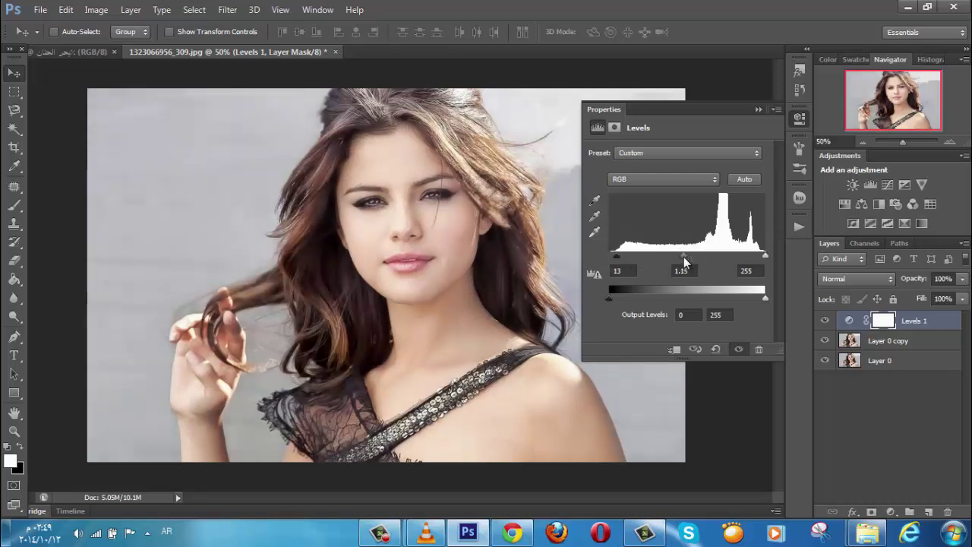
drag(764, 255, 759, 256)
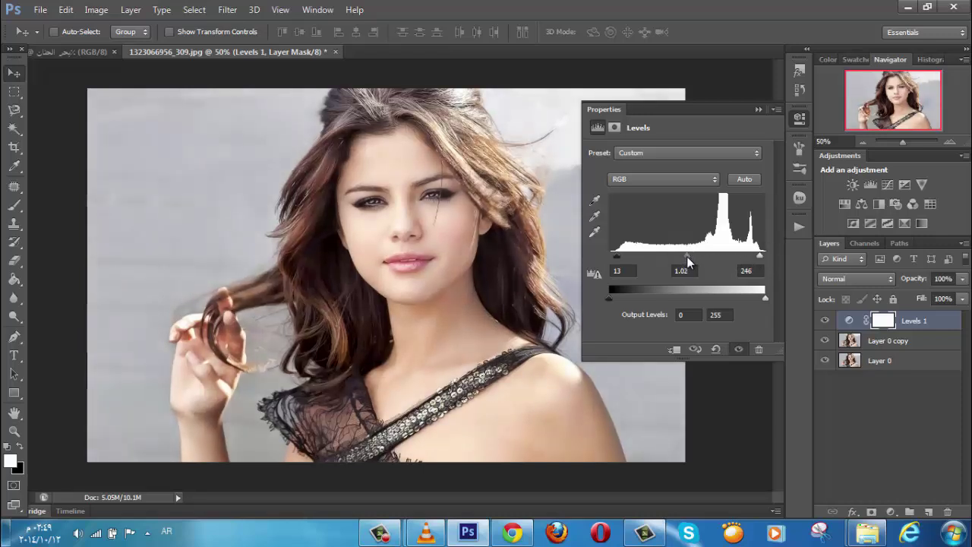
drag(686, 256, 683, 256)
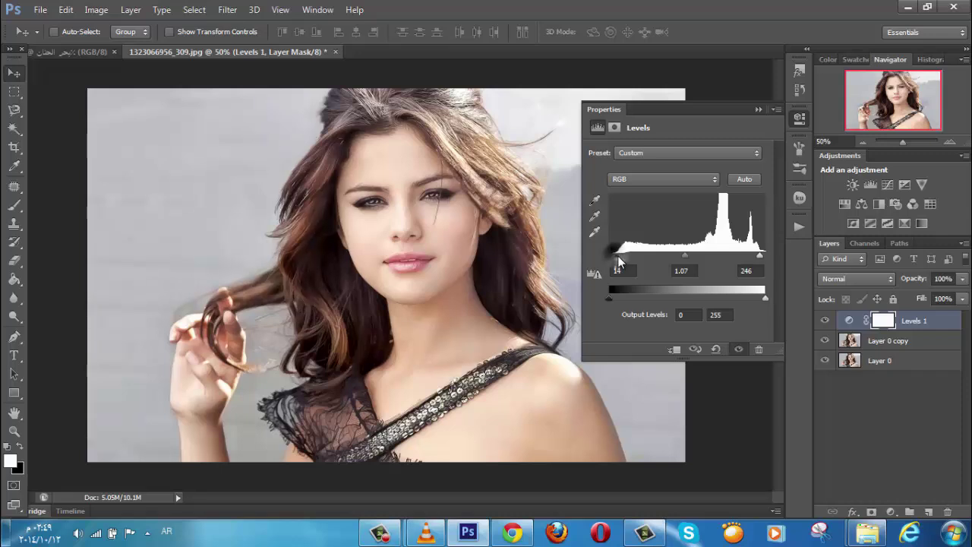
- Raise the red channel's shadow input level to about 12 in the Levels adjustment and fine-tune its midtones
click(683, 179)
click(687, 193)
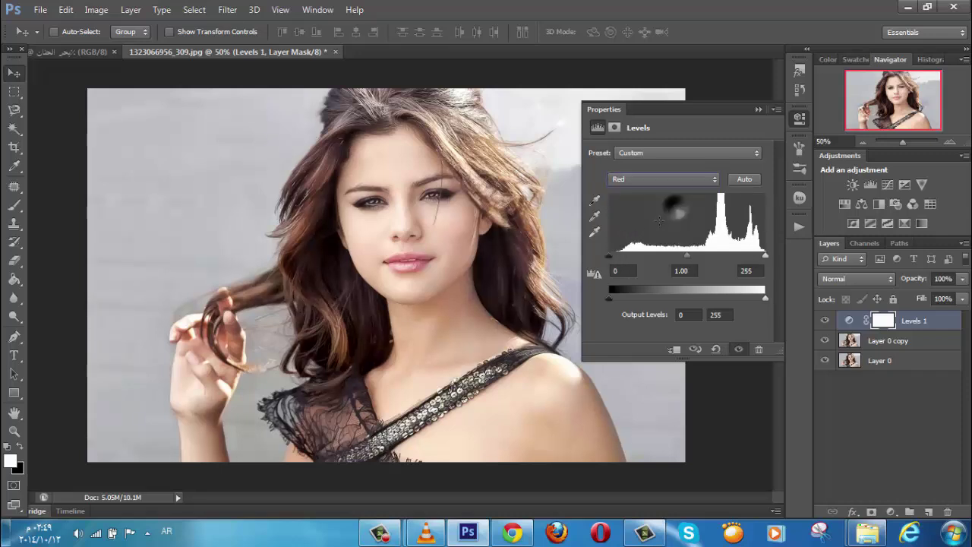
drag(610, 257, 618, 256)
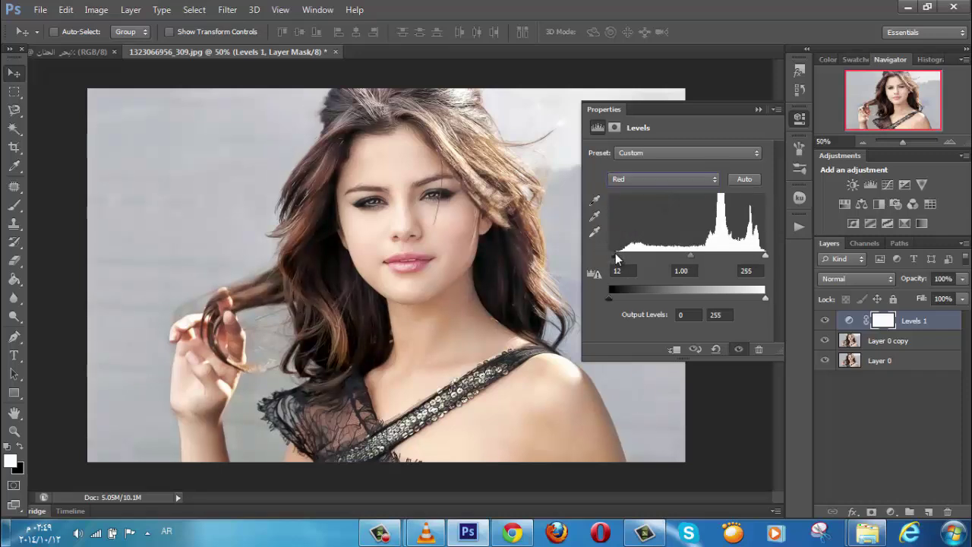
drag(687, 256, 688, 260)
click(755, 109)
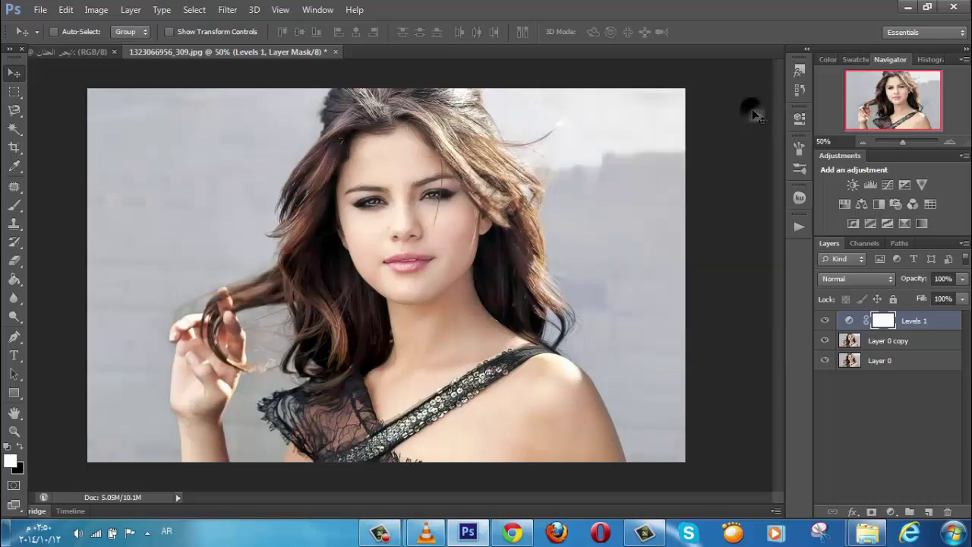
- Compare the photo with and without the Levels adjustment, and merge all three layers into one
click(826, 320)
click(825, 320)
click(827, 321)
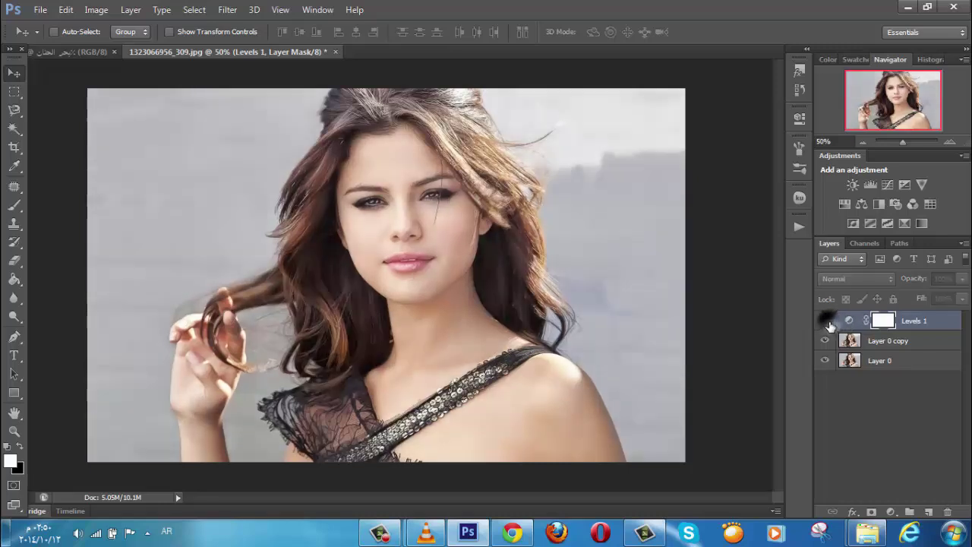
click(826, 321)
shift+click(920, 343)
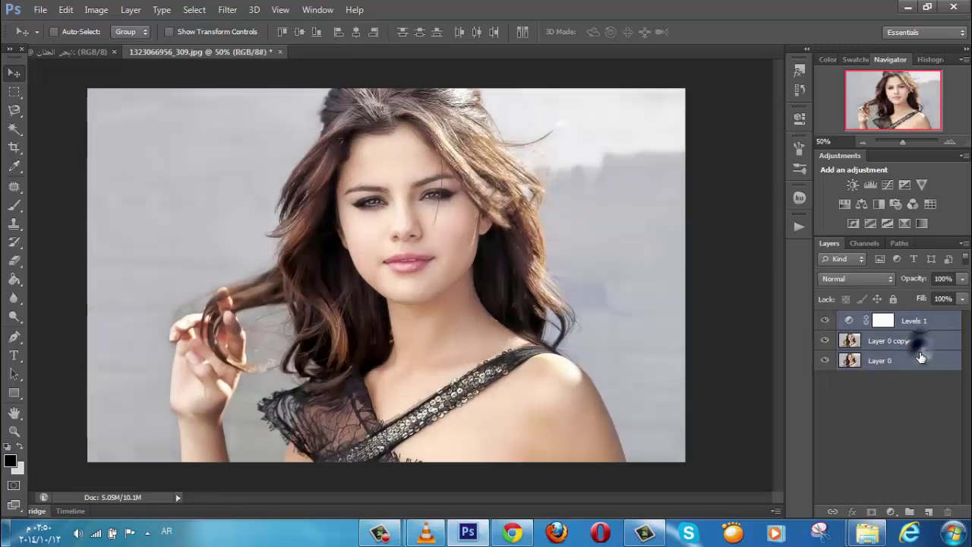
key(ctrl+shift+e)
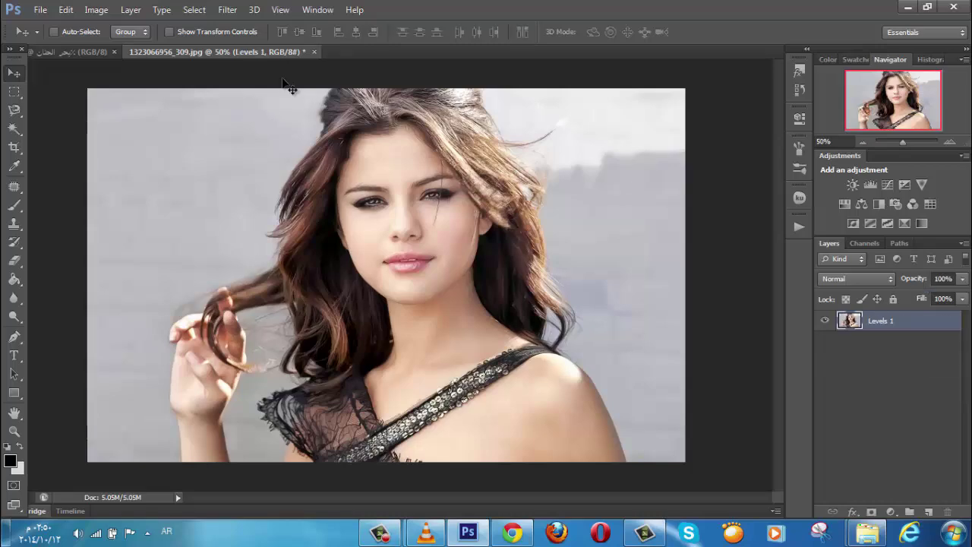
- Show the transform controls and scale the merged photo down to about 28% toward the canvas's lower-left corner
click(172, 33)
drag(685, 88, 282, 381)
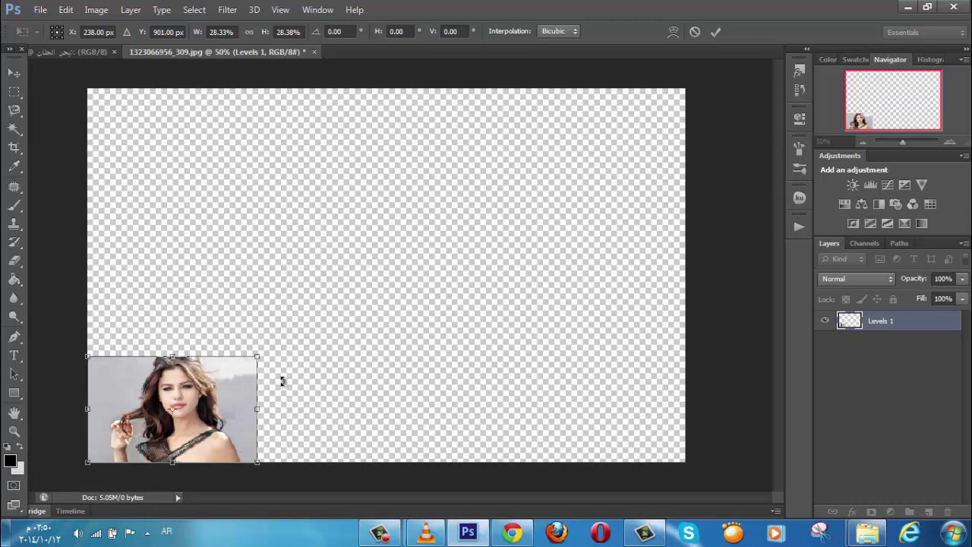
key(Return)
- Open the design file فكتور.psd and select Layer 1, the black floral splash shape
click(40, 9)
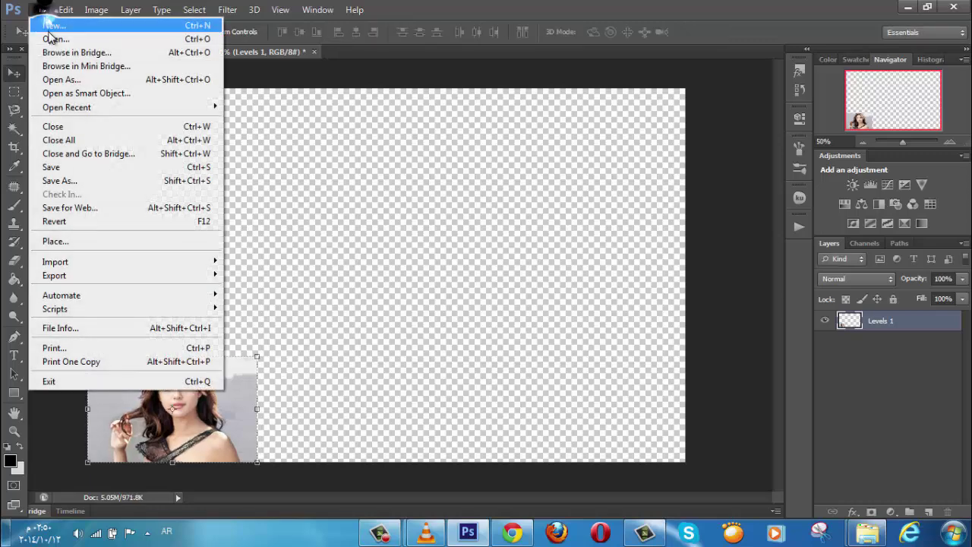
click(47, 39)
click(501, 277)
scroll(504, 275, down, 3)
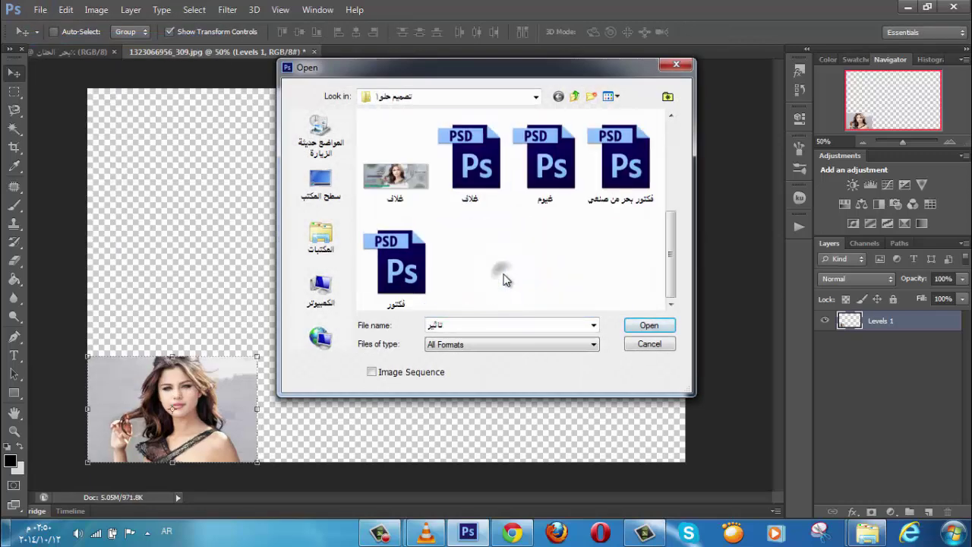
click(421, 274)
double_click(421, 273)
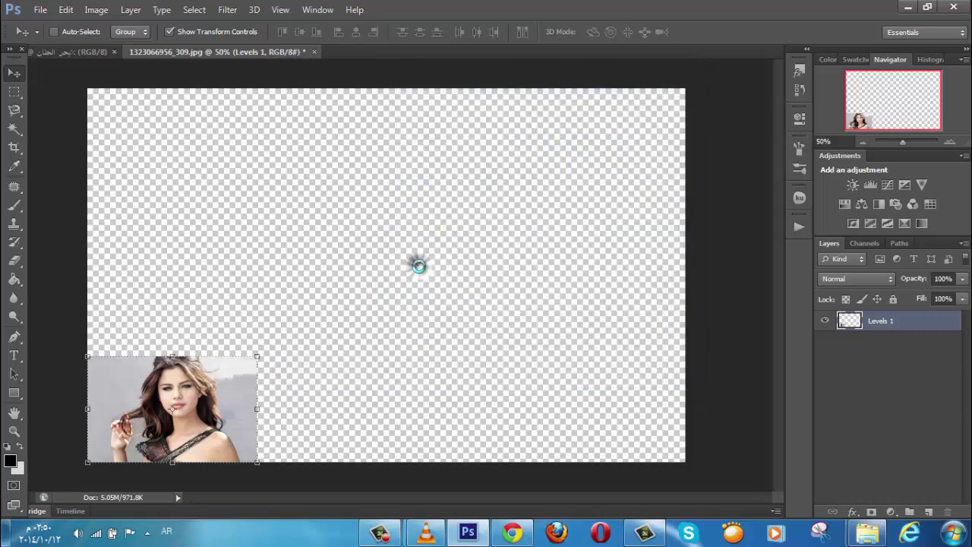
click(869, 398)
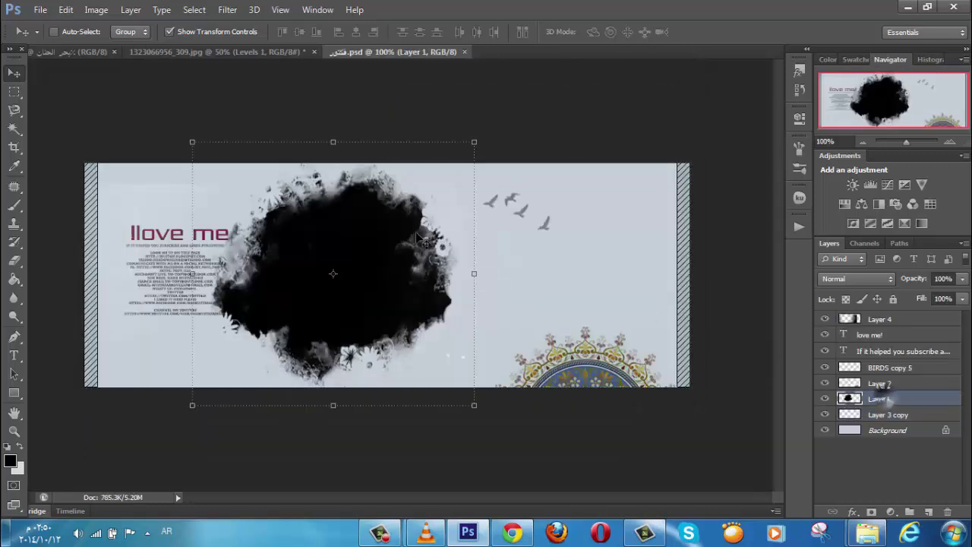
- Bring the black floral splash into the cover document, scale it to about 118.6%, and center it near the canvas's upper edge
mouse_move(438, 262)
mouse_down()
mouse_move(199, 73)
mouse_move(104, 53)
mouse_move(353, 262)
mouse_up()
drag(414, 170, 466, 120)
mouse_move(363, 260)
mouse_down()
mouse_move(441, 259)
mouse_move(451, 245)
mouse_up()
click(14, 72)
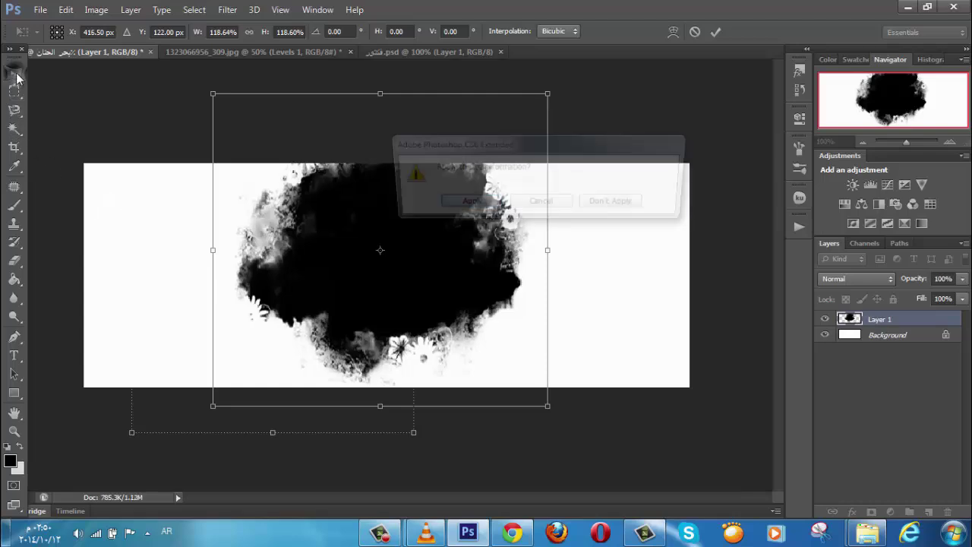
key(Return)
click(66, 10)
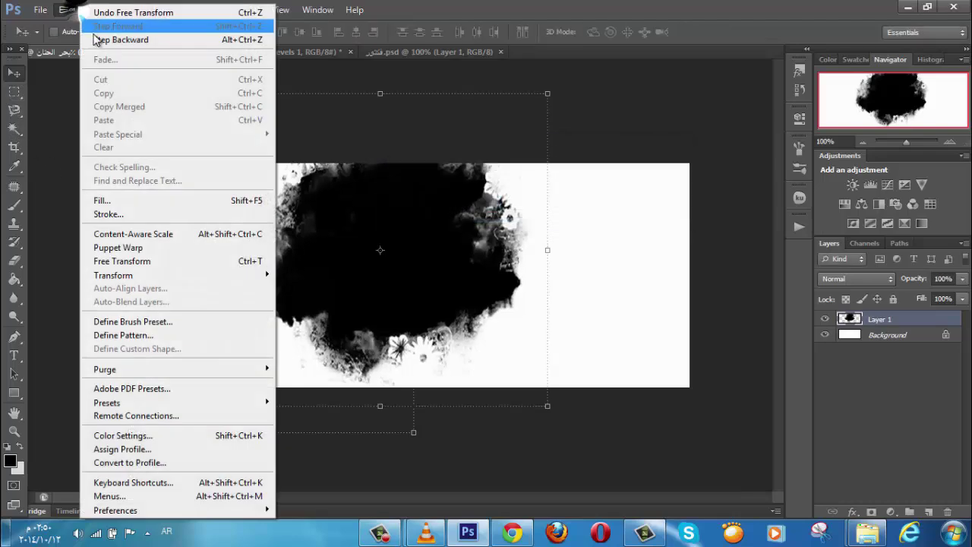
click(95, 37)
click(66, 10)
click(92, 28)
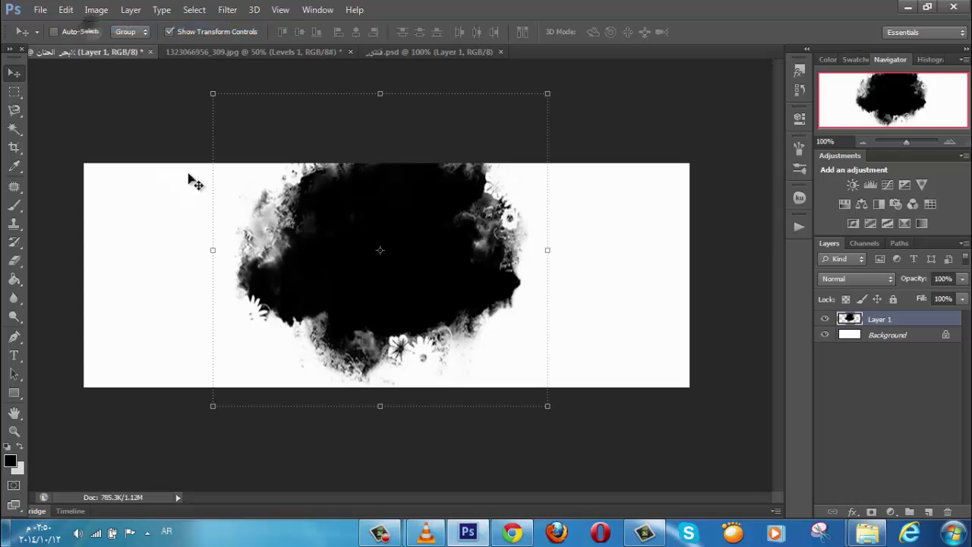
- Copy the portrait photo into the cover above the black splash and clip it to the splash shape with a clipping mask
click(280, 49)
drag(243, 368, 416, 232)
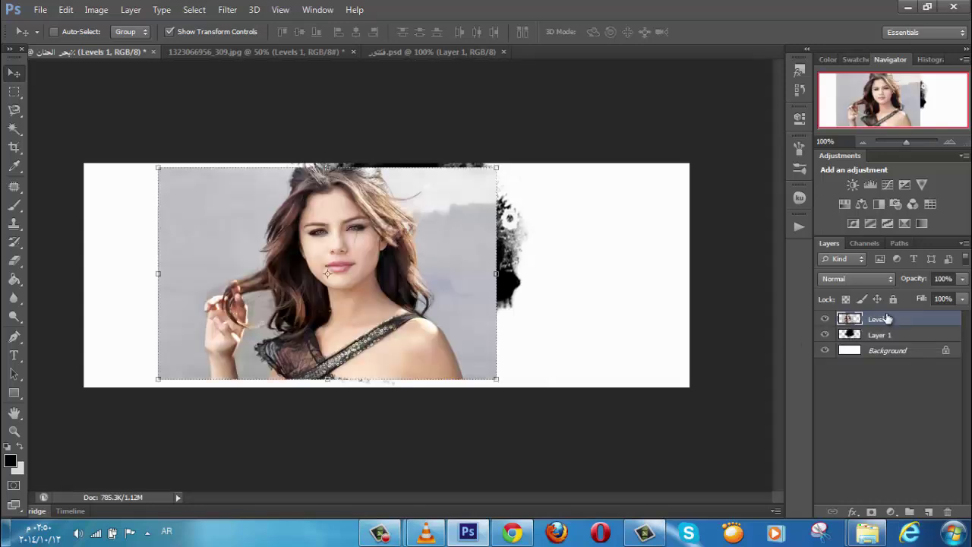
right_click(886, 319)
click(651, 225)
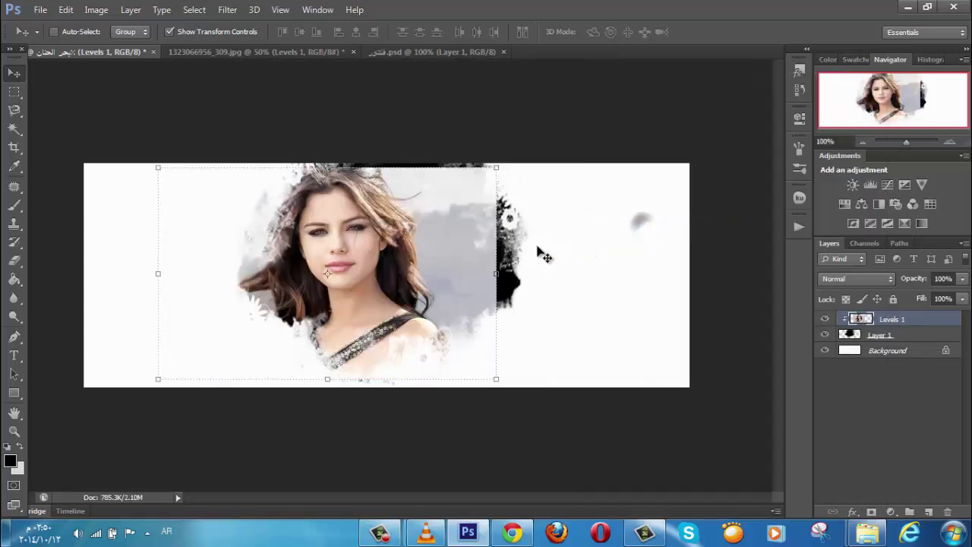
- Reposition the clipped portrait to about X 419, Y 149 px so it covers the whole splash shape
click(498, 171)
drag(451, 245, 481, 267)
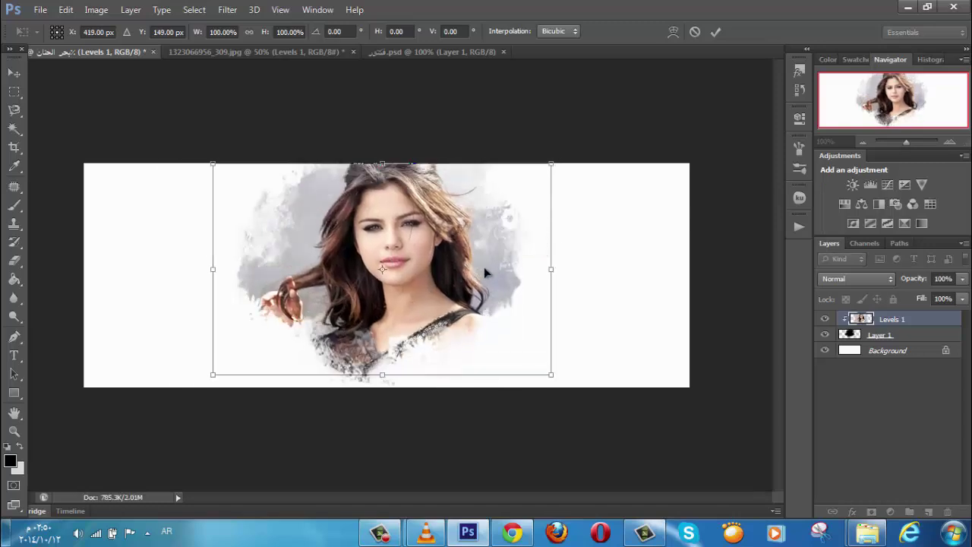
click(14, 73)
click(471, 202)
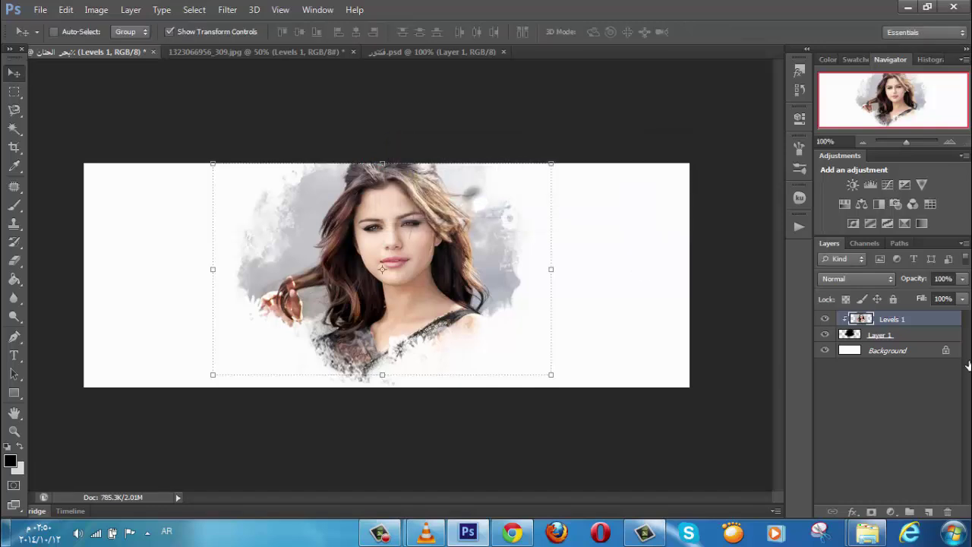
- Stretch the splash layer leftward to about 108.5% width and merge it with the clipped portrait layer
click(913, 334)
drag(217, 251, 188, 248)
drag(548, 252, 552, 254)
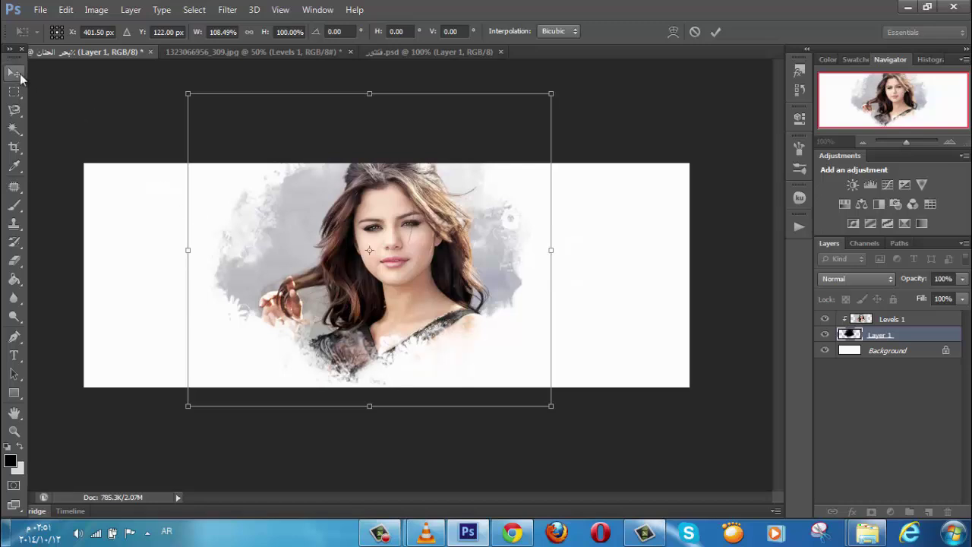
click(16, 74)
click(459, 204)
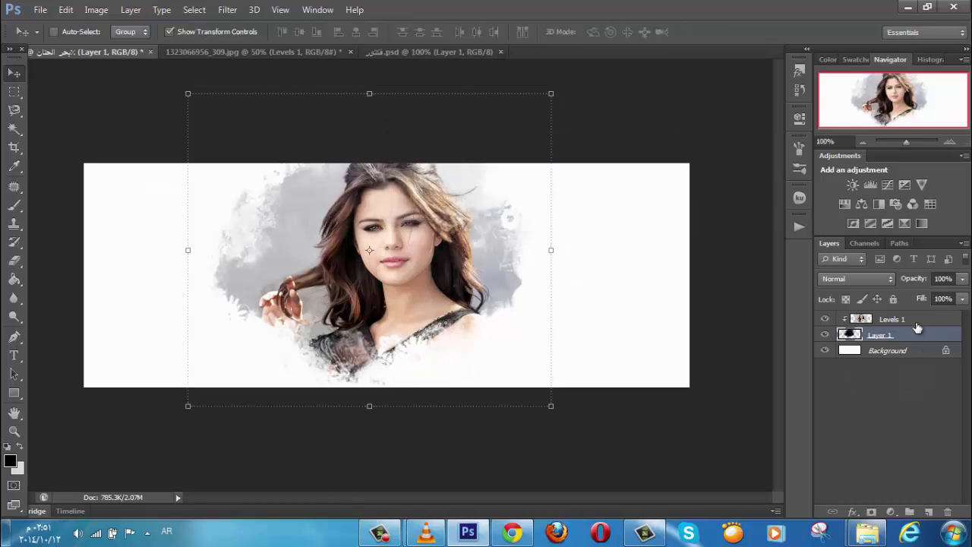
shift+click(913, 319)
key(ctrl+e)
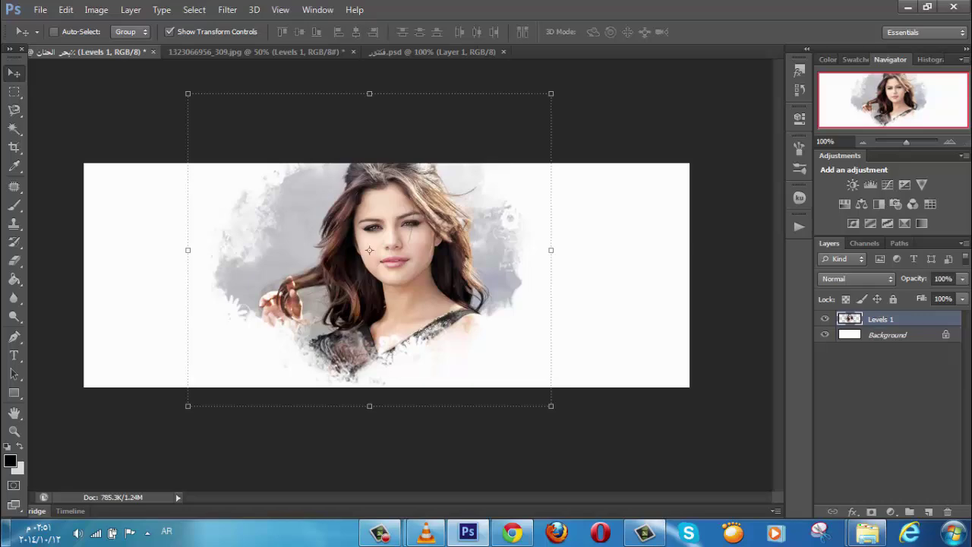
- Add a drop shadow to the merged portrait with 100% opacity, 0 px distance, 100% spread and 0 px size
click(853, 506)
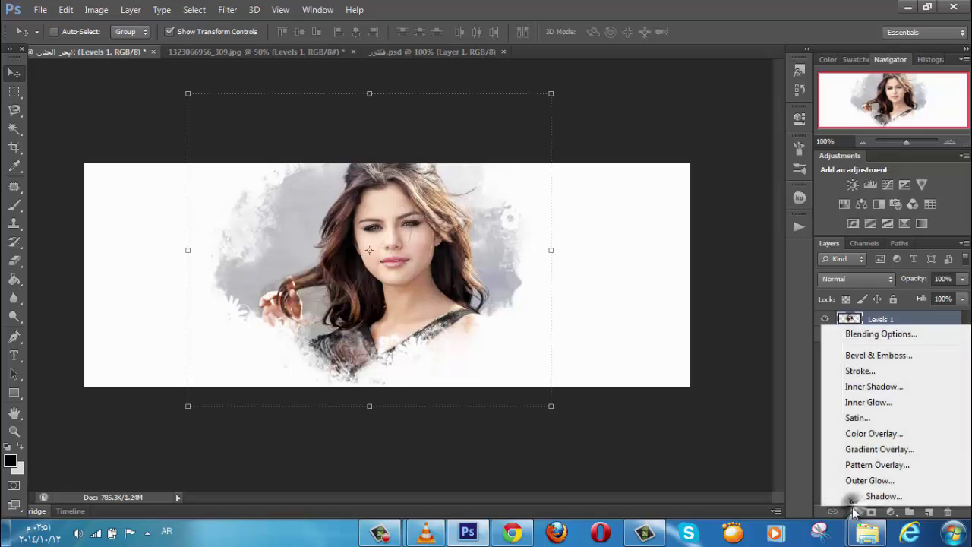
click(857, 495)
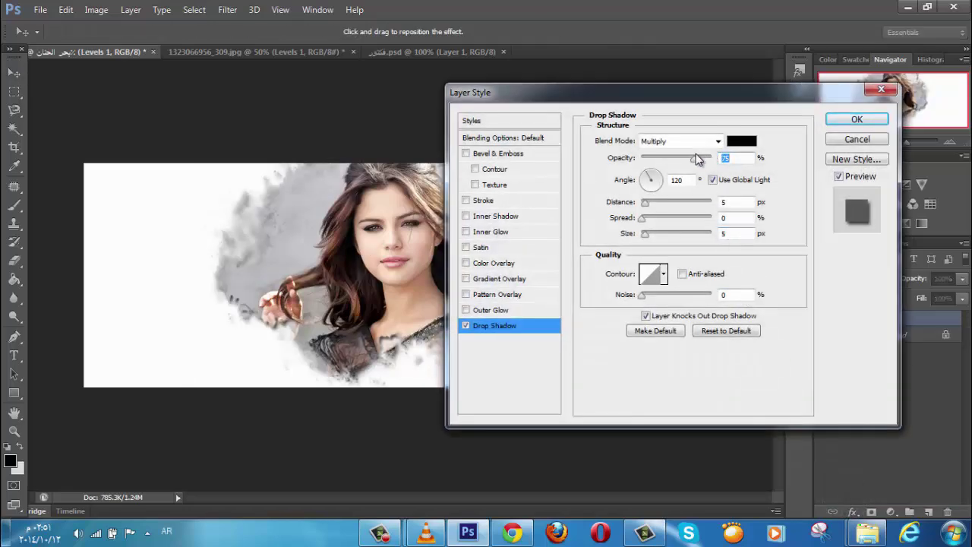
drag(696, 157, 768, 167)
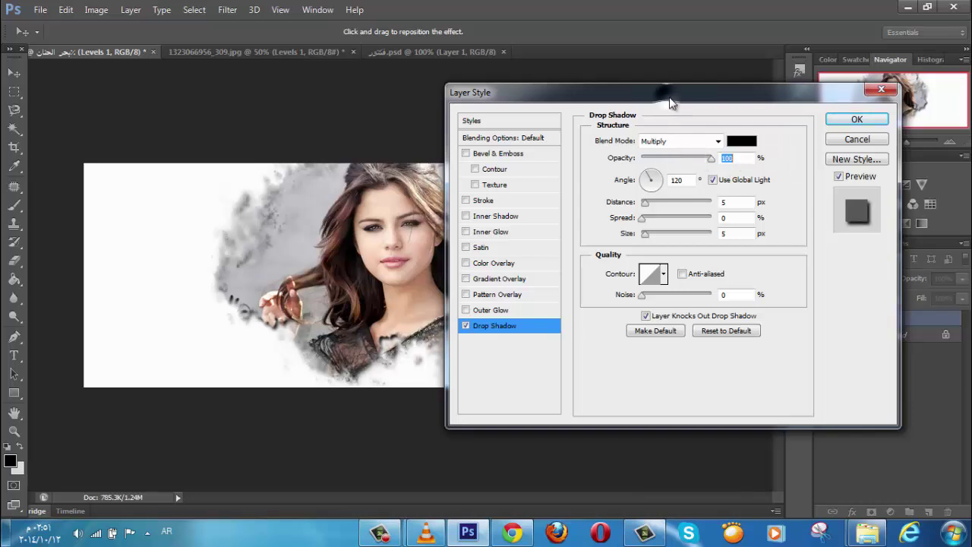
drag(669, 99, 729, 87)
drag(704, 192, 771, 206)
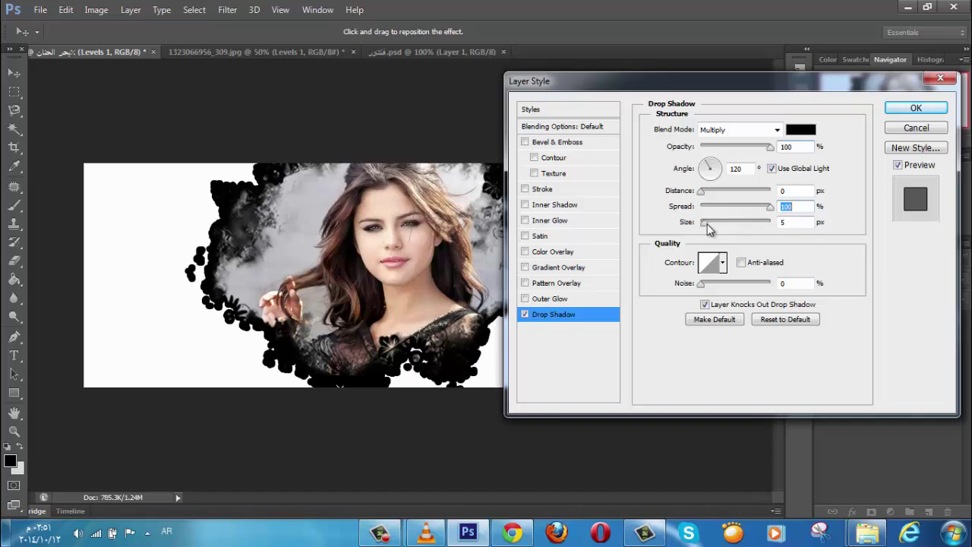
drag(707, 228, 697, 228)
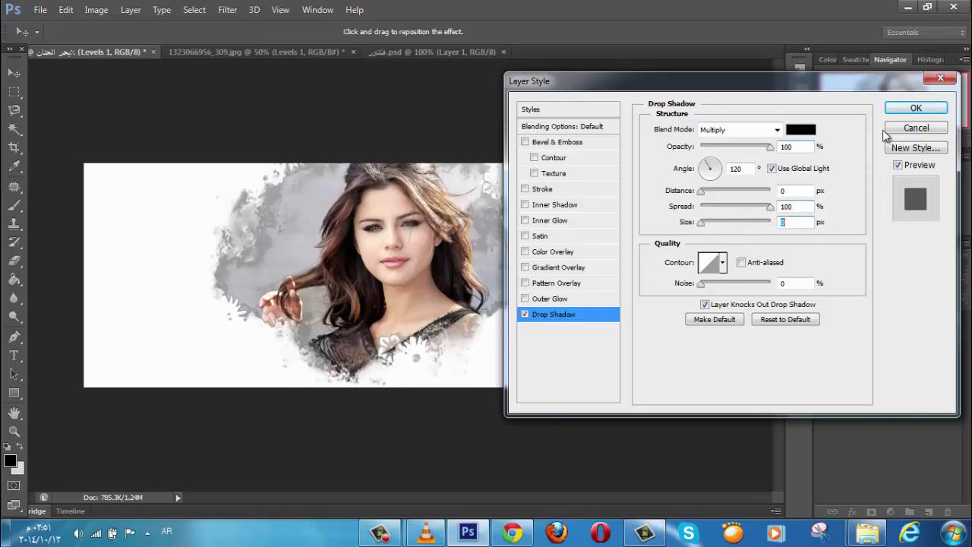
click(916, 108)
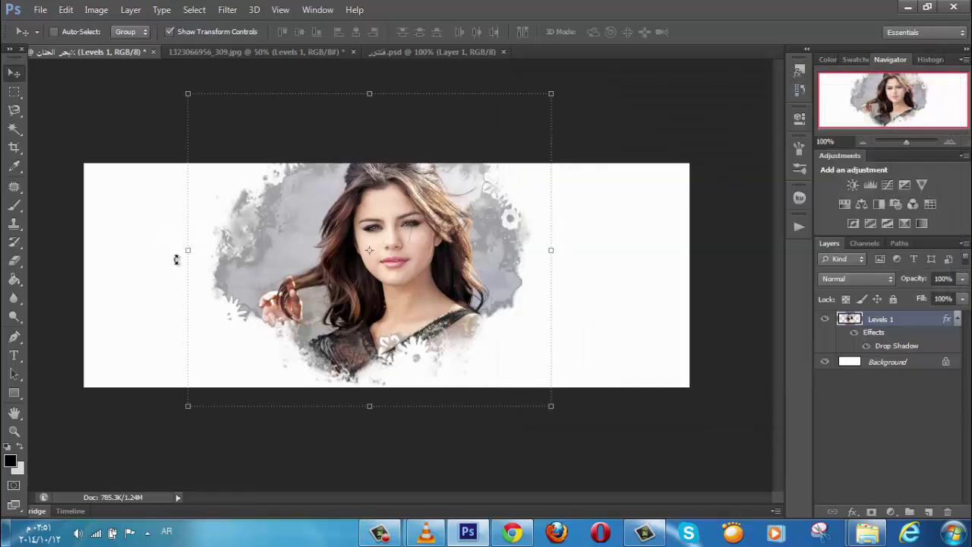
- Sample the gray from the portrait's backdrop and fill the Background layer with it using the Paint Bucket
click(14, 165)
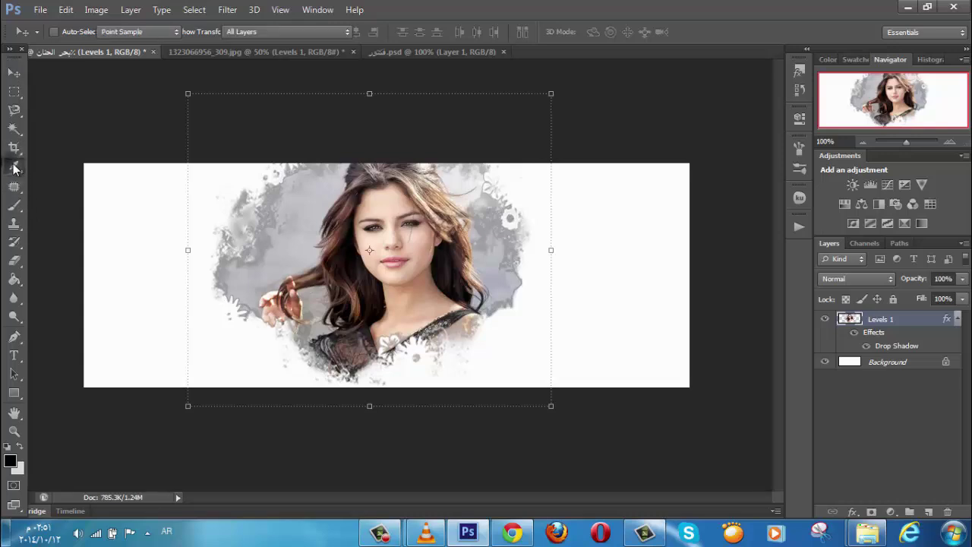
click(268, 241)
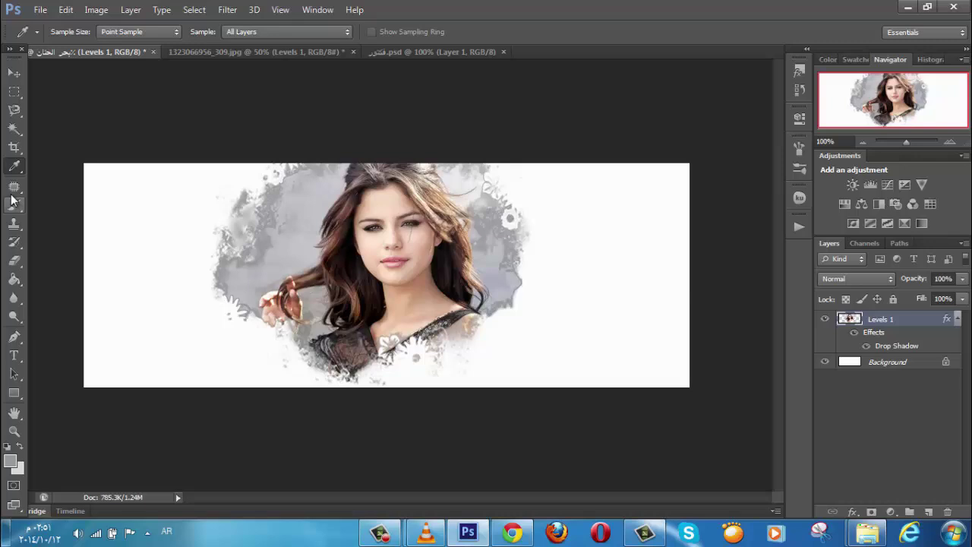
click(14, 279)
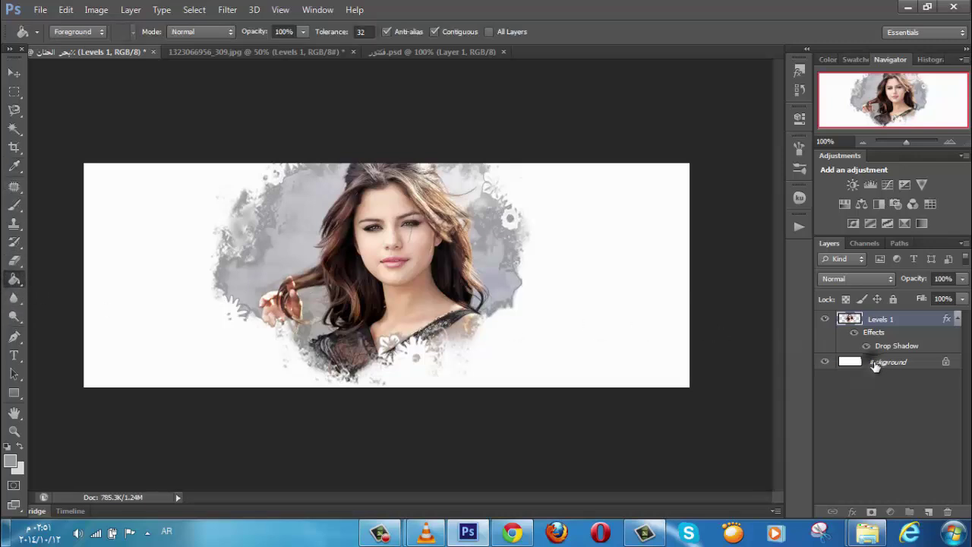
click(885, 361)
click(957, 319)
click(534, 335)
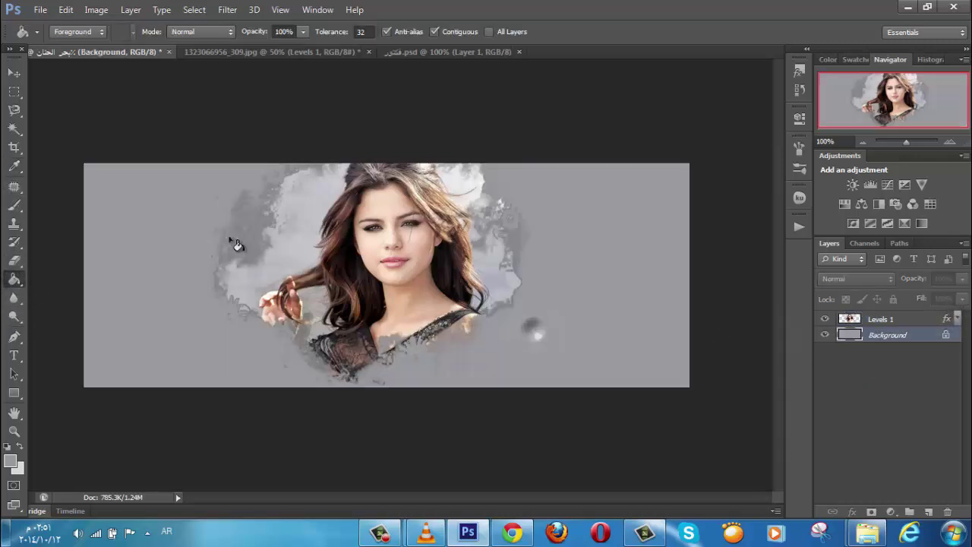
- Open سكرابز.psd and copy its Layer 6 halftone dots into the cover, between the Background and portrait layers
click(14, 72)
click(47, 15)
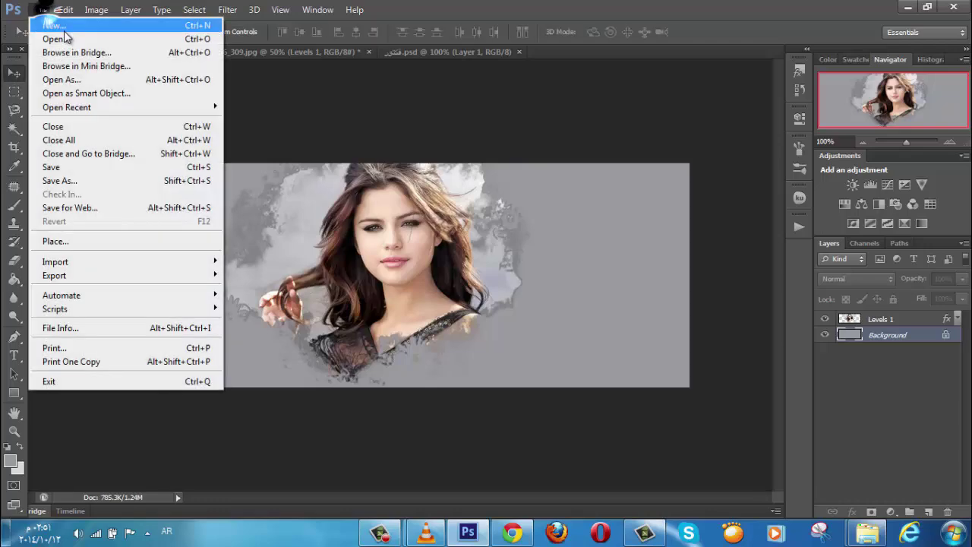
click(66, 36)
click(478, 240)
double_click(620, 250)
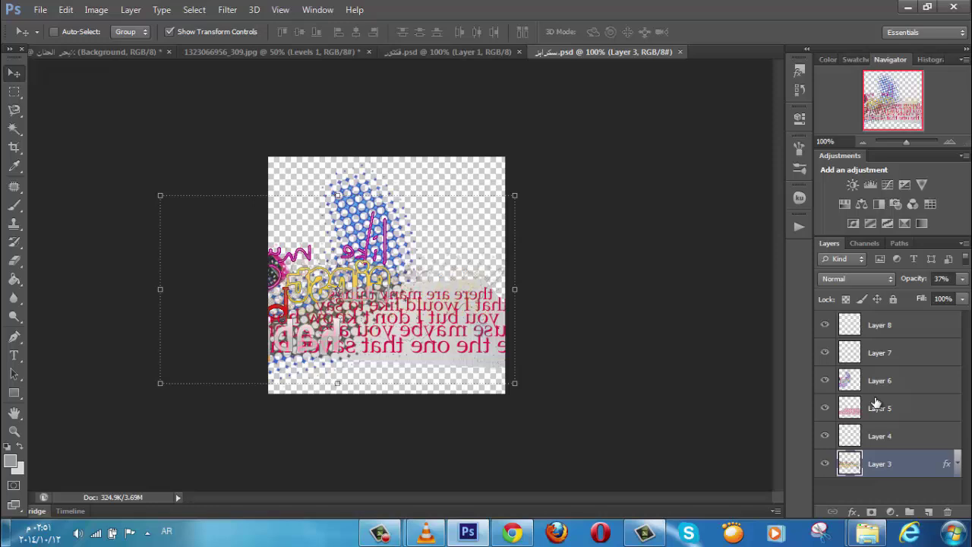
click(874, 379)
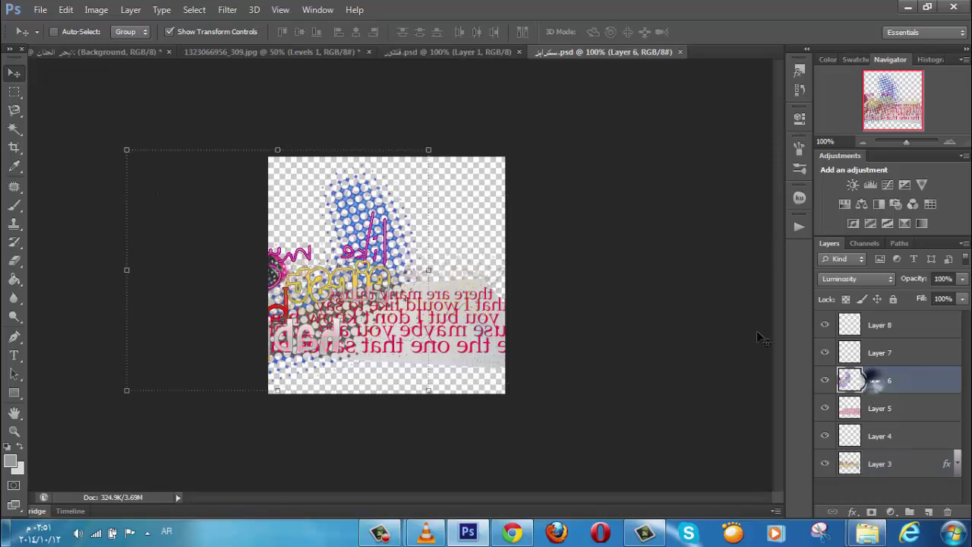
drag(431, 264, 176, 80)
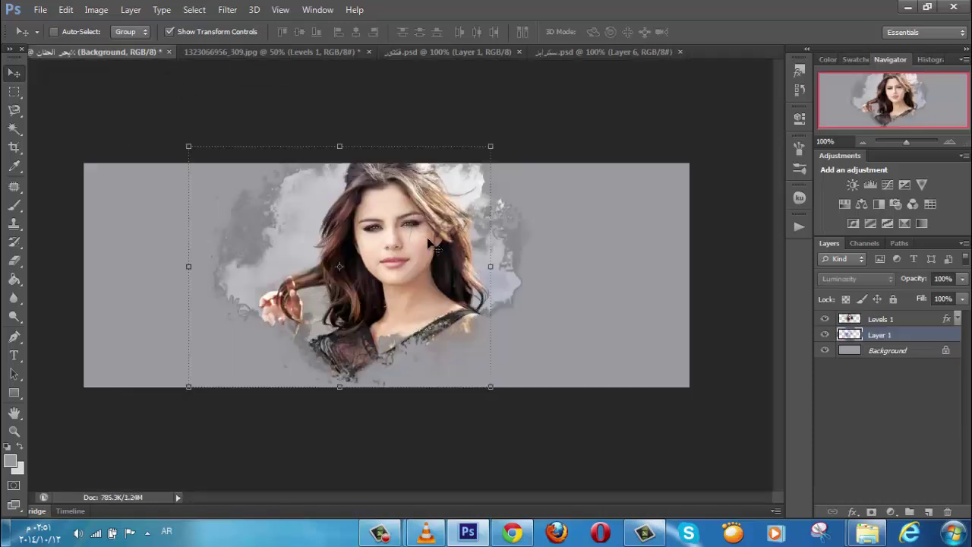
- Scale the halftone dots to about 126.6% width and 115.9% height so they surround the portrait splash
drag(491, 146, 541, 110)
drag(539, 247, 562, 248)
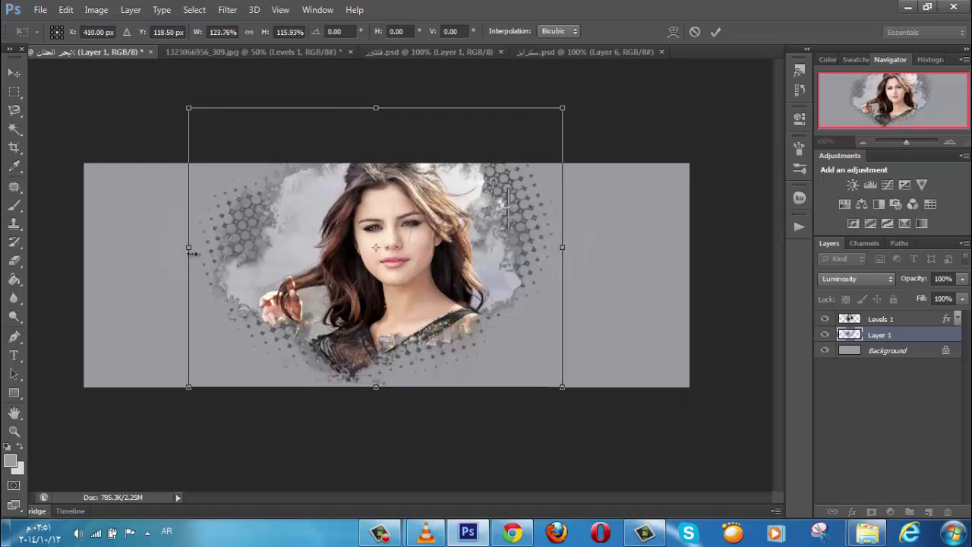
drag(186, 247, 180, 247)
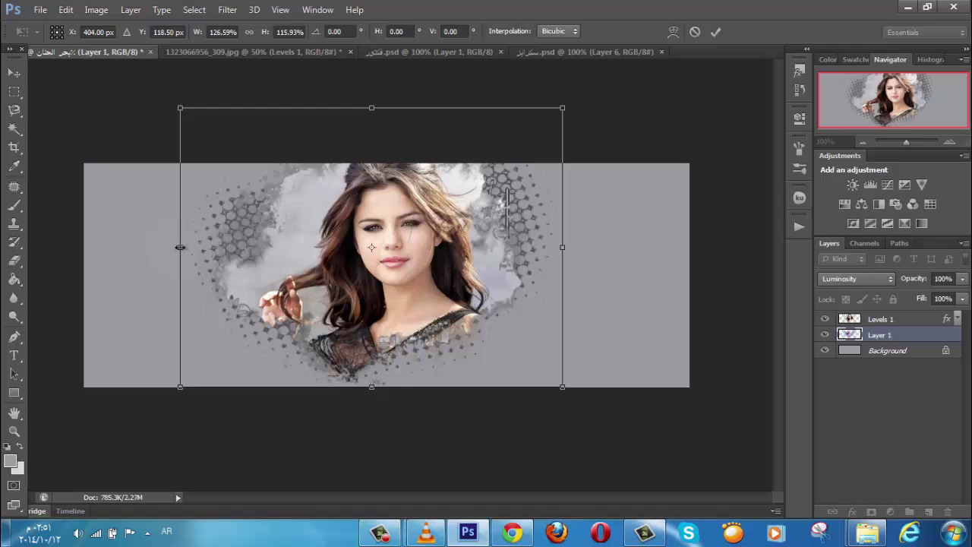
click(12, 74)
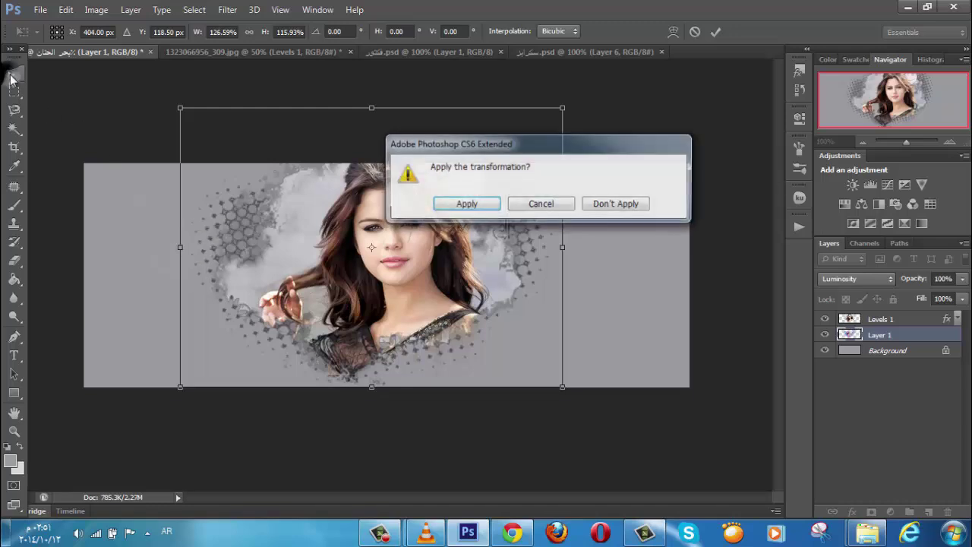
click(451, 202)
- Copy Layer 3 with the stars and doodles from سكرابز.psd into the cover, behind the portrait
click(558, 51)
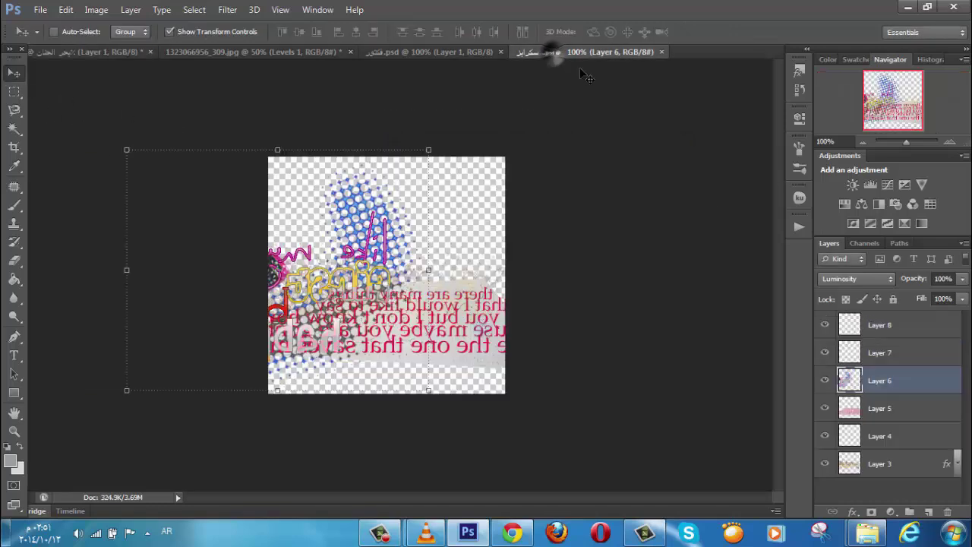
click(891, 465)
drag(477, 259, 388, 240)
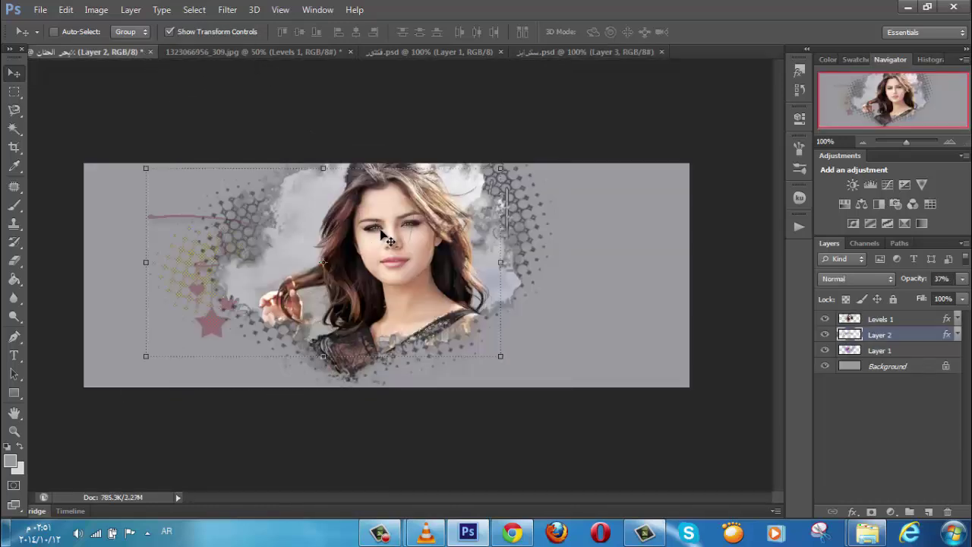
- Move the stars-and-doodles layer down and to the right, and widen it to about 109.6% so it shows on both sides
click(496, 263)
drag(463, 282, 462, 293)
drag(544, 267, 562, 275)
drag(179, 269, 175, 275)
click(14, 73)
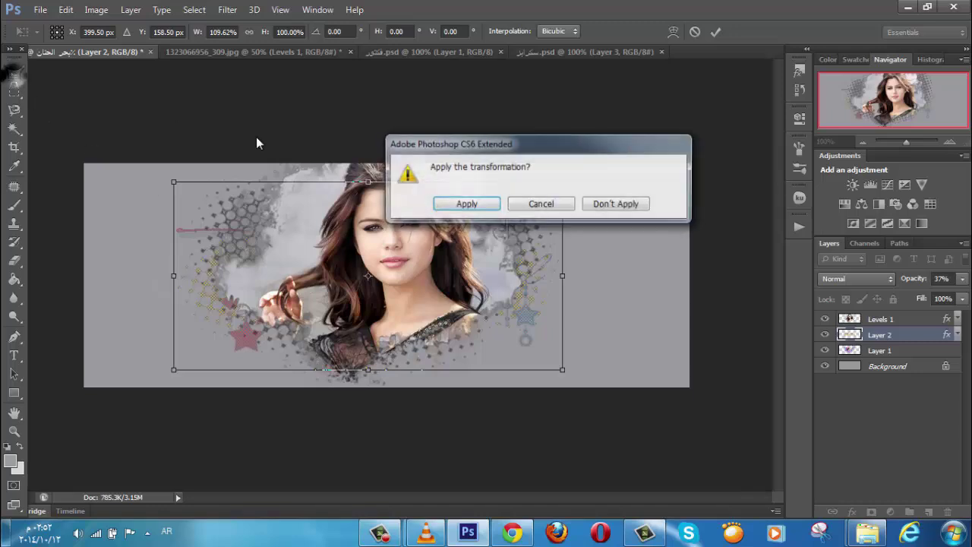
click(471, 203)
- Copy the Layer 7 printed-ticket scrap from سكرابز.psd into the cover and place it behind the portrait's right side at about X 576.5, Y 130 px
click(566, 51)
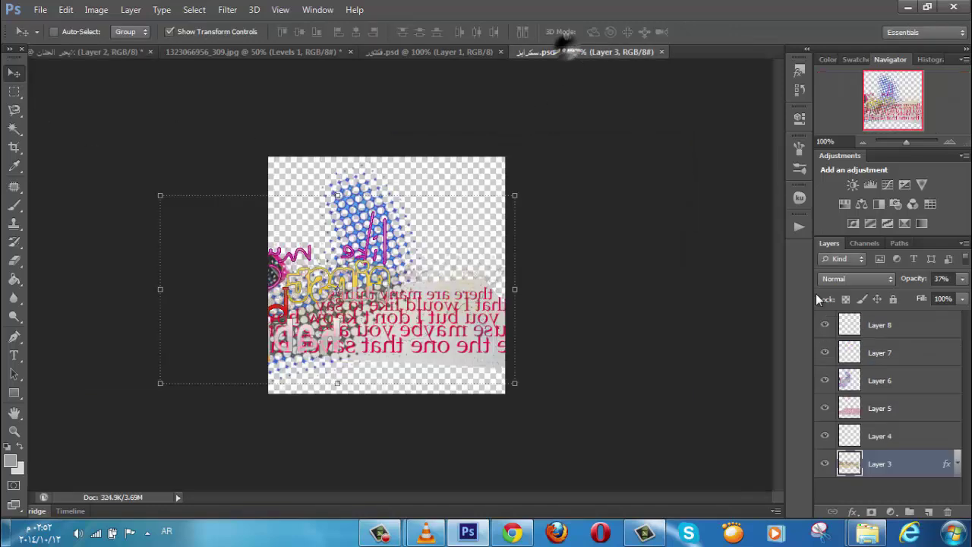
click(879, 352)
mouse_move(381, 268)
mouse_down()
mouse_move(142, 53)
mouse_move(325, 198)
mouse_move(384, 260)
mouse_up()
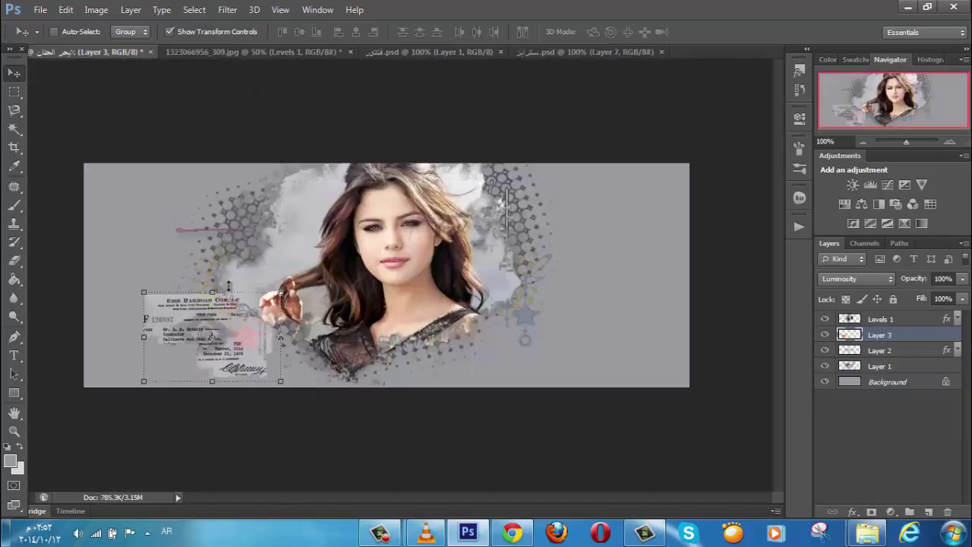
key(ctrl+t)
drag(224, 304, 514, 249)
click(14, 73)
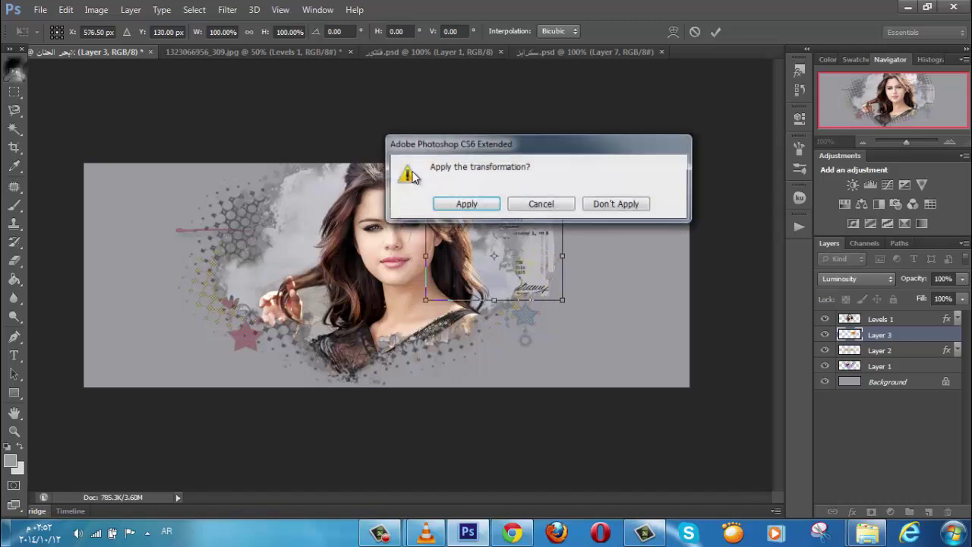
click(464, 202)
- Copy the faint Layer 8 floral ornament from سكرابز.psd to the cover's right edge, behind the portrait, and close سكرابز.psd
click(600, 52)
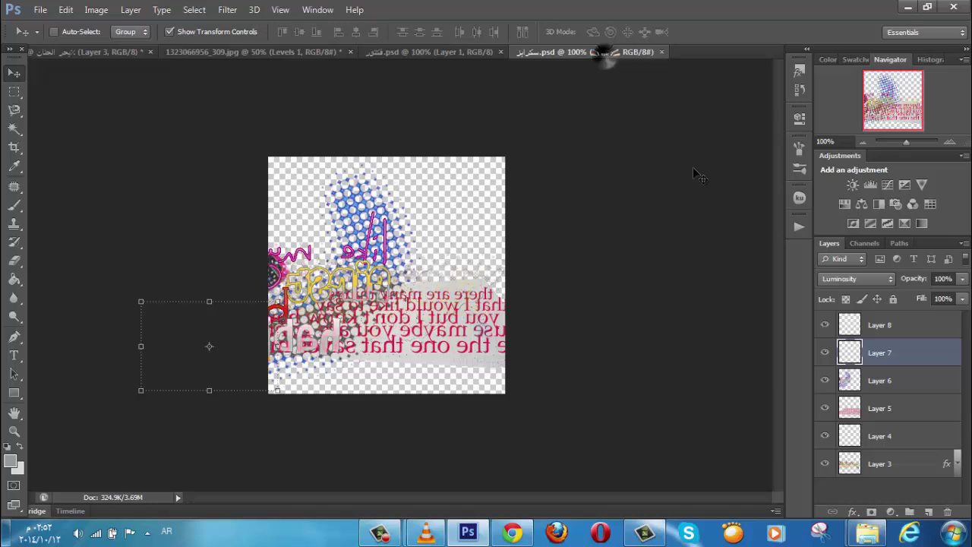
click(863, 325)
click(121, 55)
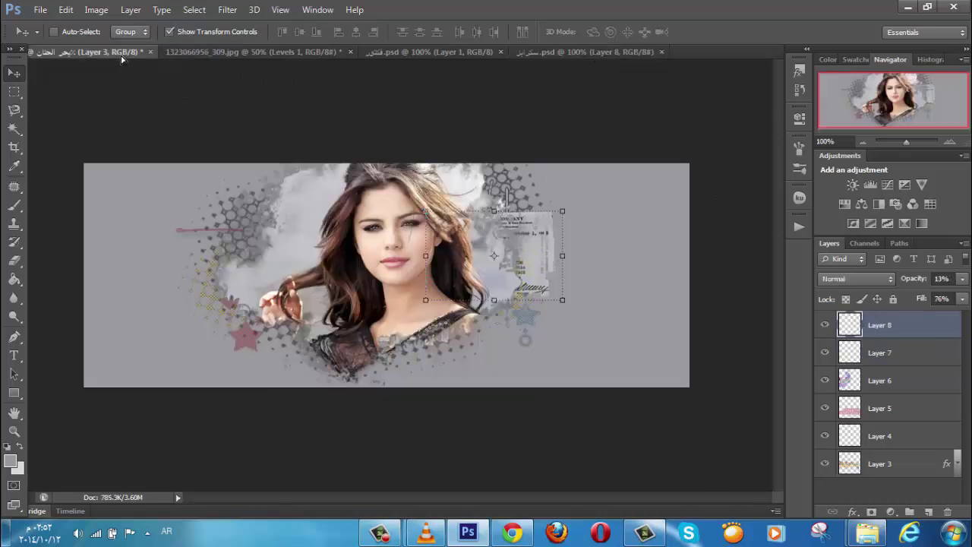
key(ctrl+t)
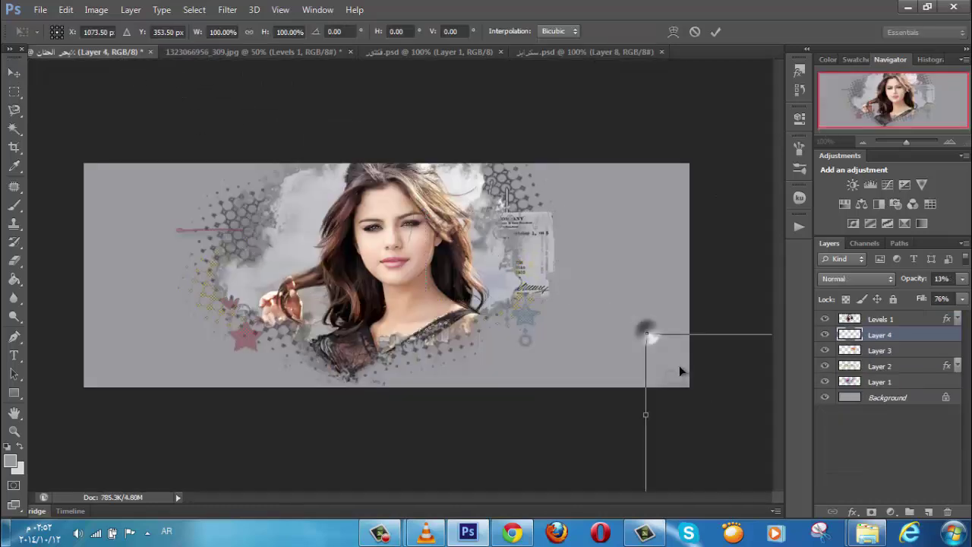
drag(679, 365, 647, 239)
click(18, 76)
click(489, 209)
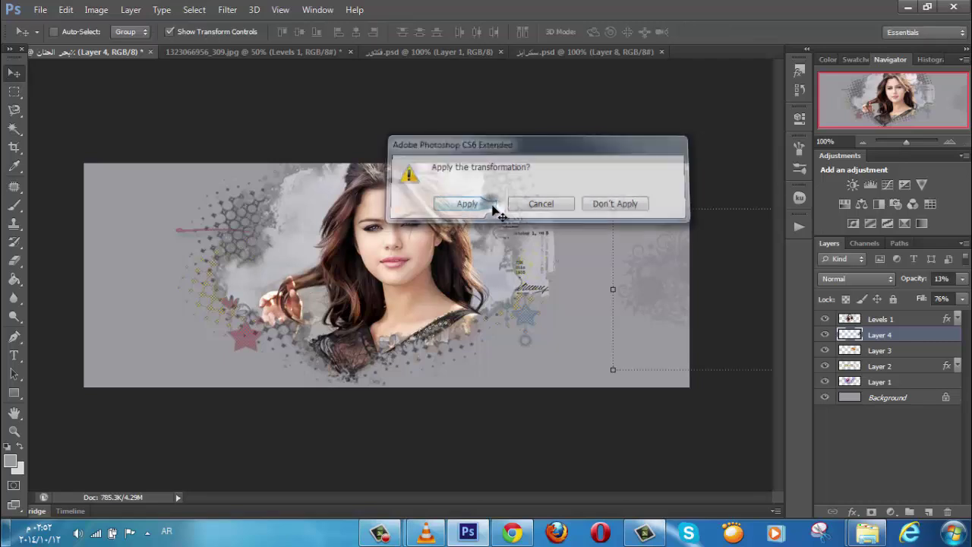
click(664, 53)
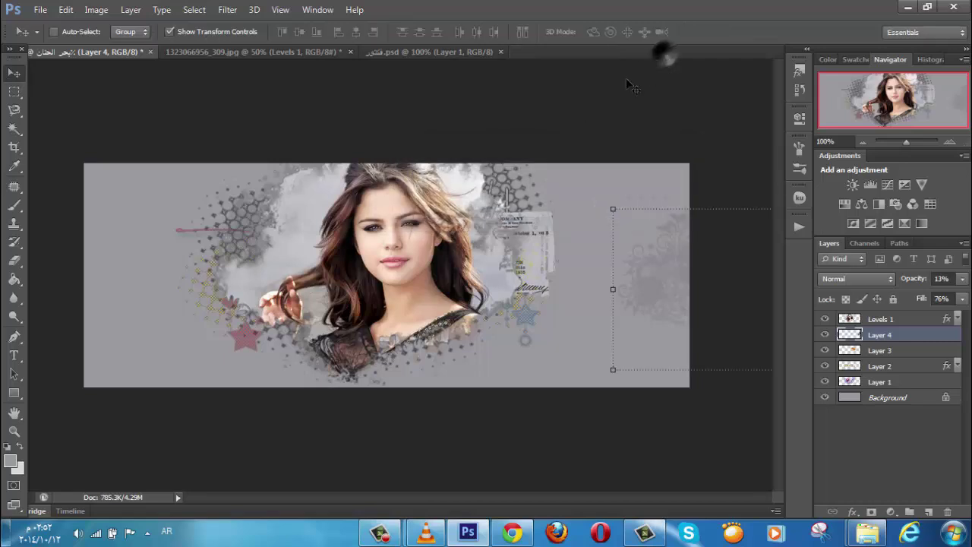
- Copy the Layer 2 mandala from فكتور.psd into the cover, shrink it slightly and place it in the lower-right corner of the canvas
click(433, 51)
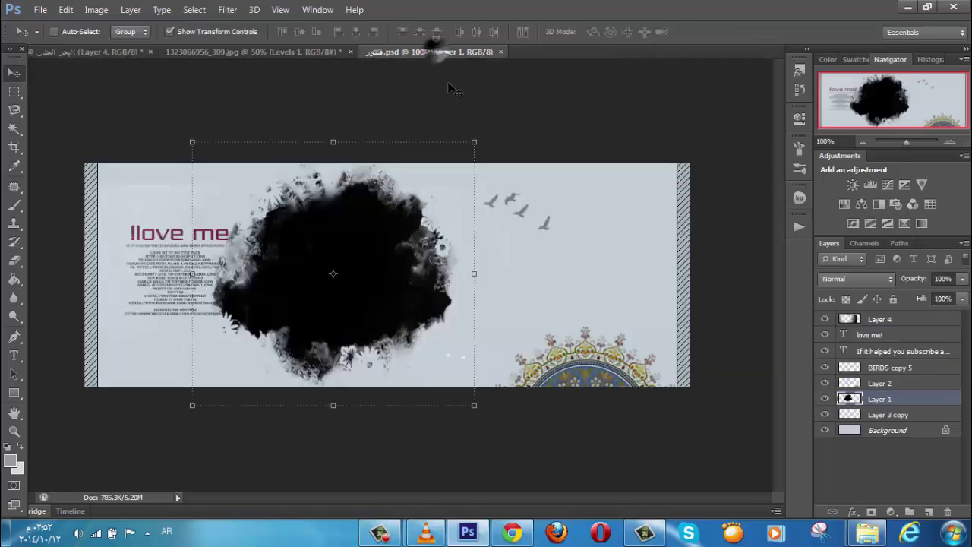
click(880, 383)
drag(630, 304, 615, 377)
click(537, 310)
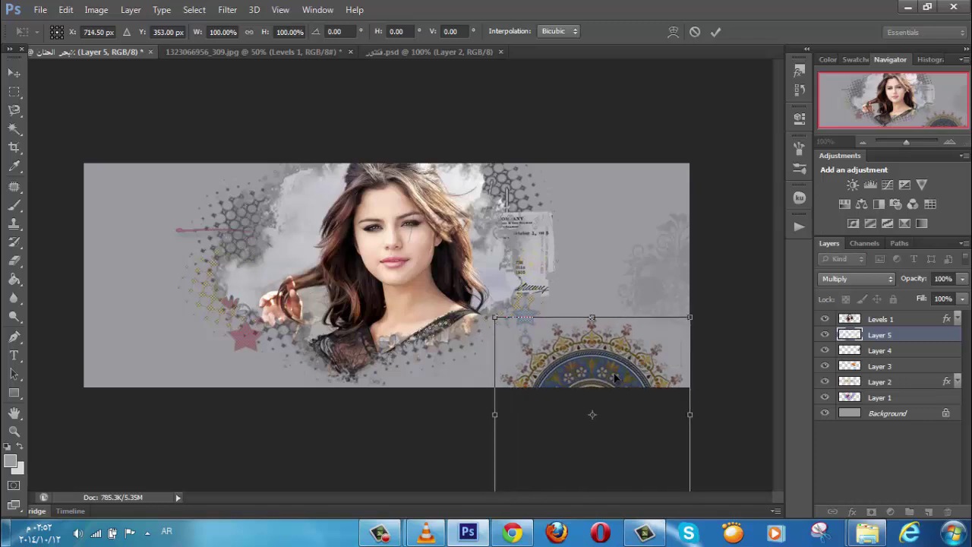
mouse_move(688, 321)
mouse_down()
mouse_move(686, 311)
mouse_move(678, 323)
mouse_up()
mouse_move(607, 357)
mouse_down()
mouse_move(621, 370)
mouse_move(618, 364)
mouse_up()
key(Return)
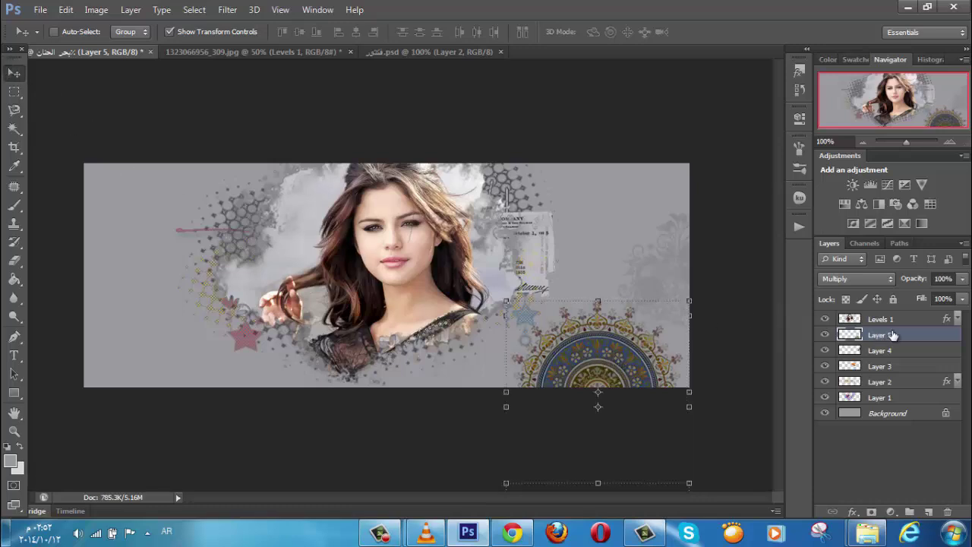
- Duplicate the mandala layer into the canvas's upper-left corner and scale the copy to about 84.88% width and 85.21% height
drag(892, 335, 928, 512)
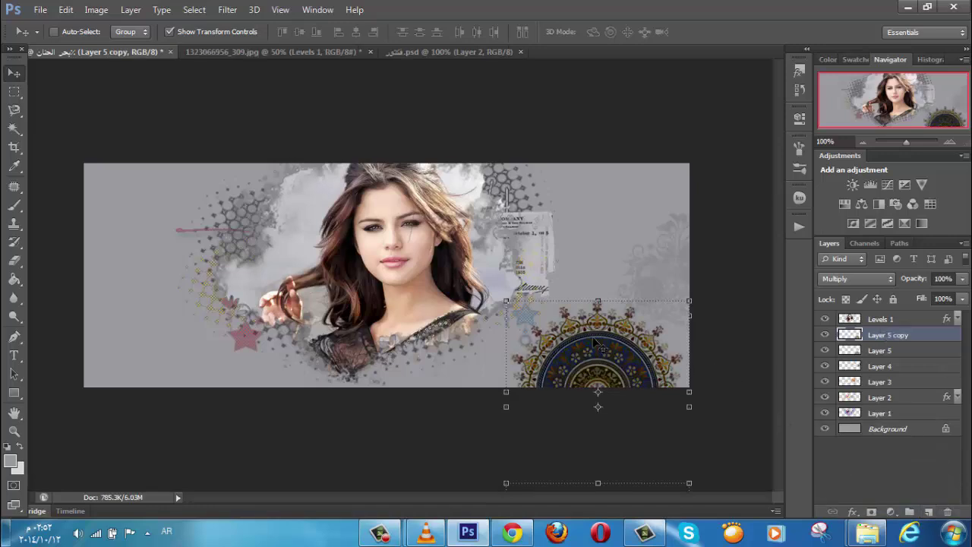
click(597, 300)
drag(598, 334, 204, 226)
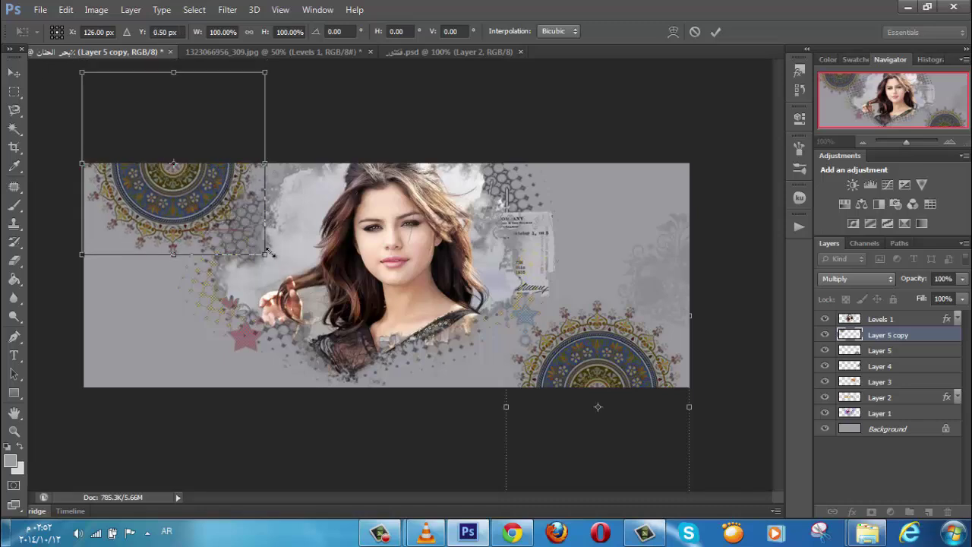
drag(264, 254, 240, 226)
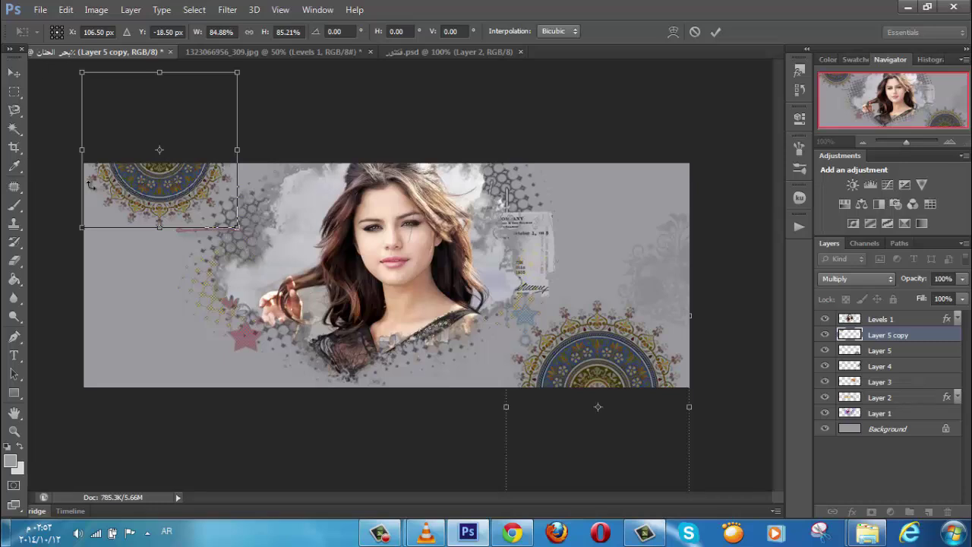
click(13, 72)
click(465, 203)
- Scale the lower-right mandala on Layer 5 to about 86.43% width and 86.38% height
click(880, 350)
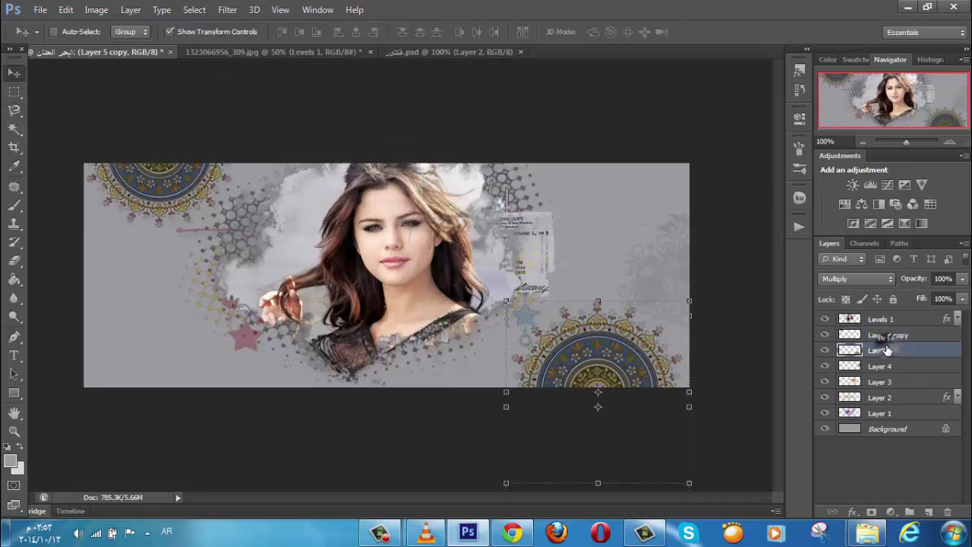
key(ctrl+t)
drag(689, 315, 668, 335)
drag(609, 365, 627, 357)
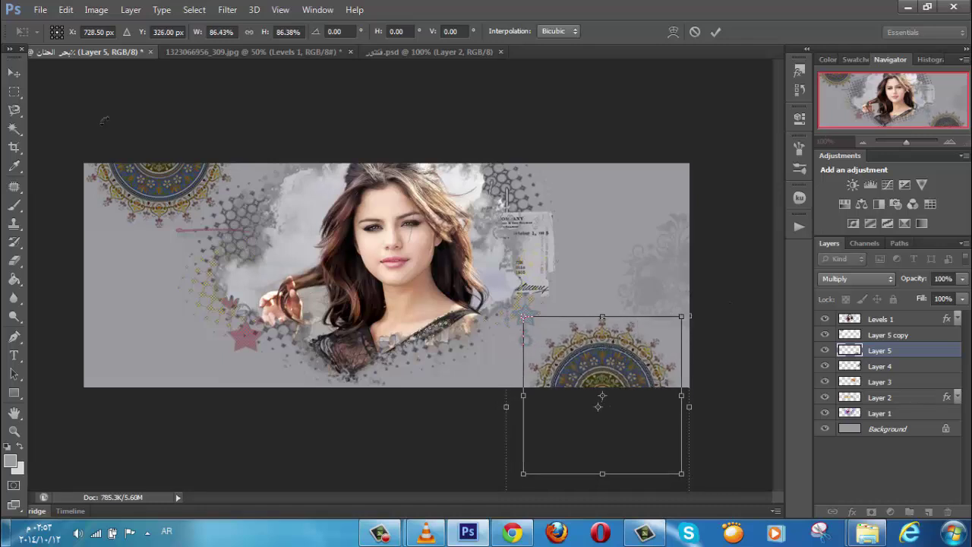
click(20, 78)
click(453, 202)
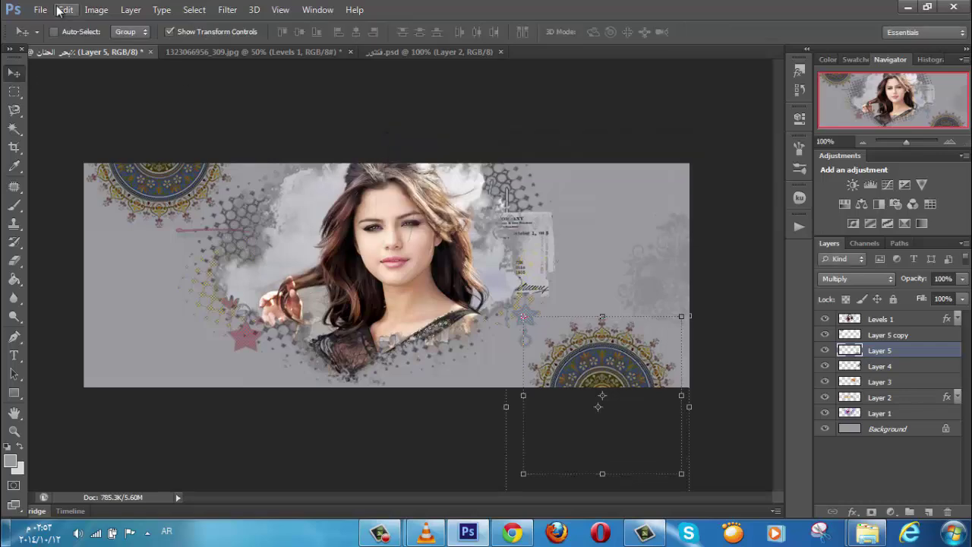
click(65, 9)
click(114, 40)
click(65, 9)
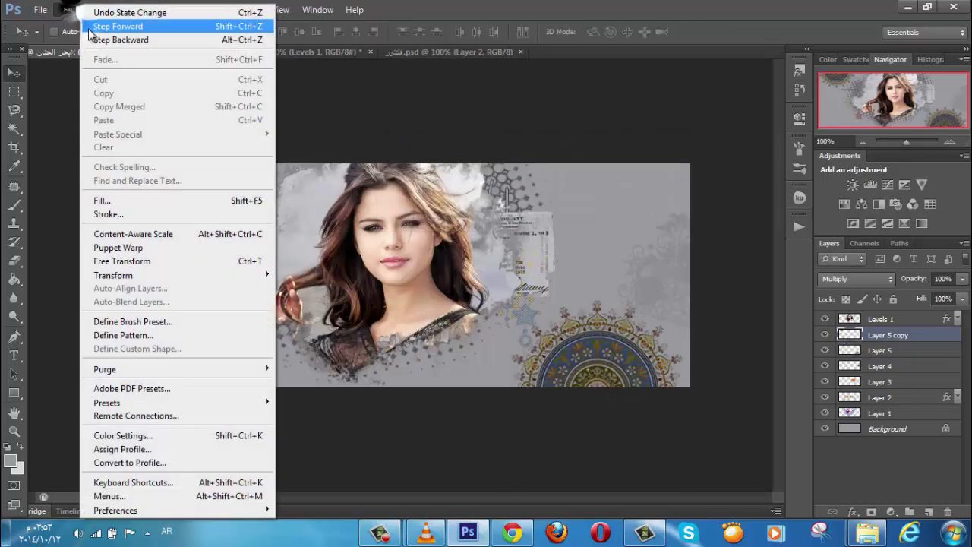
click(114, 26)
- Set the opacity of both mandala layers, Layer 5 and Layer 5 copy, to 80% and hide the transform controls
shift+click(902, 338)
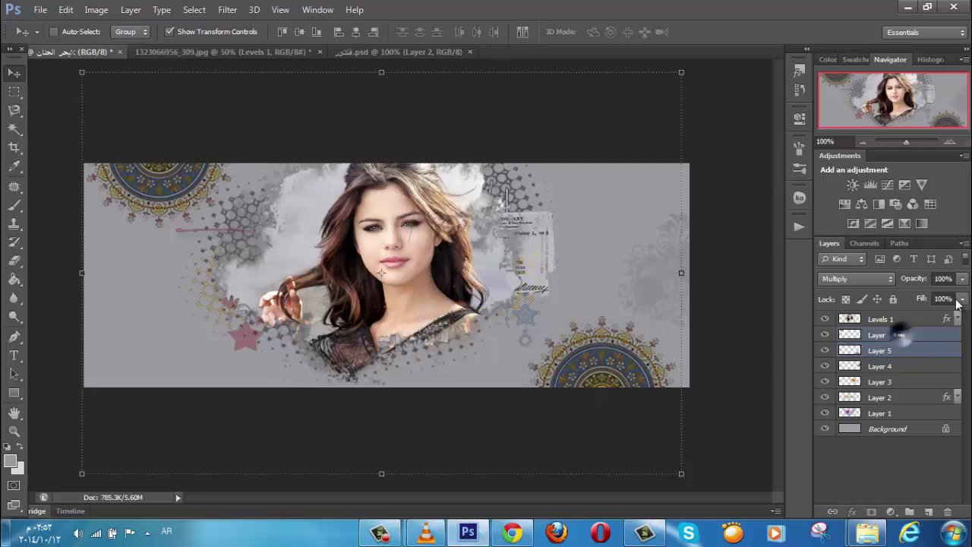
click(963, 278)
drag(958, 298, 950, 299)
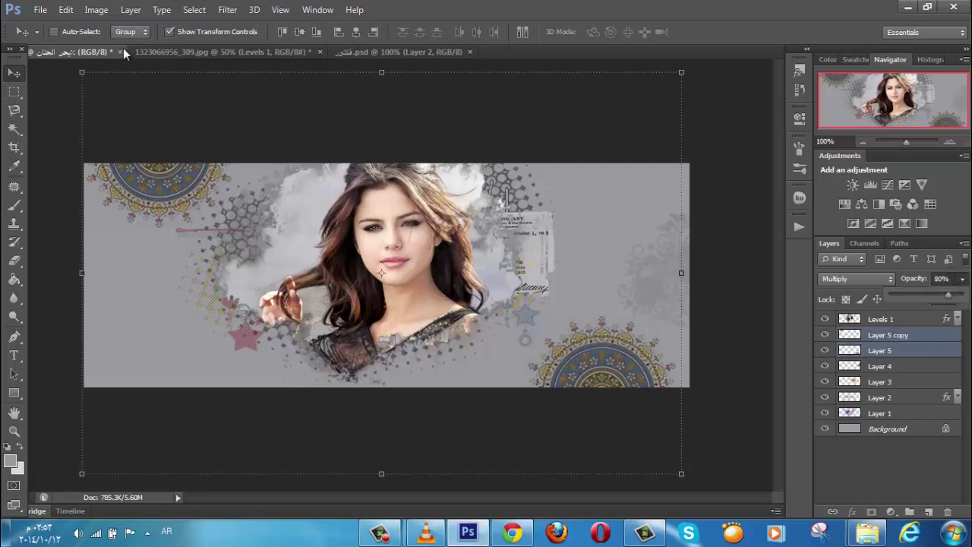
click(175, 34)
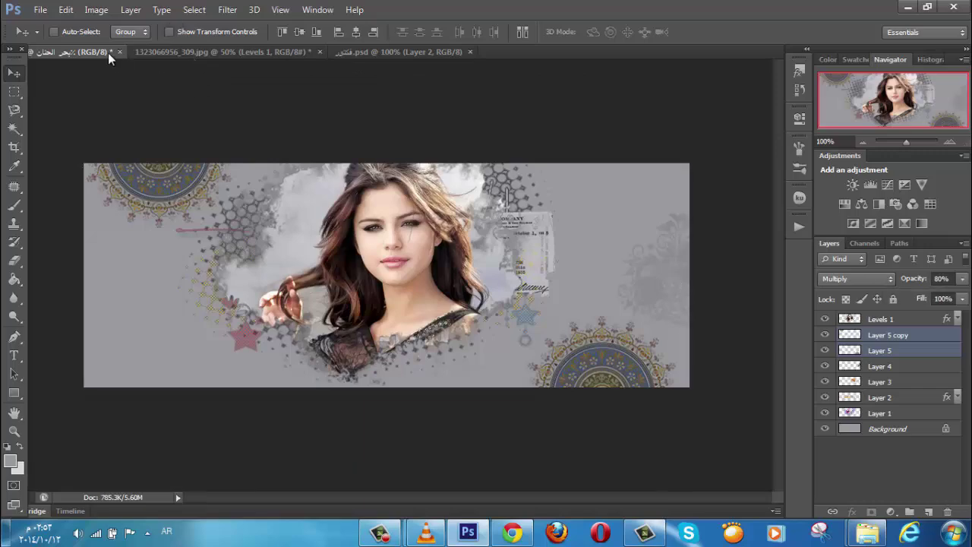
- Open the cloud files iBNywf.png and غيوم.psd together
click(40, 10)
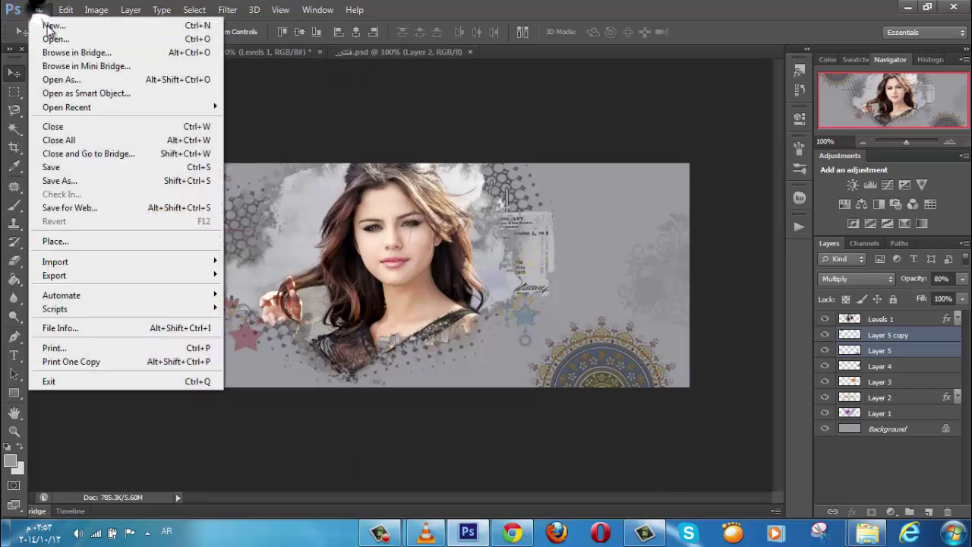
click(53, 36)
click(523, 187)
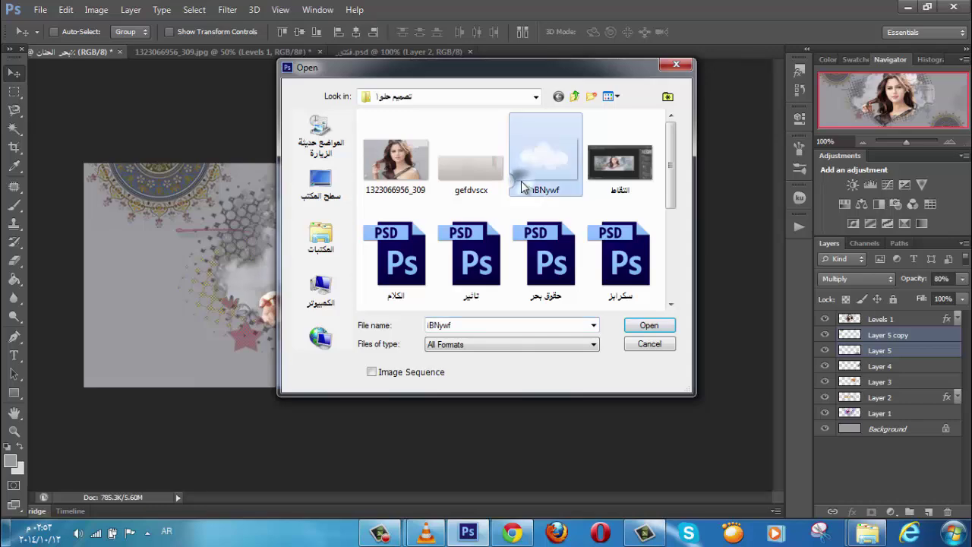
scroll(524, 199, down, 1)
ctrl+click(516, 246)
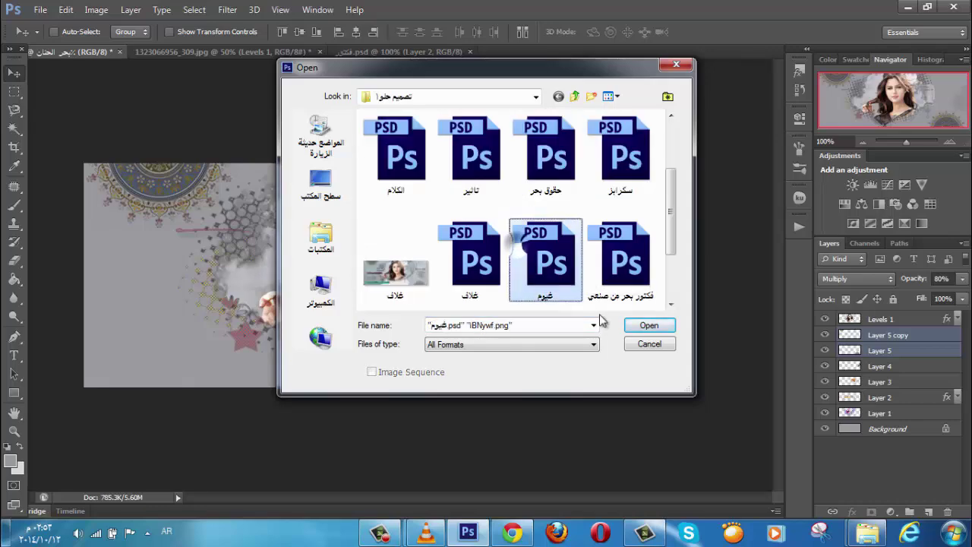
click(649, 326)
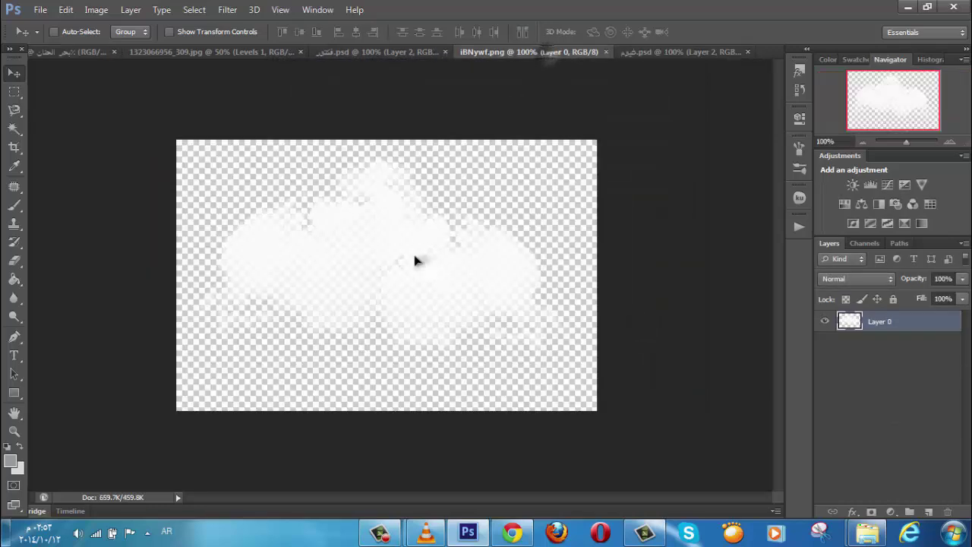
- Copy the iBNywf.png cloud into the cover above the portrait layer, scaled to about 53.73% by 44.19% along the canvas's bottom edge
drag(413, 251, 345, 293)
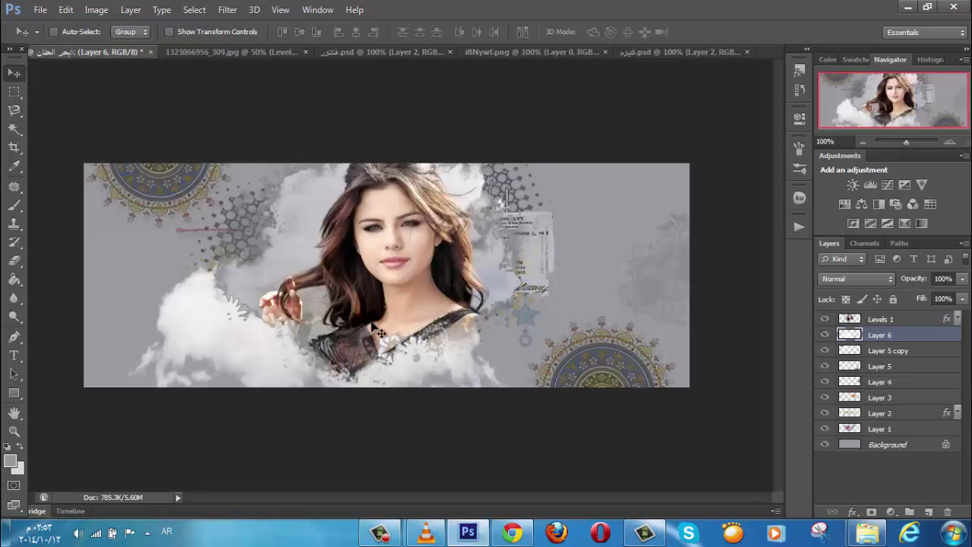
drag(909, 351, 812, 295)
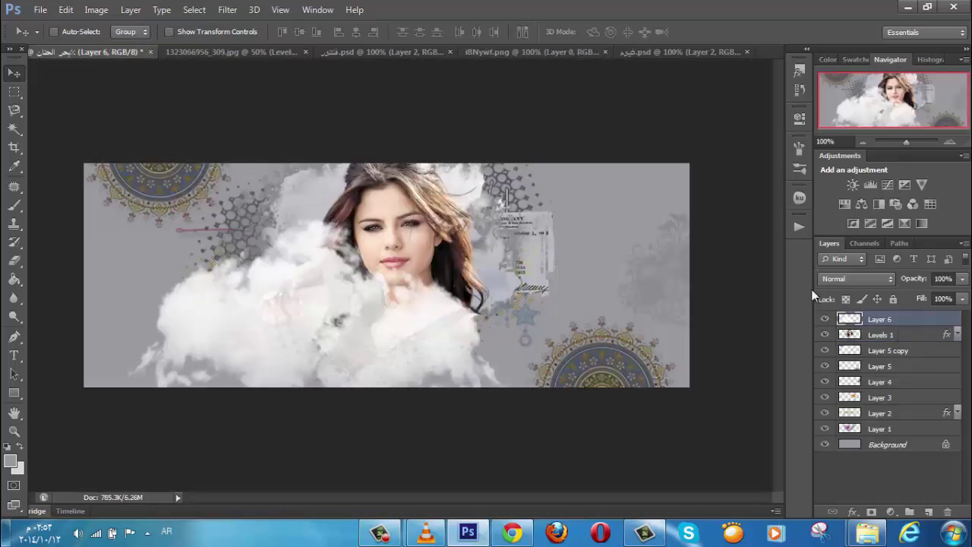
click(169, 31)
drag(536, 214, 347, 347)
drag(245, 366, 377, 362)
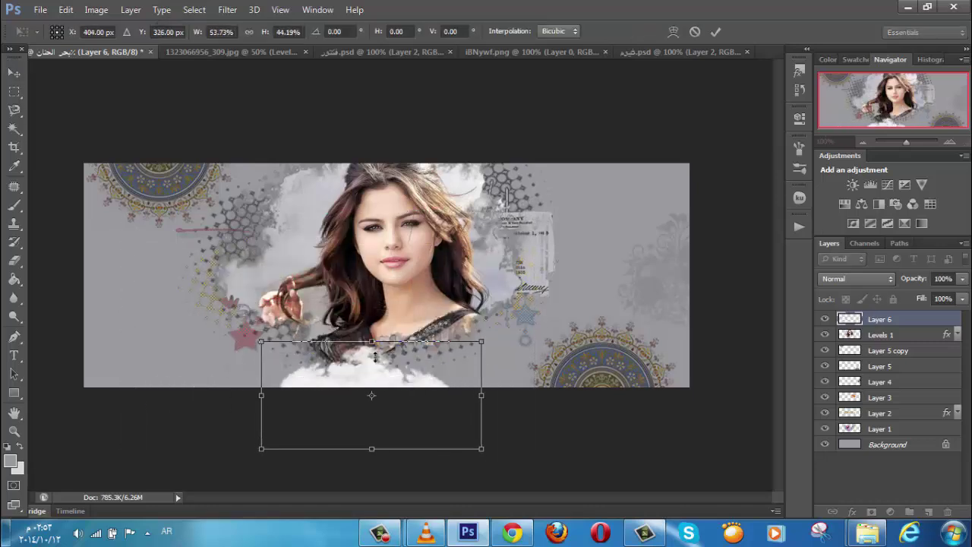
click(9, 76)
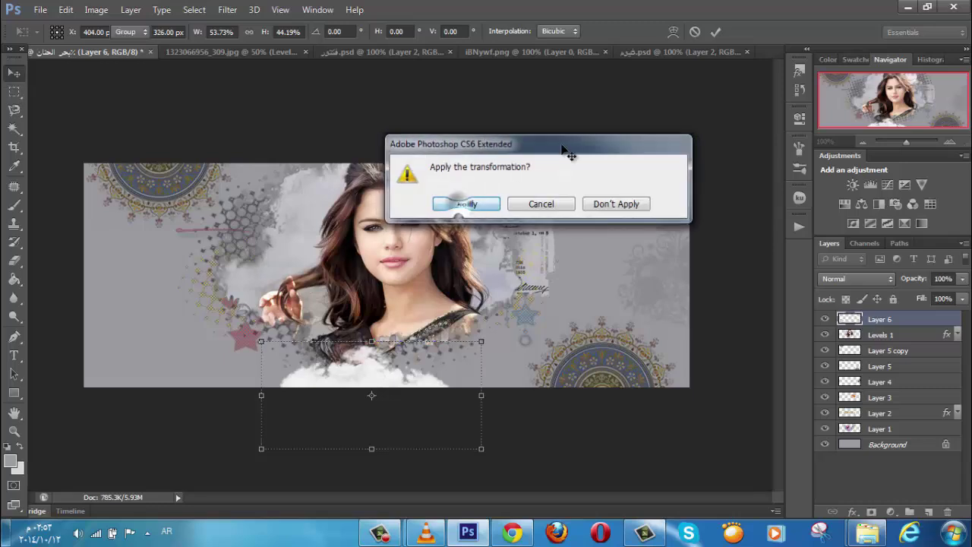
click(462, 202)
- Copy the Layer 2 cloud from غيوم.psd into the cover, over the portrait's lower-left edge at about X 328, Y 283 px
click(604, 56)
click(657, 51)
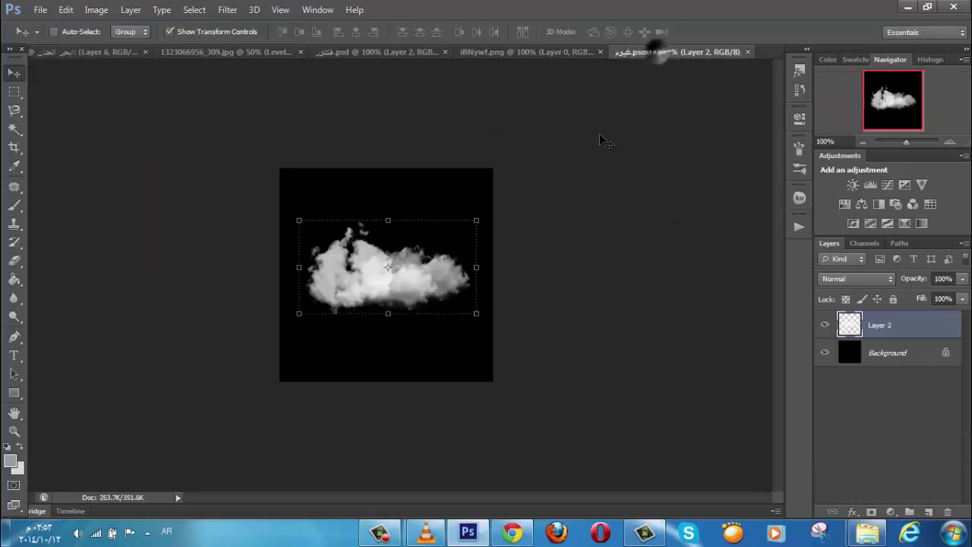
drag(401, 261, 130, 88)
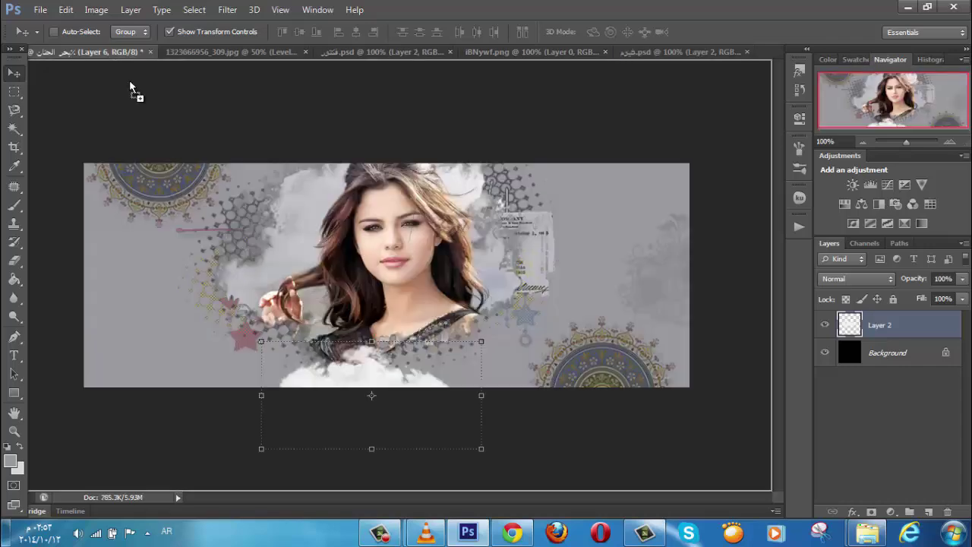
drag(319, 337, 324, 356)
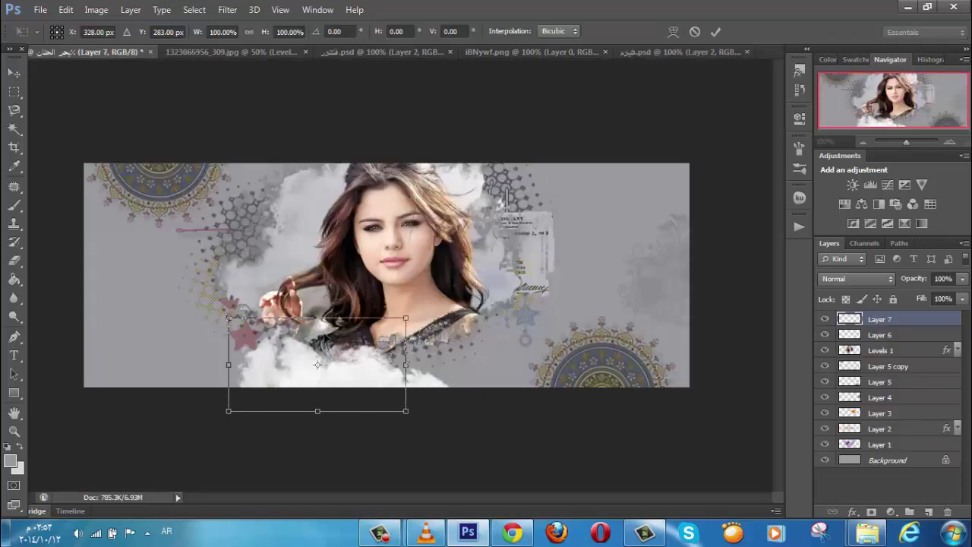
key(ctrl+t)
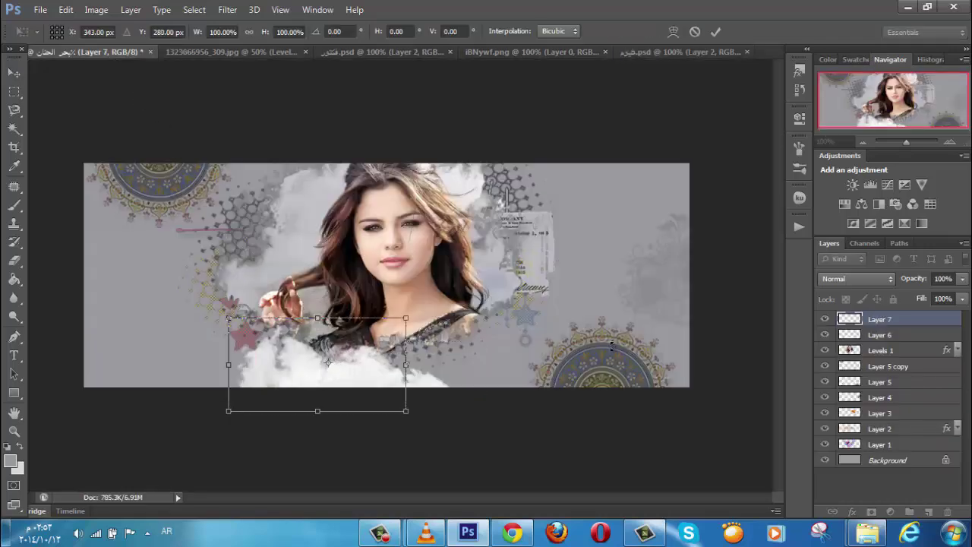
click(14, 73)
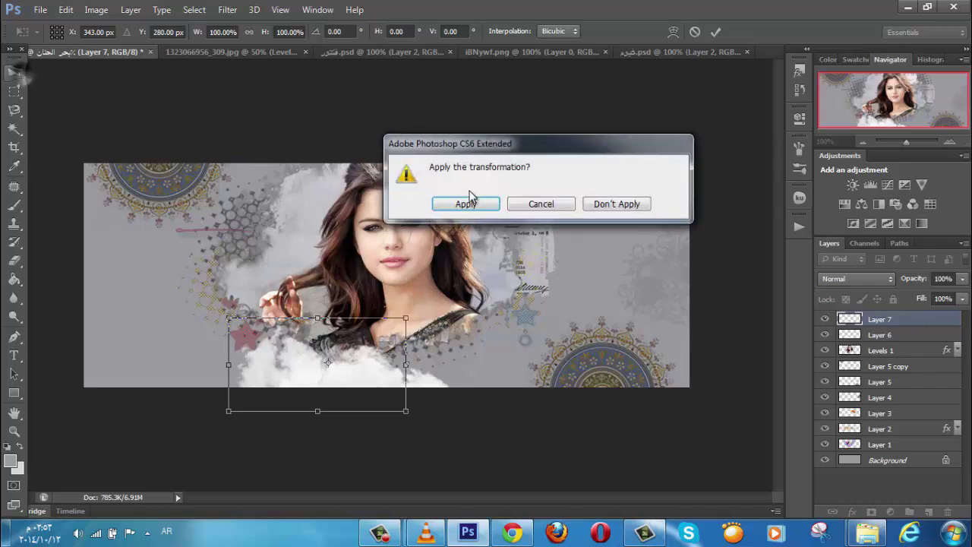
click(477, 199)
- Duplicate the Layer 7 cloud, flip the copy vertically and horizontally, and place it at about X 492, Y 315 px
drag(911, 319, 928, 512)
key(ctrl+t)
right_click(328, 339)
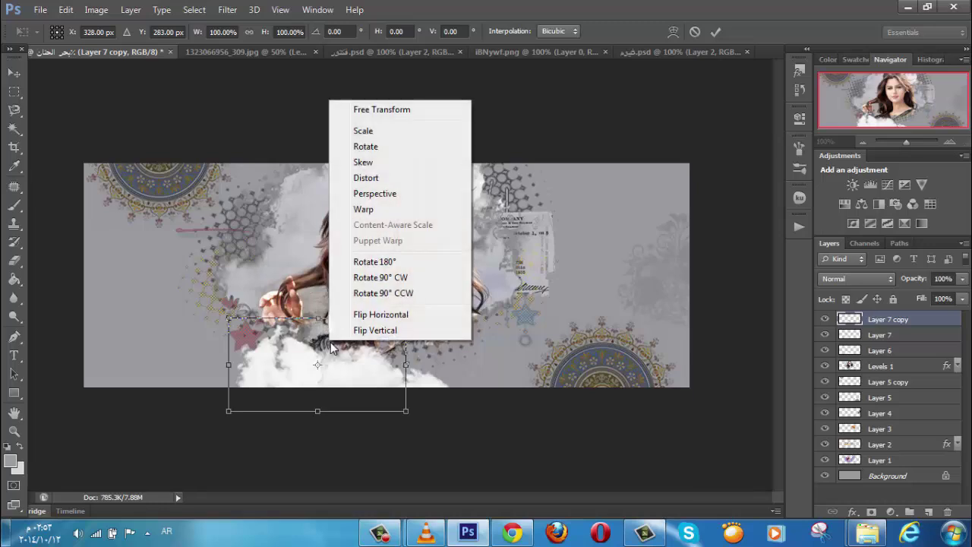
click(356, 327)
drag(352, 344, 438, 351)
right_click(437, 351)
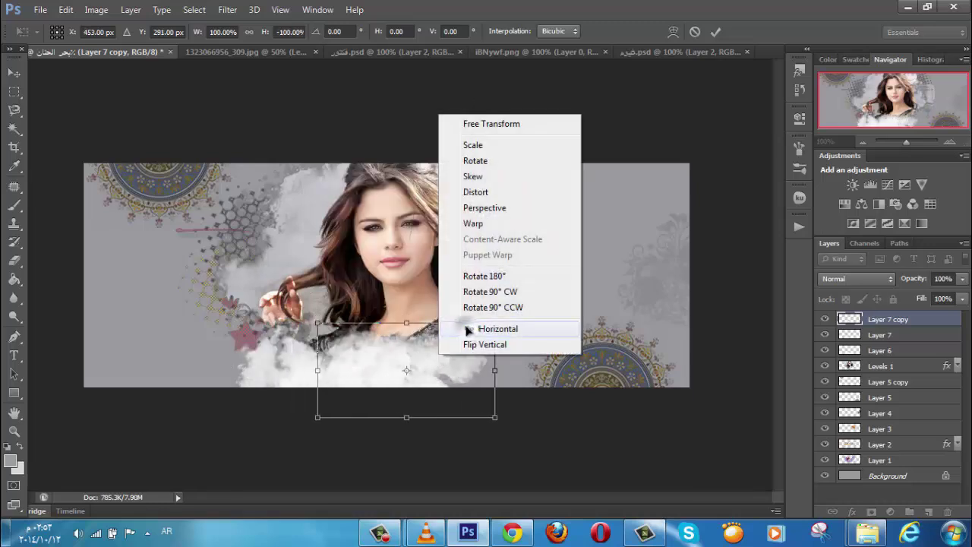
click(465, 328)
drag(444, 357, 470, 372)
click(13, 73)
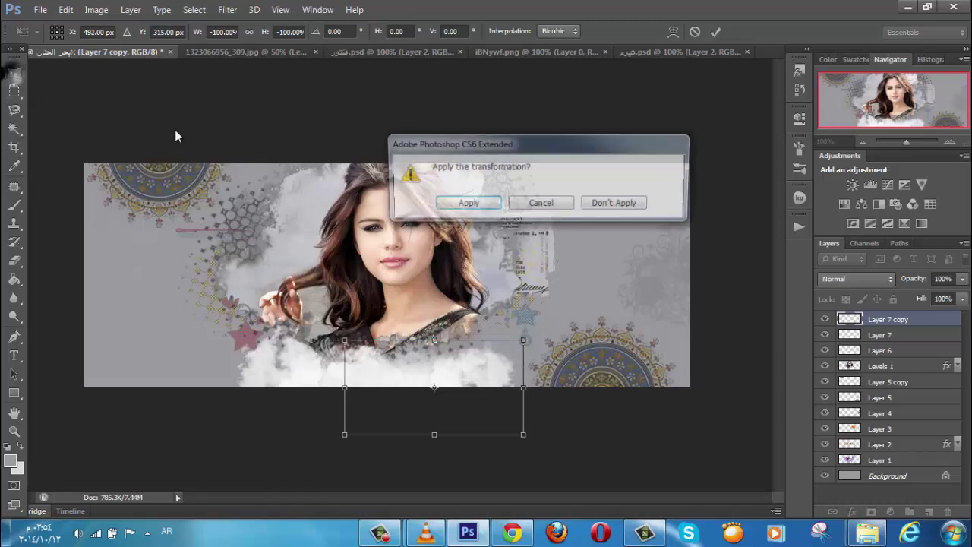
click(463, 210)
- Merge the three cloud layers Layer 6, Layer 7 and Layer 7 copy, and close iBNywf.png and غيوم.psd
shift+click(911, 335)
shift+click(913, 350)
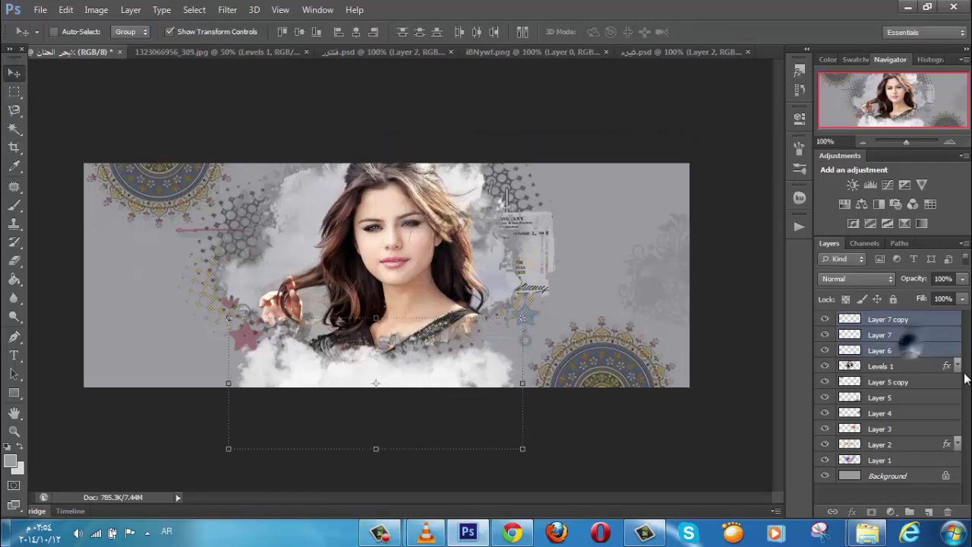
key(ctrl+e)
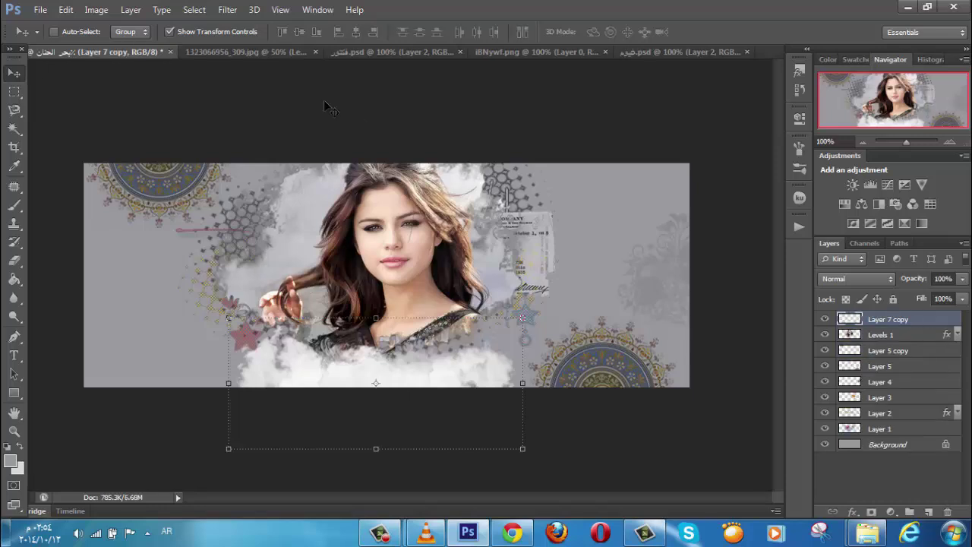
click(747, 52)
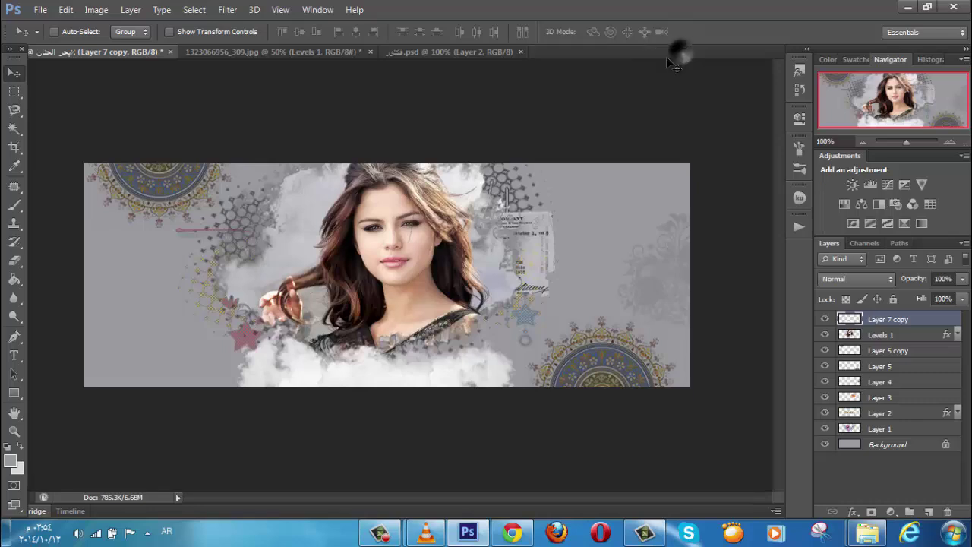
click(681, 51)
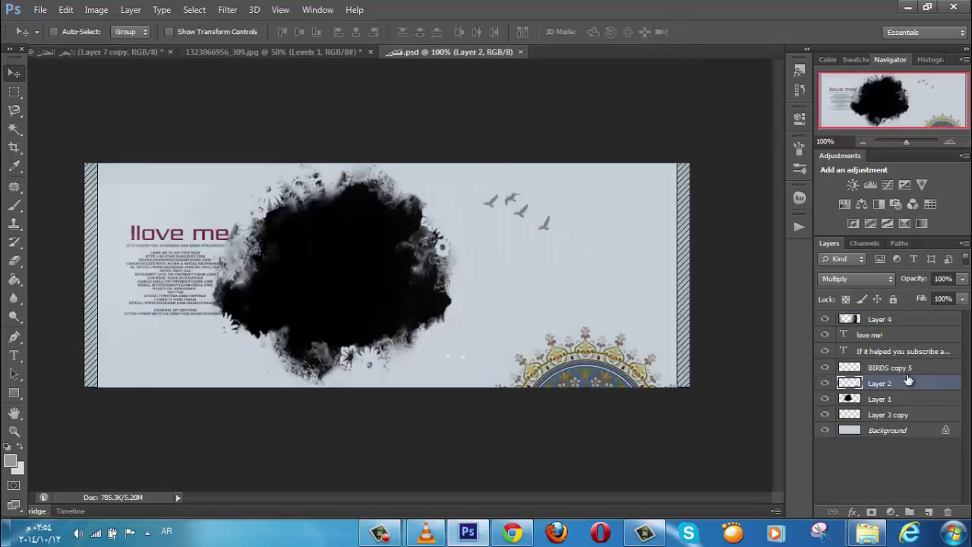
- Copy the BIRDS copy 5 layer from فكتور.psd into the cover's upper-right area and place a duplicate slightly further right
click(890, 368)
drag(531, 245, 594, 248)
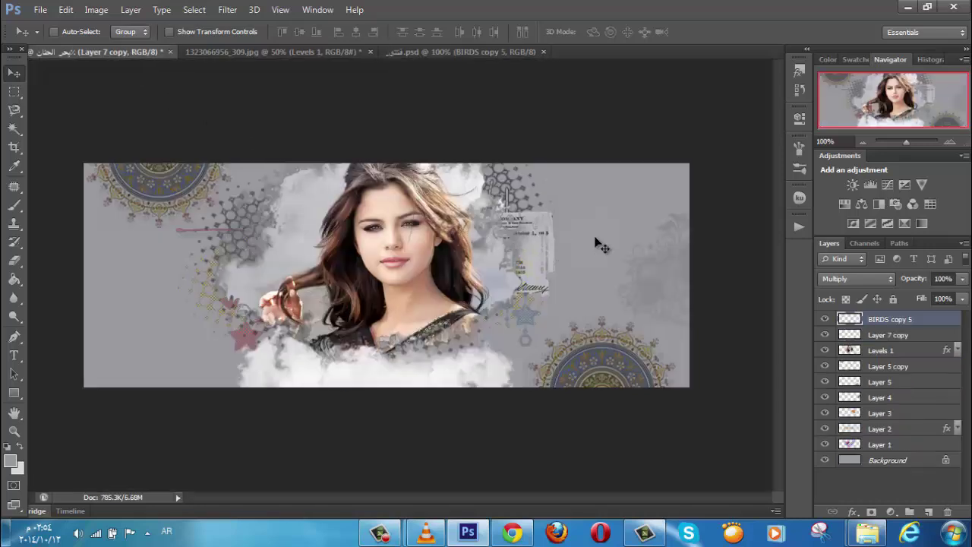
drag(579, 201, 593, 203)
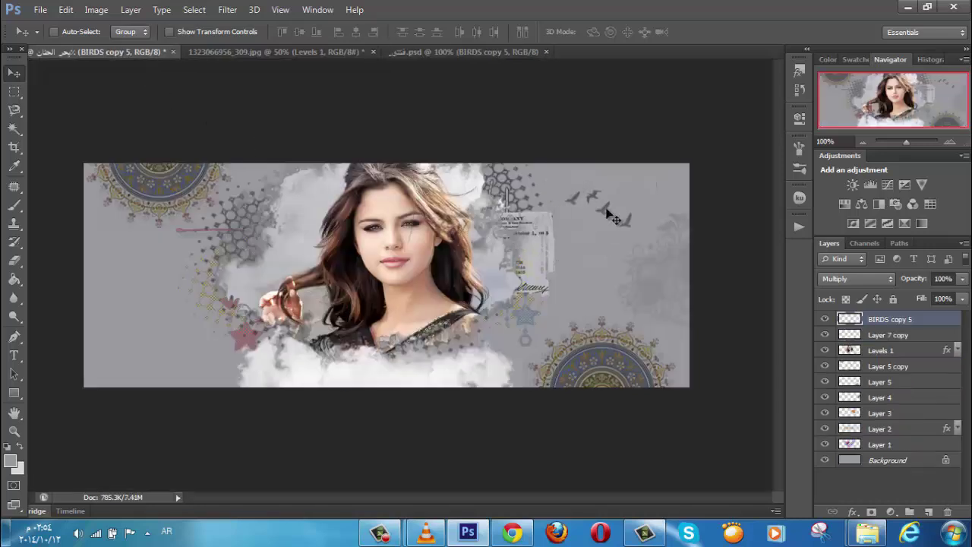
drag(940, 374, 929, 512)
drag(616, 214, 645, 214)
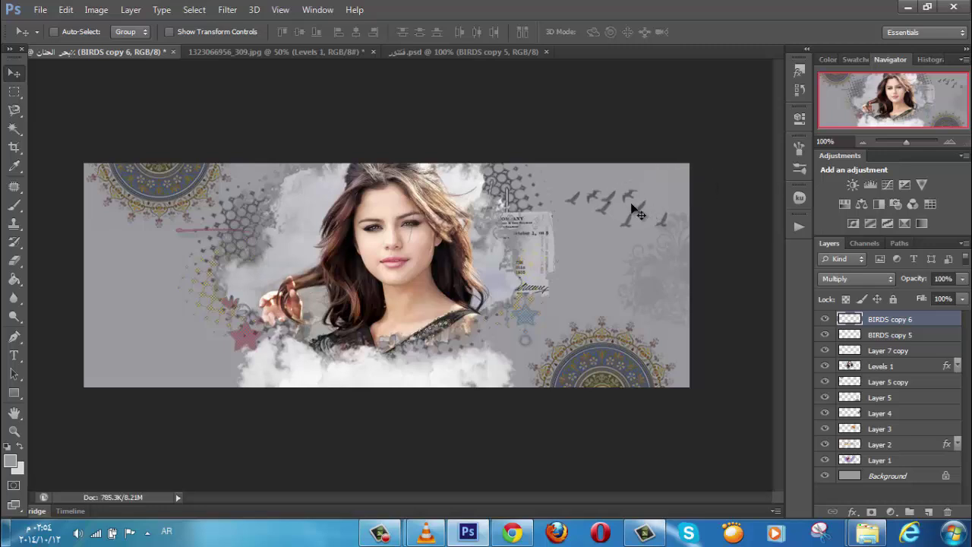
- Copy the Layer 3 copy striped side borders from فكتور.psd onto both ends of the cover
click(423, 57)
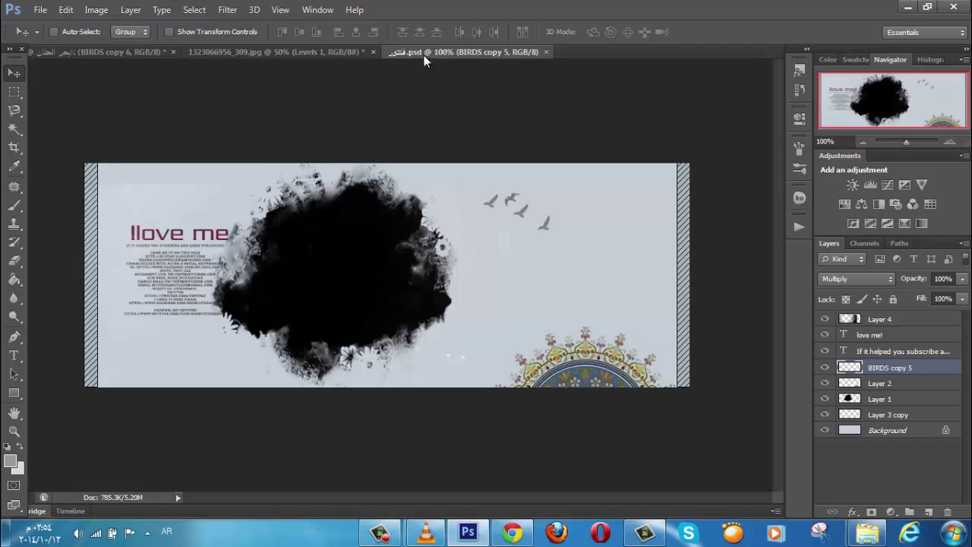
click(890, 335)
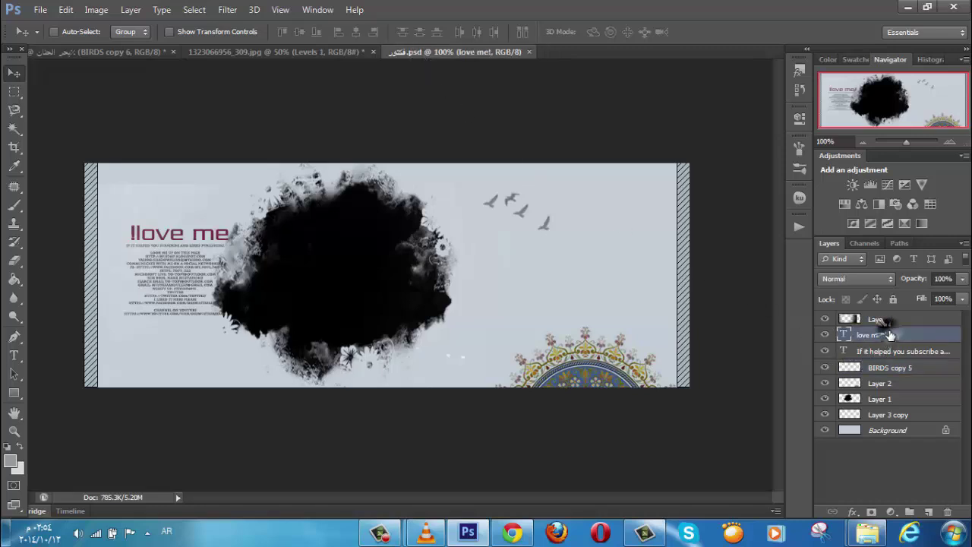
click(879, 370)
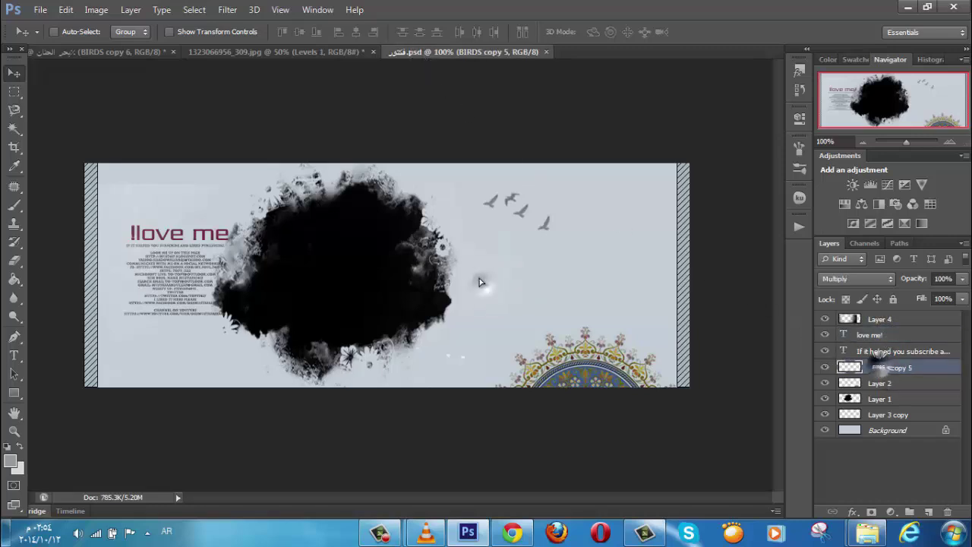
mouse_move(477, 282)
mouse_down()
mouse_move(482, 269)
mouse_move(448, 211)
mouse_move(182, 52)
mouse_move(133, 53)
mouse_move(304, 200)
mouse_move(319, 228)
mouse_move(383, 248)
mouse_move(406, 276)
mouse_move(416, 270)
mouse_up()
click(874, 414)
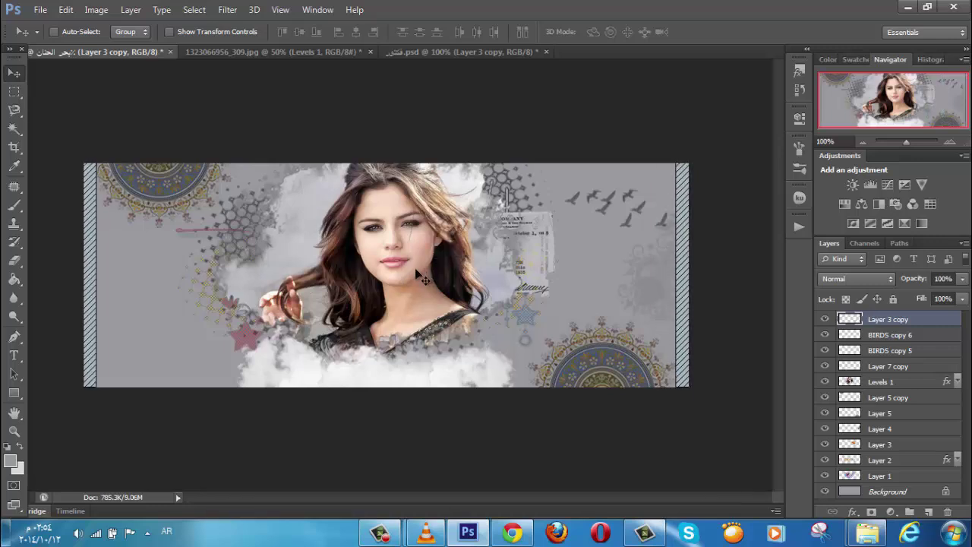
- Sample the light blue-gray of the side borders and fill the Background layer with it using the Paint Bucket
click(15, 166)
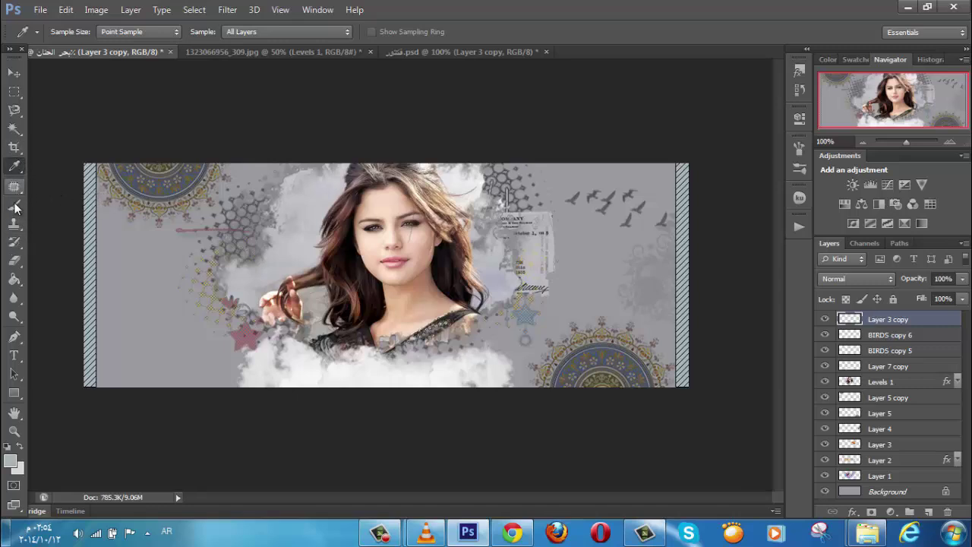
click(14, 279)
click(843, 490)
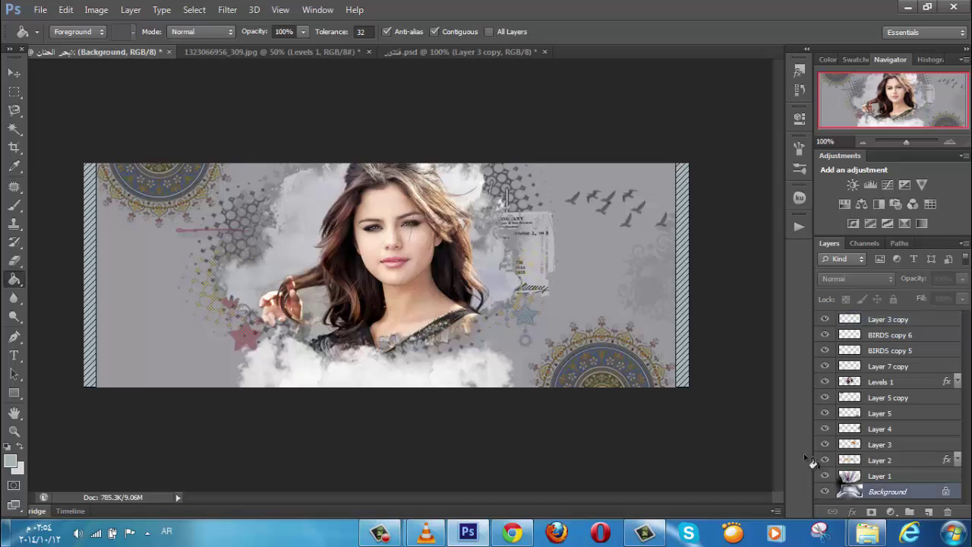
click(591, 291)
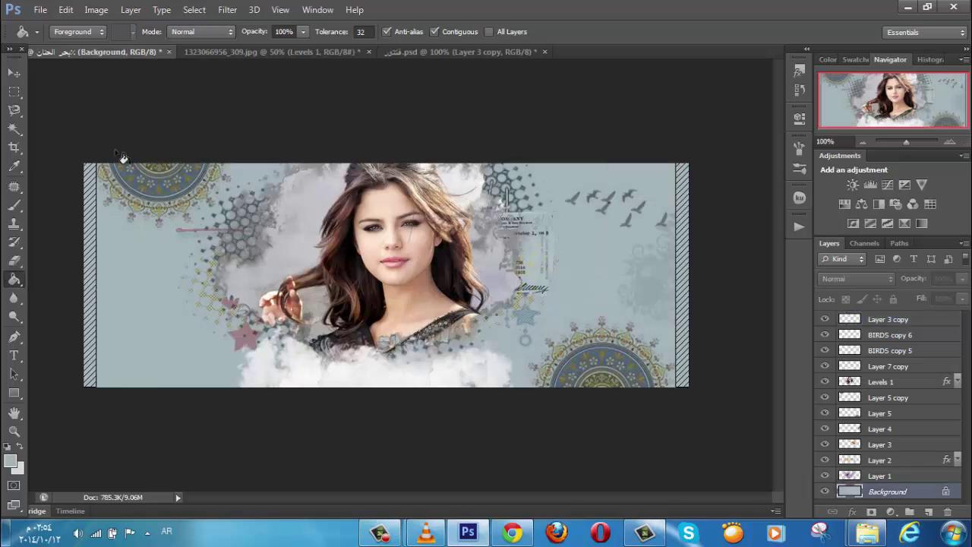
- Open تاثير.psd and copy its تاثير effects group into the cover
click(17, 73)
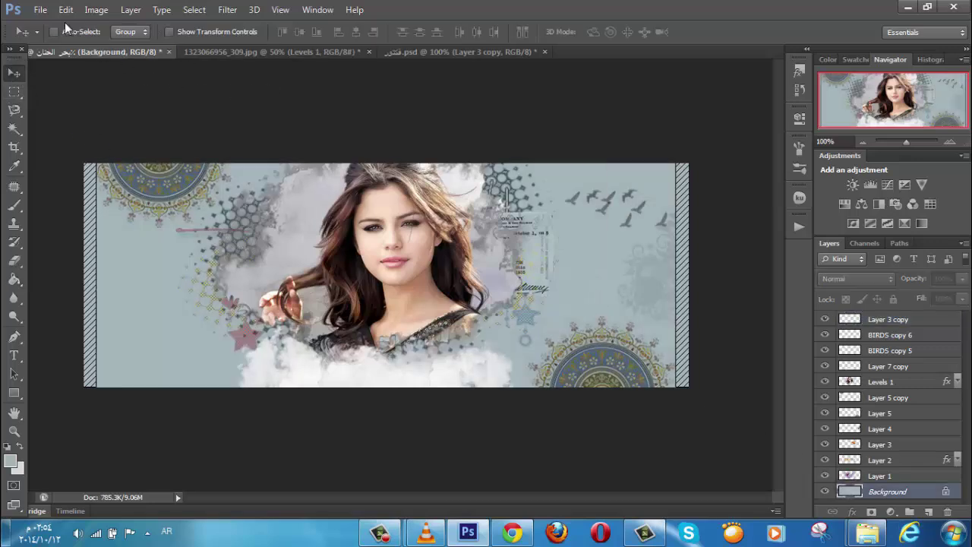
click(41, 9)
click(42, 39)
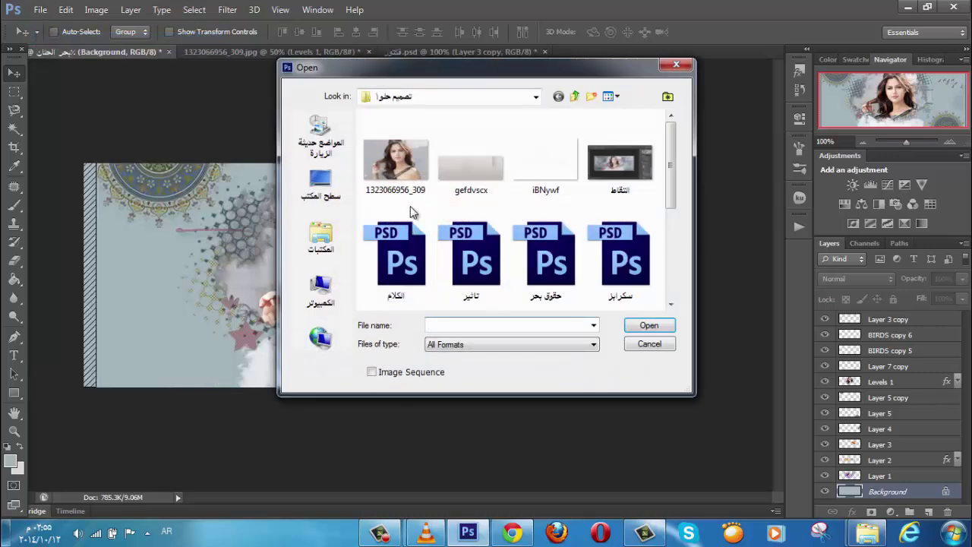
double_click(471, 256)
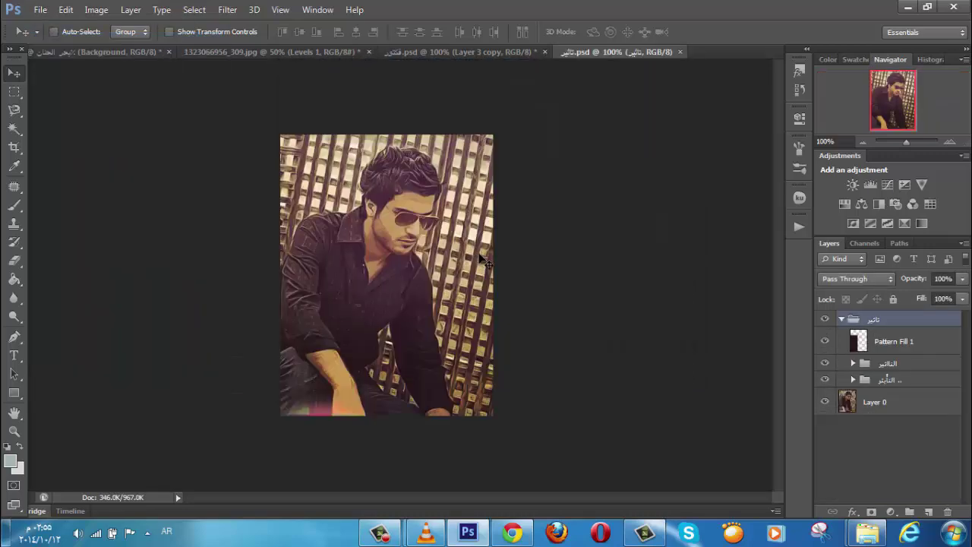
drag(482, 261, 384, 256)
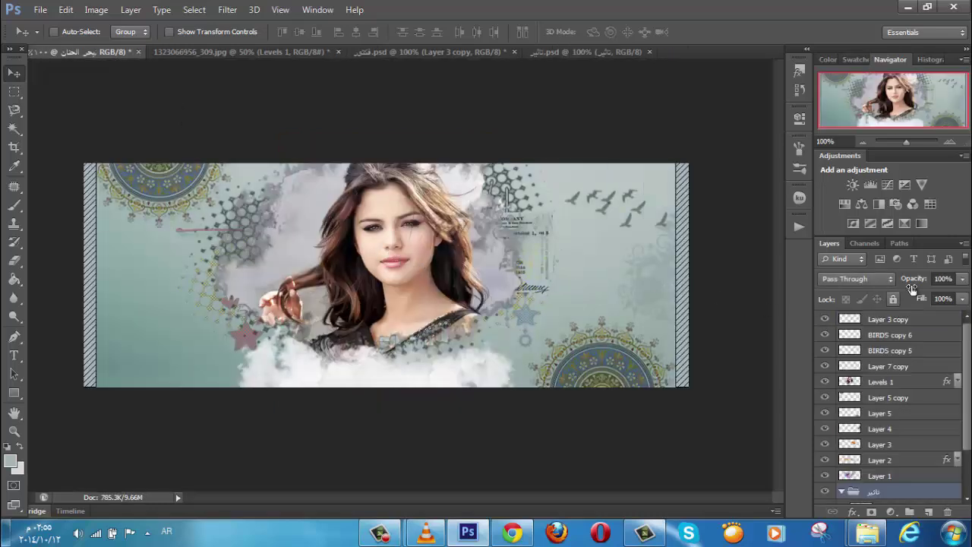
- Move the تاثير group to the top of the layer stack and set its opacity to 80%
click(963, 279)
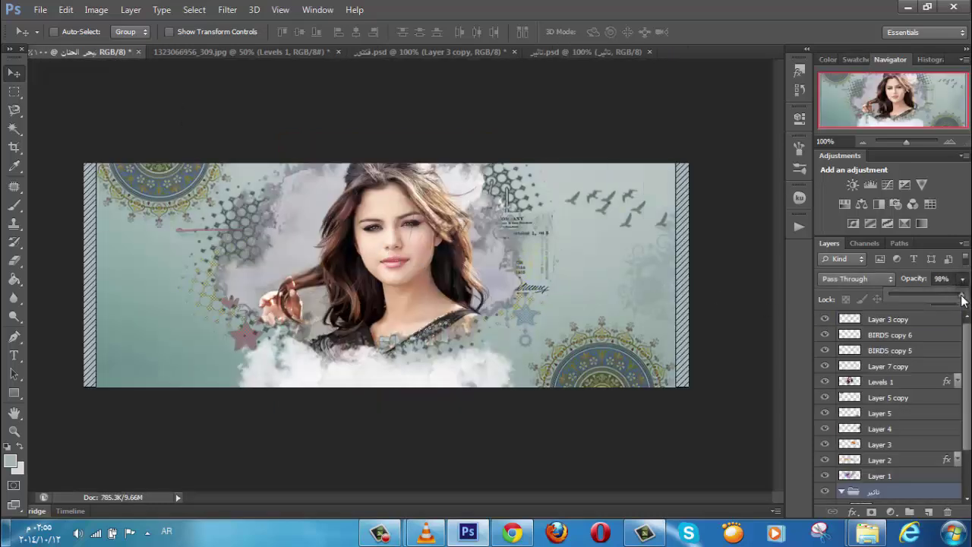
drag(893, 486, 884, 319)
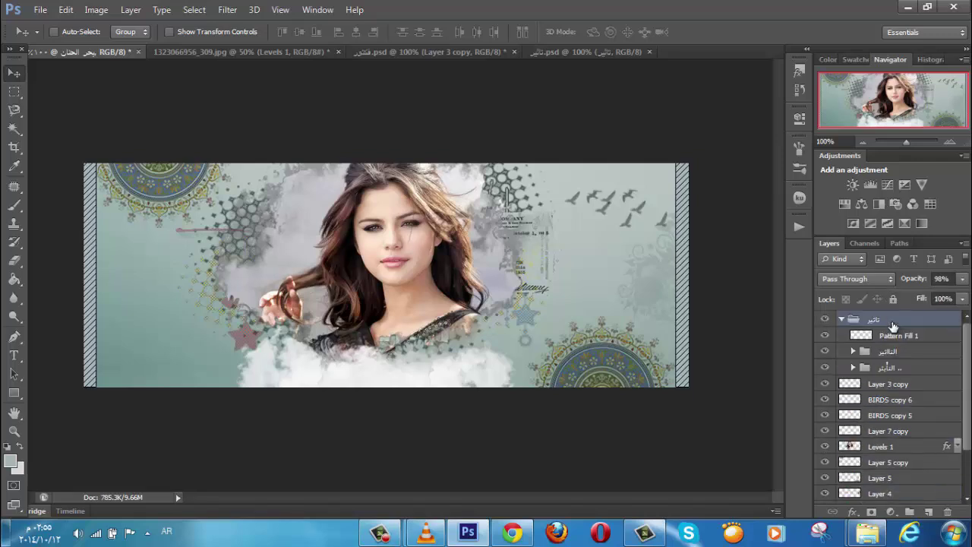
click(962, 279)
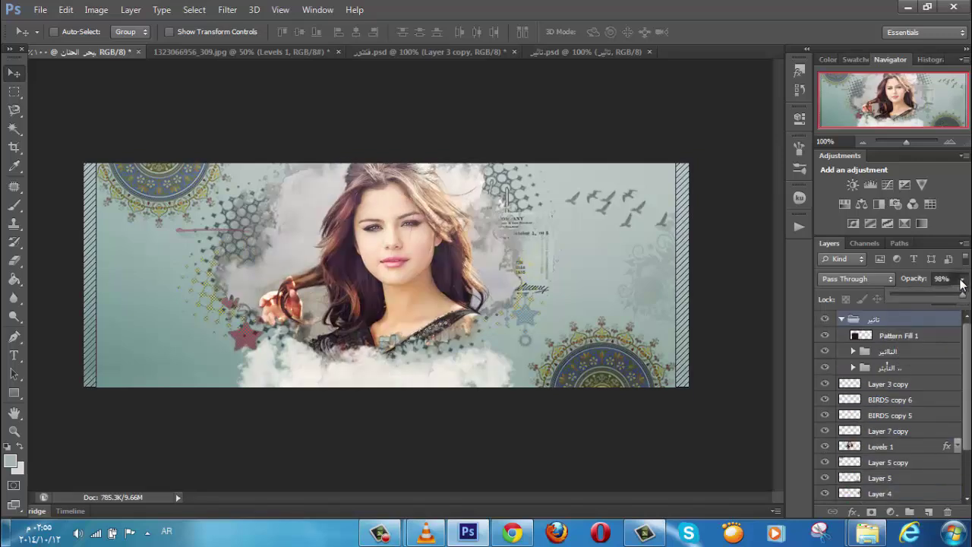
drag(964, 300, 960, 302)
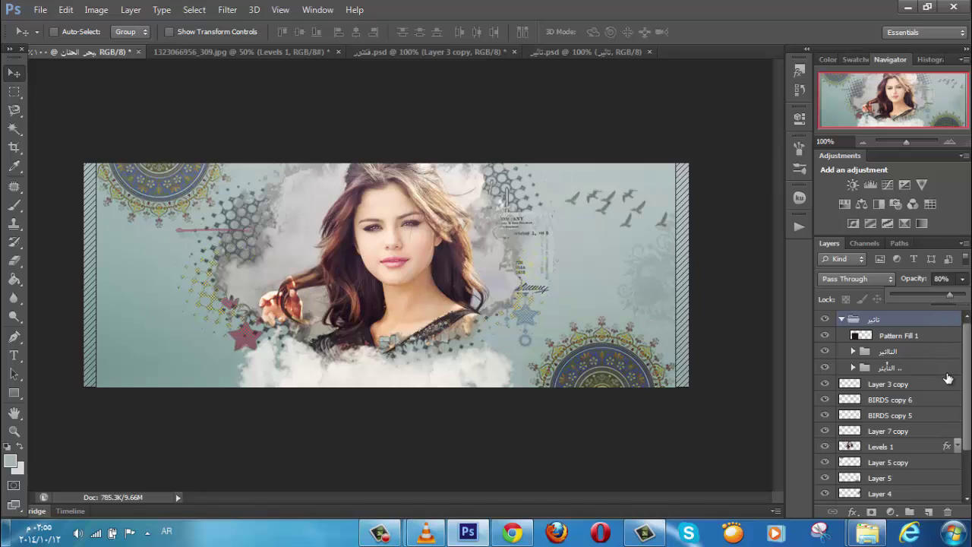
- Duplicate the Levels 1 portrait inside the تاثير group above Pattern Fill 1, add an empty layer at the group's bottom, and collapse it
drag(901, 446, 928, 510)
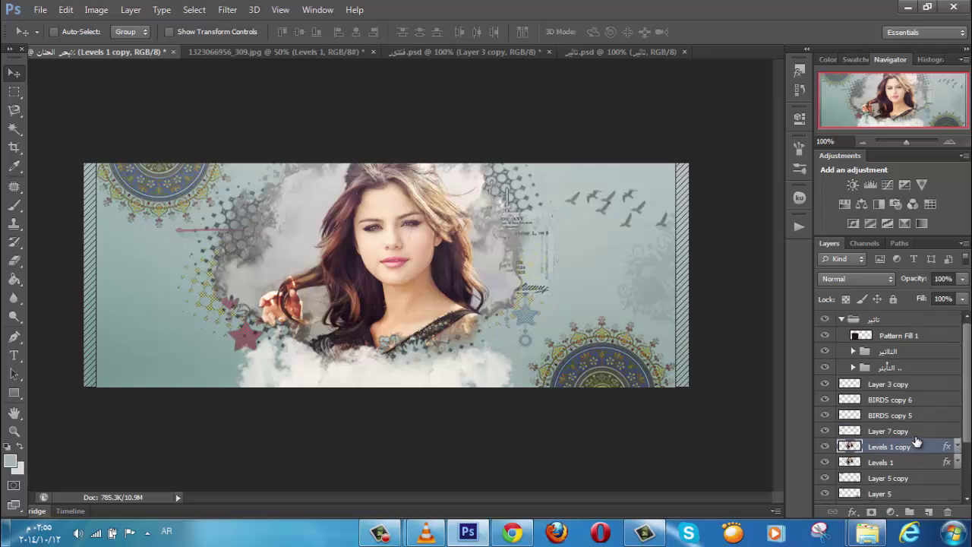
click(897, 327)
click(928, 512)
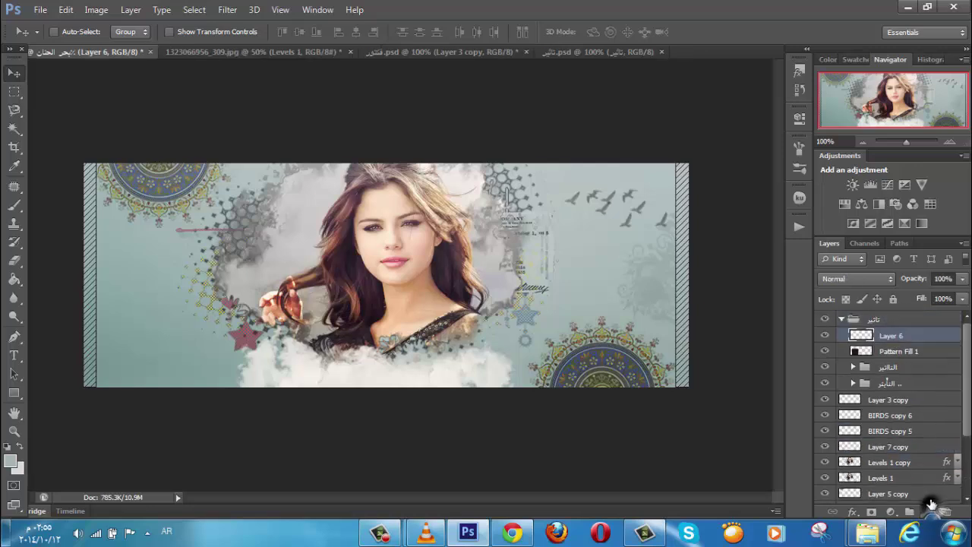
drag(909, 467, 873, 394)
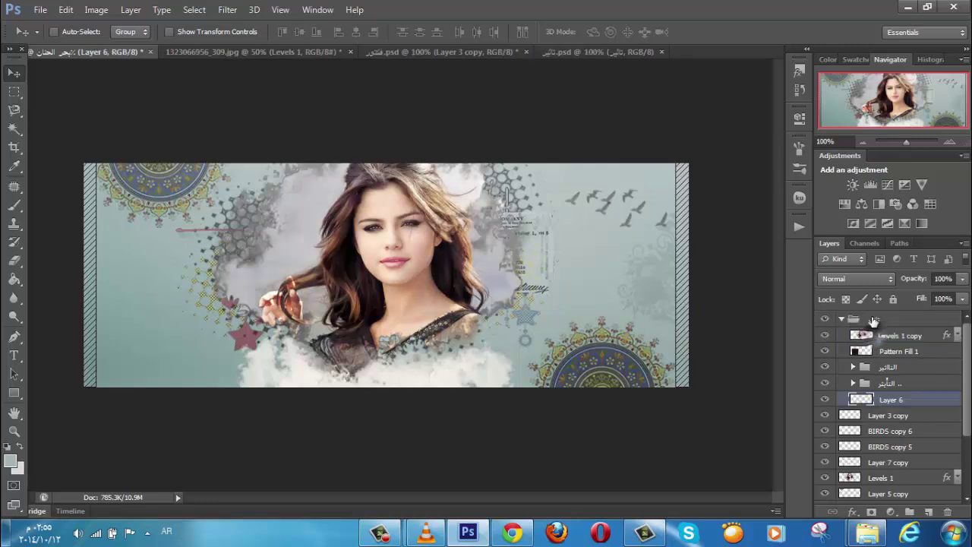
click(843, 320)
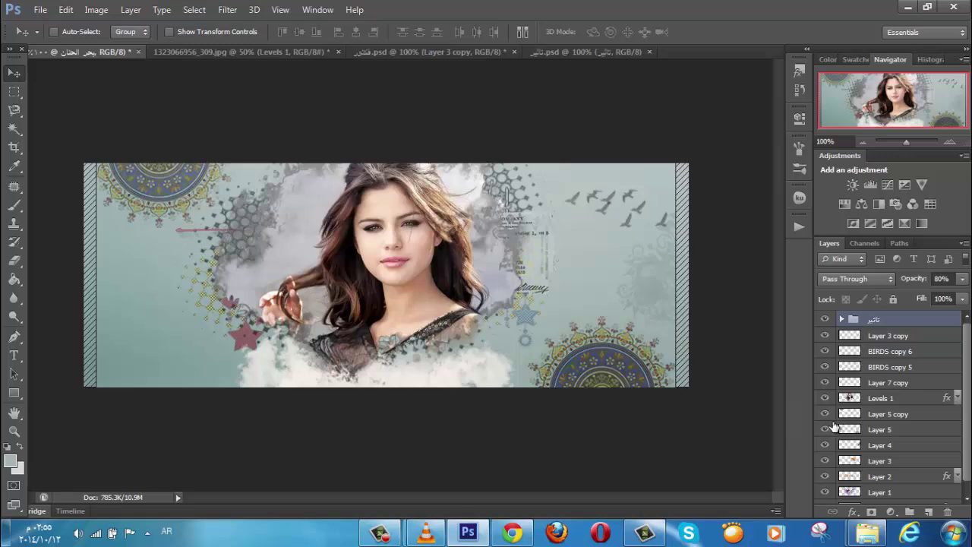
- Add a new empty layer above the collapsed تاثير group
click(66, 10)
click(87, 41)
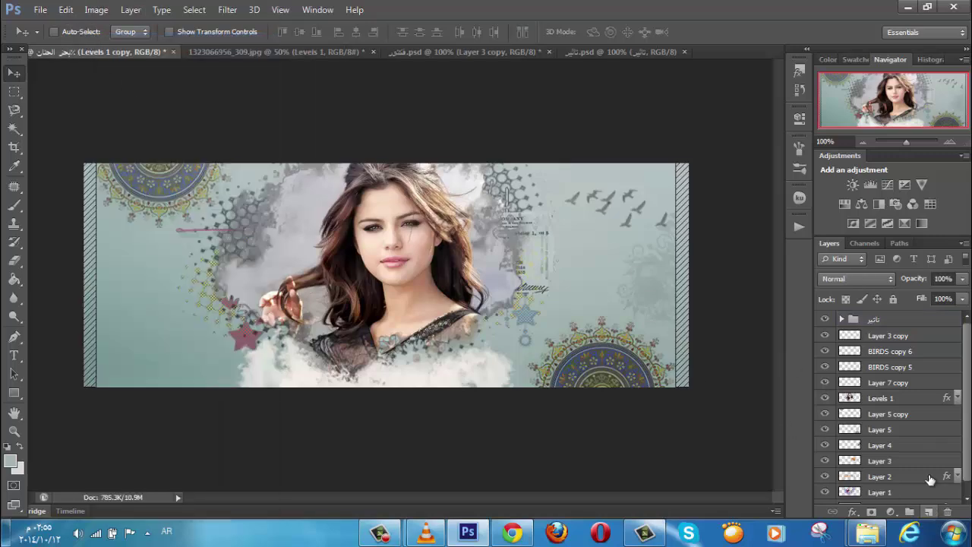
key(ctrl+alt+z)
key(ctrl+alt+z)
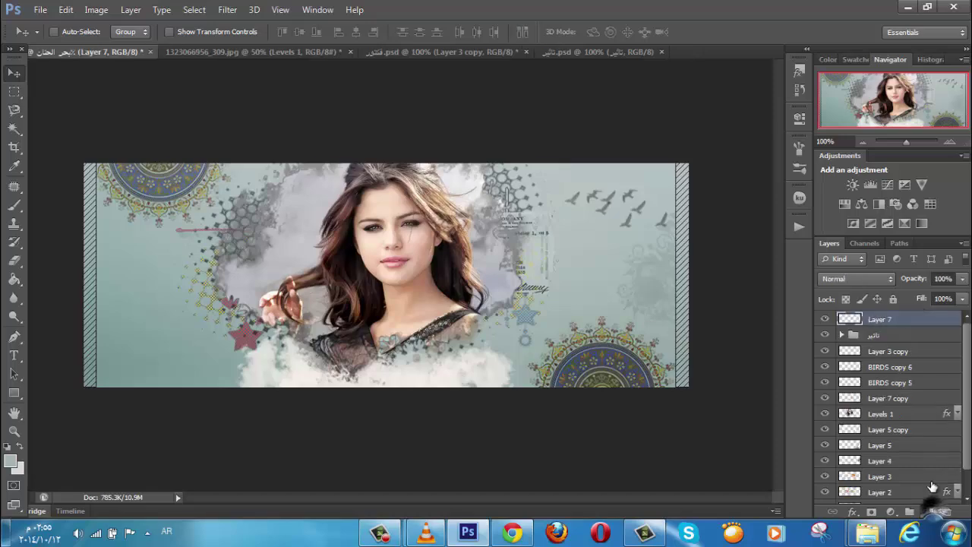
- Duplicate the Levels 1 portrait layer below the group and move the copy to the top of the layer stack
double_click(901, 420)
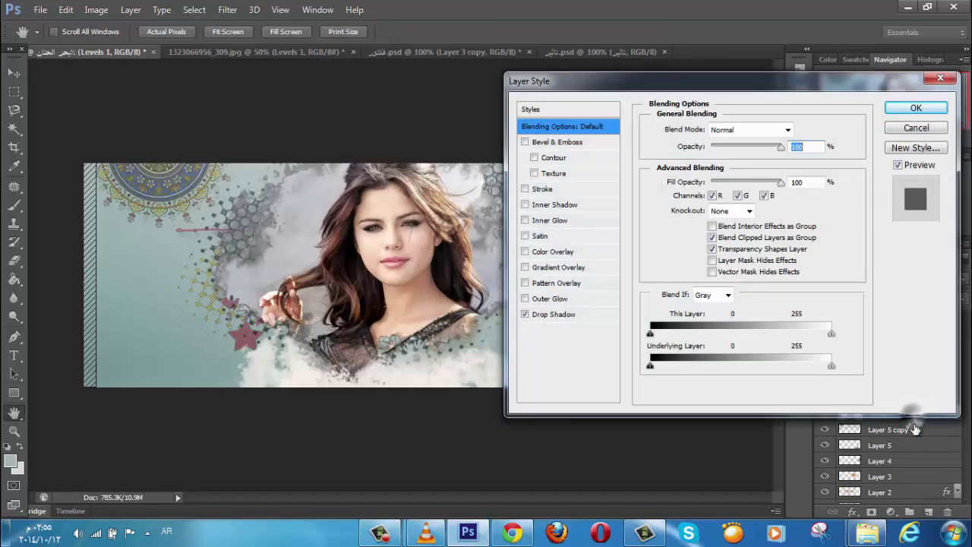
key(Escape)
drag(910, 413, 928, 507)
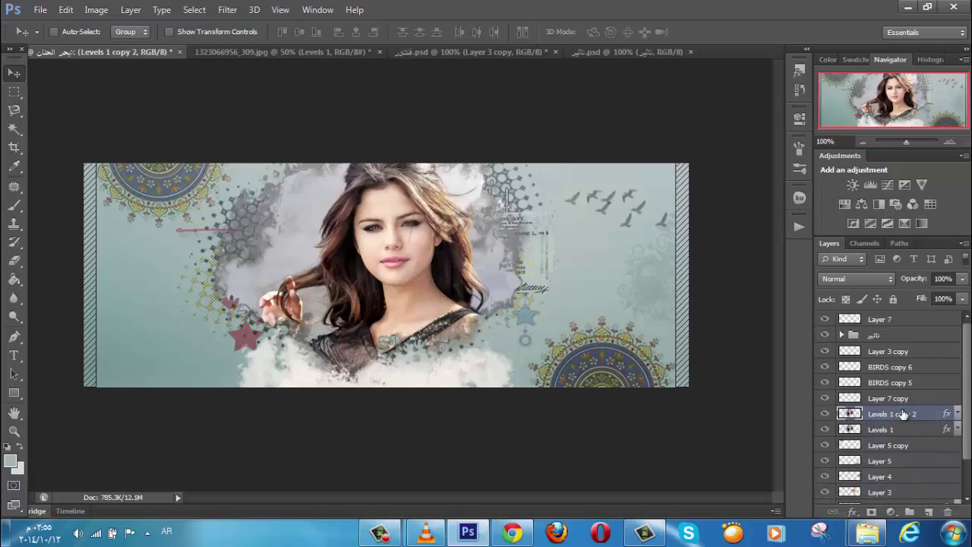
drag(901, 413, 895, 319)
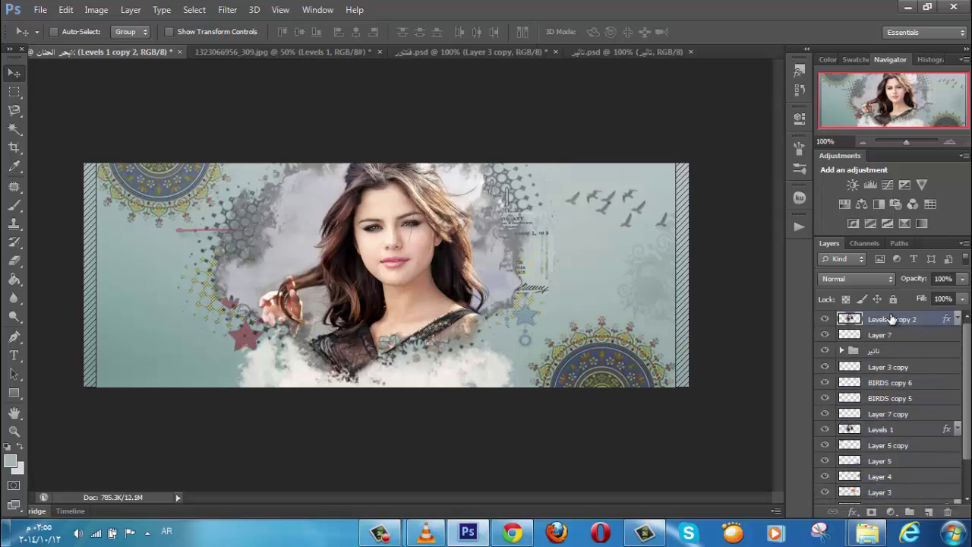
- Erase the lower edge of the top portrait copy over the clouds with a size 50 eraser, raising the flow to 77%
click(14, 260)
mouse_move(337, 379)
mouse_down()
mouse_move(387, 383)
mouse_move(302, 365)
mouse_move(384, 380)
mouse_move(325, 375)
mouse_move(368, 376)
mouse_move(334, 370)
mouse_up()
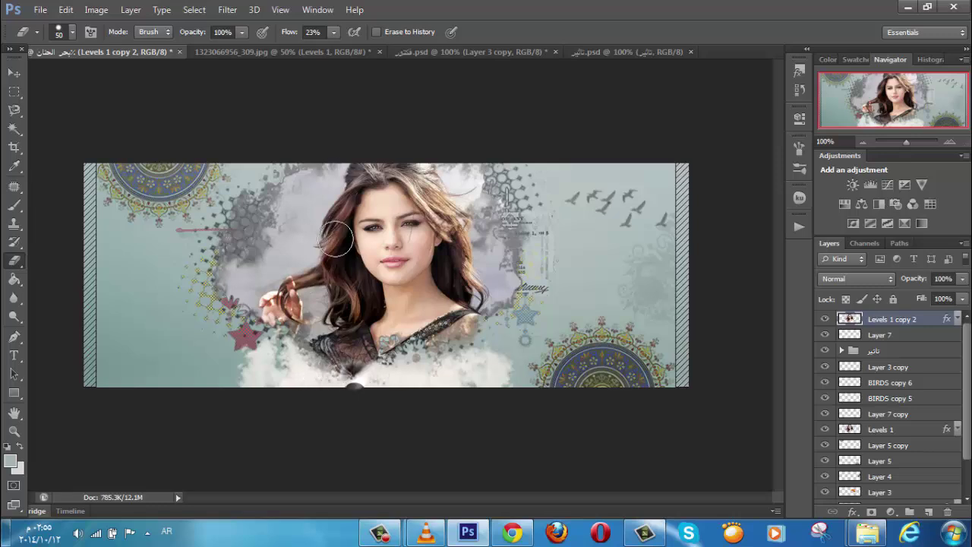
click(334, 36)
drag(337, 48, 376, 48)
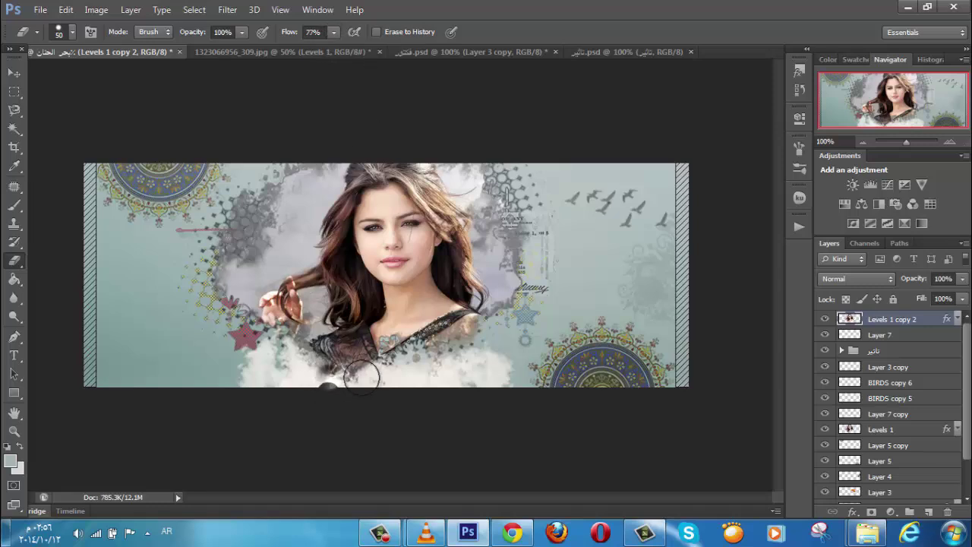
mouse_move(362, 375)
mouse_down()
mouse_move(306, 374)
mouse_move(347, 387)
mouse_move(337, 389)
mouse_up()
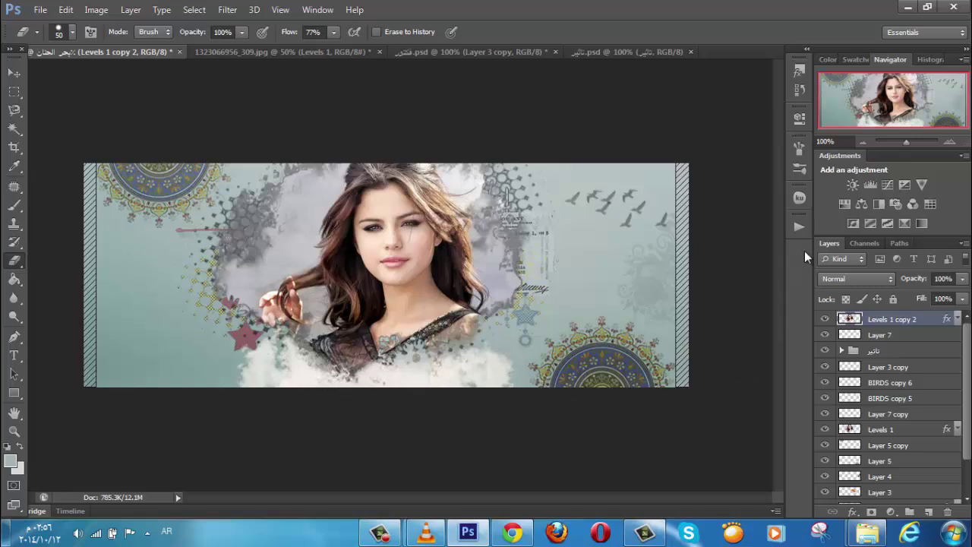
- Play the Green night action on the top portrait copy, accepting its Selective Color and Curves adjustments with their recorded settings
click(799, 227)
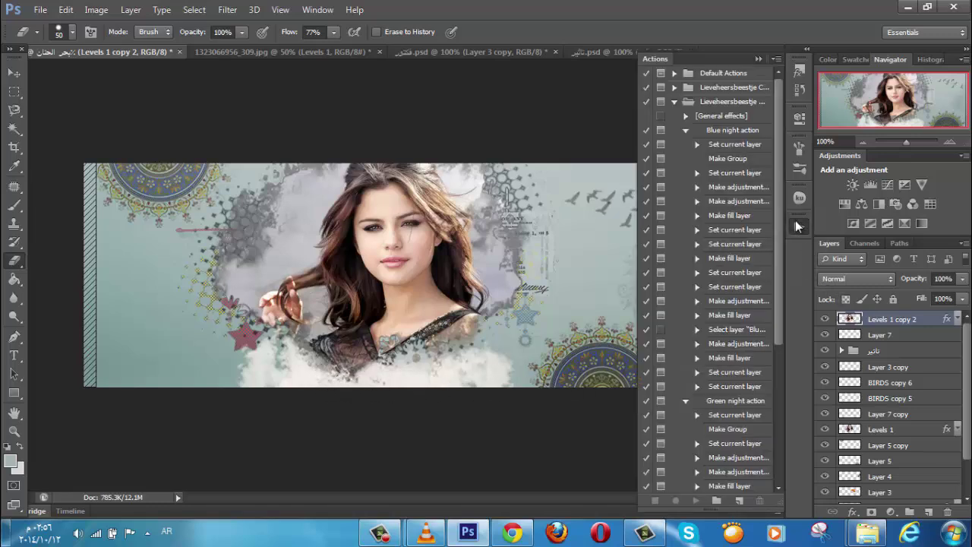
click(713, 404)
click(695, 500)
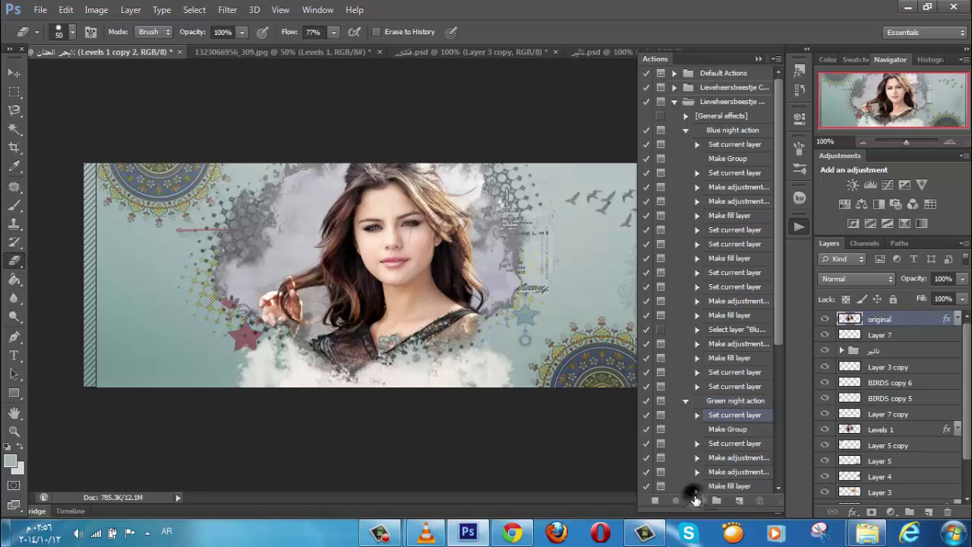
click(600, 174)
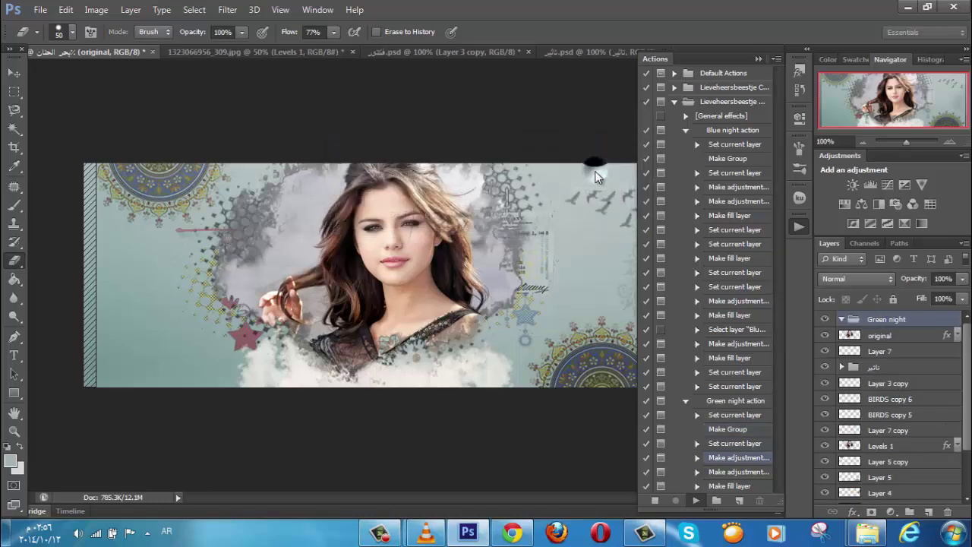
click(611, 167)
click(583, 265)
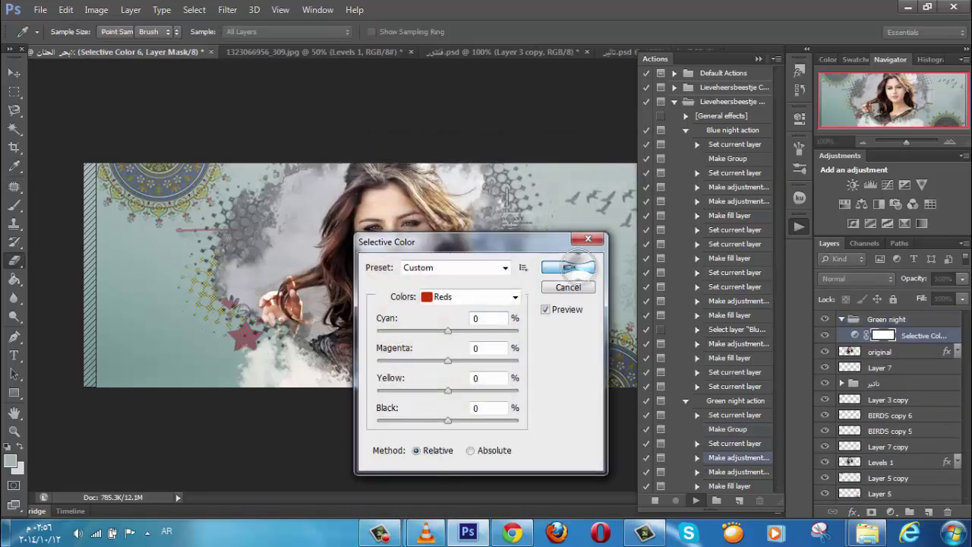
click(603, 168)
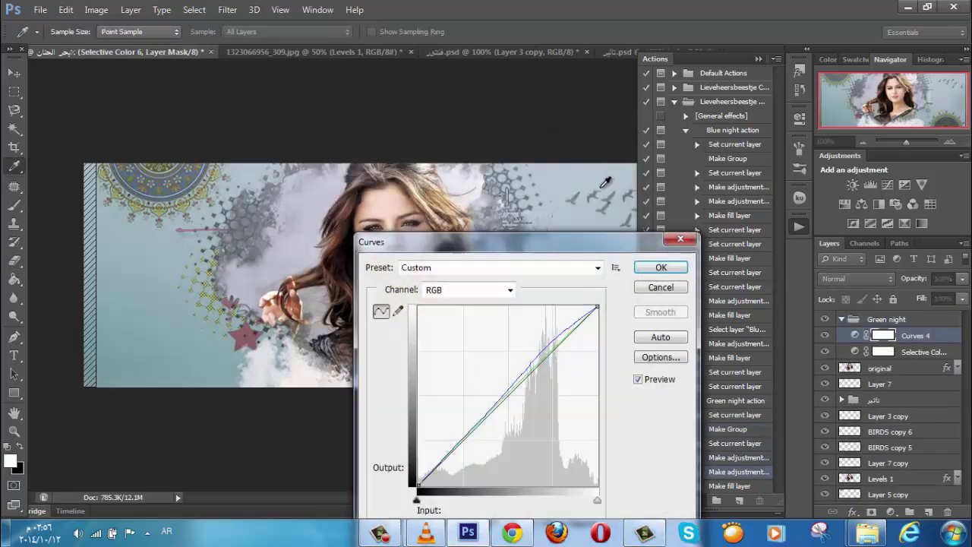
click(661, 268)
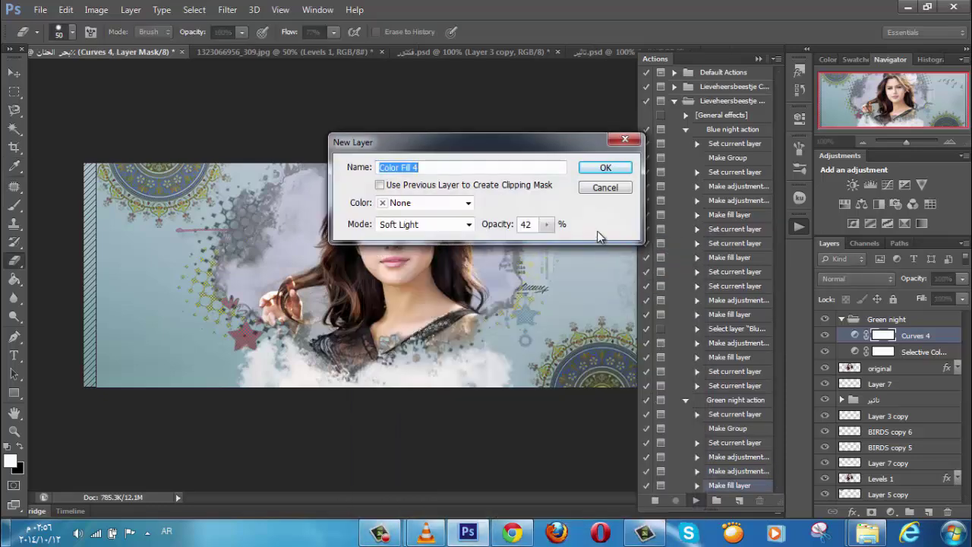
- Cancel the solid color fill that the action adds in Soft Light mode, and close the list of actions
click(602, 171)
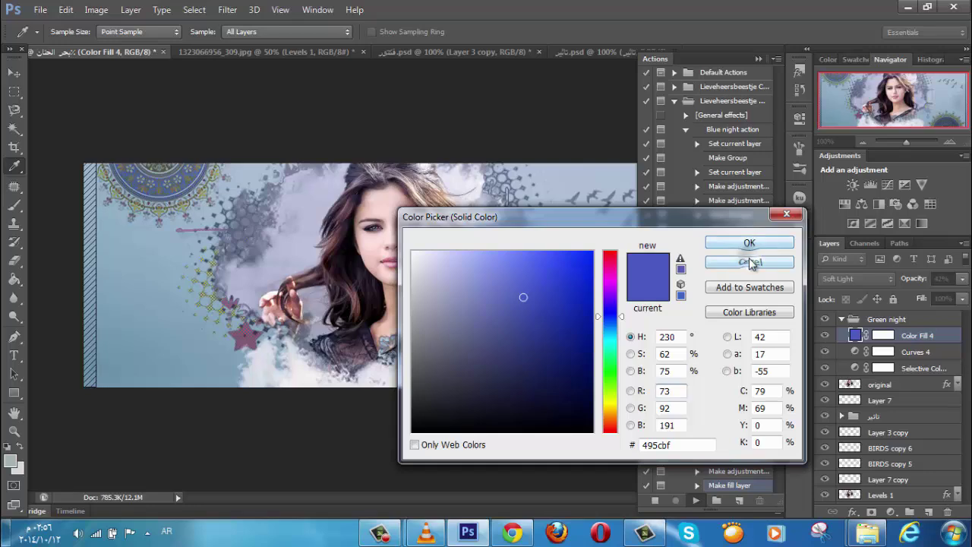
click(748, 262)
click(759, 58)
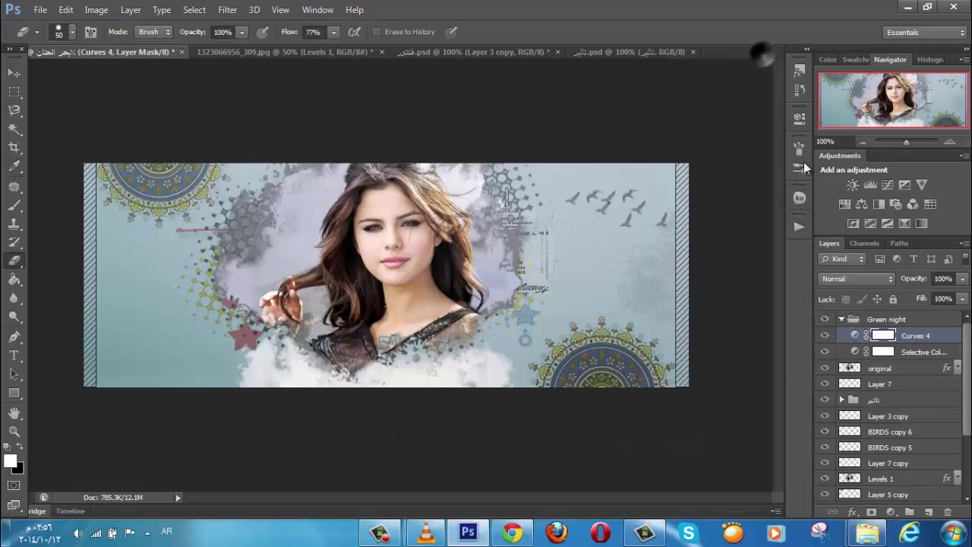
- Collapse the Green night group, compare the image with and without it, and lower the group's opacity to 63%
click(839, 320)
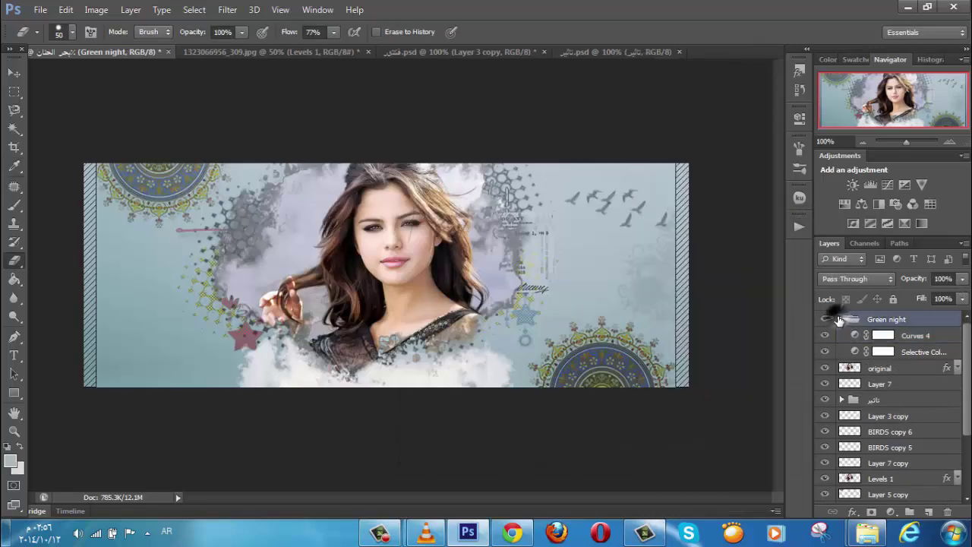
click(841, 319)
click(825, 320)
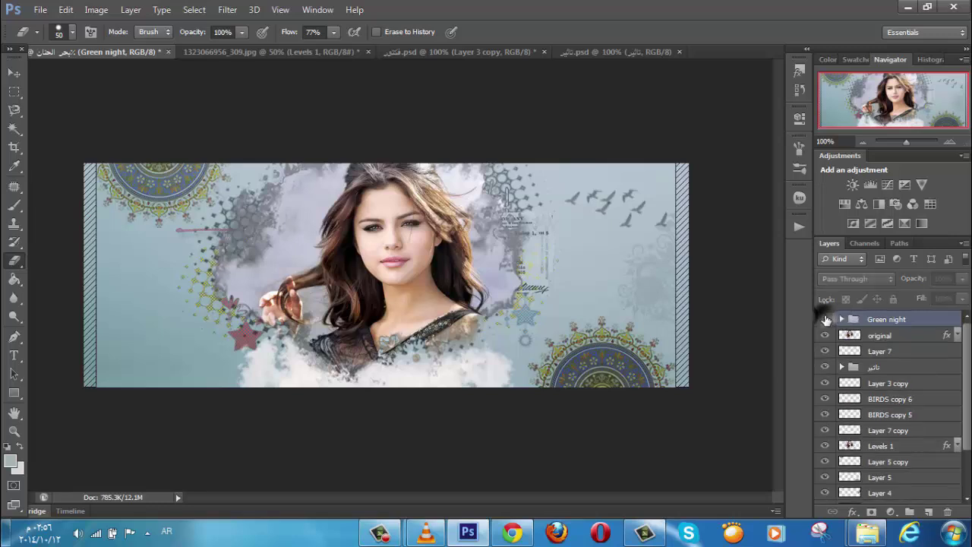
click(826, 320)
click(966, 279)
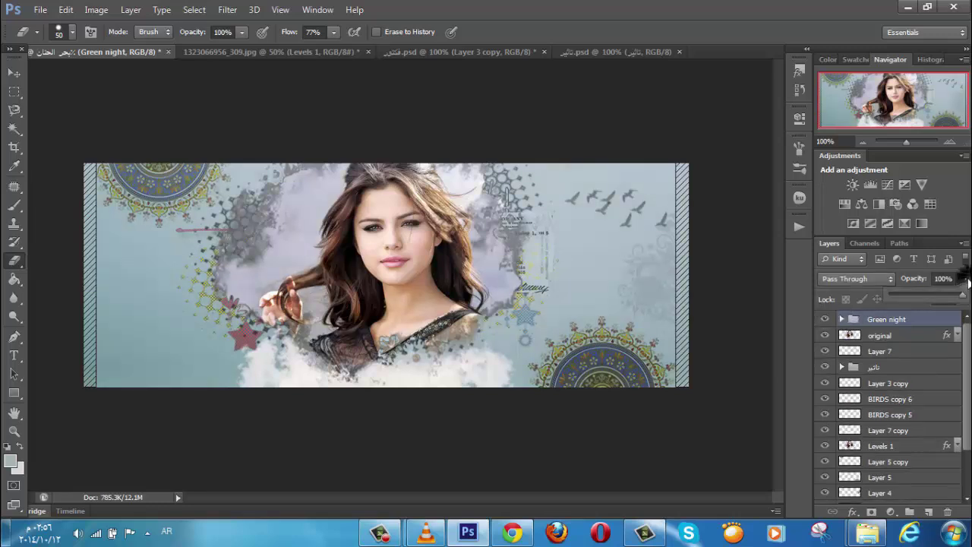
drag(965, 298, 954, 300)
drag(937, 295, 935, 297)
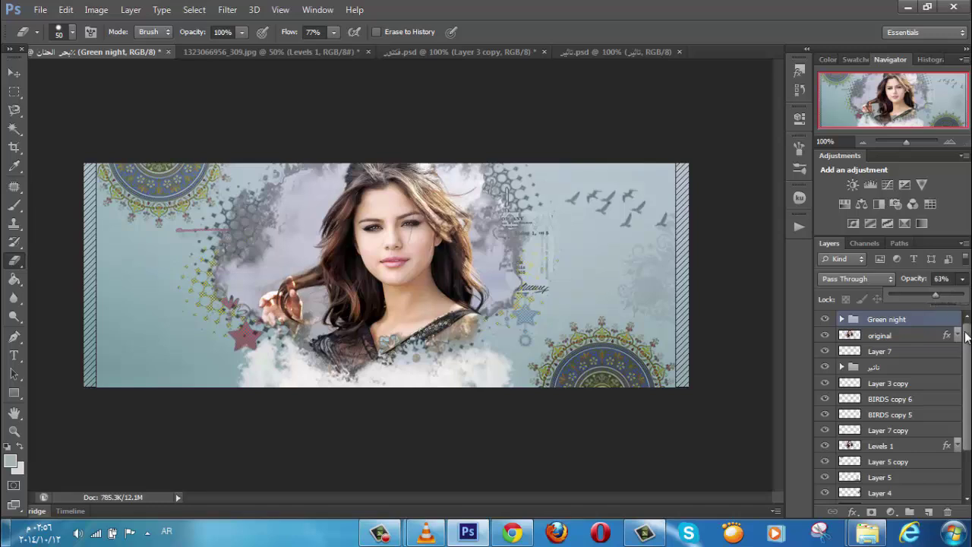
- Select every layer from the Green night group down to the Background and merge them into a single layer
shift+click(924, 336)
shift+click(919, 351)
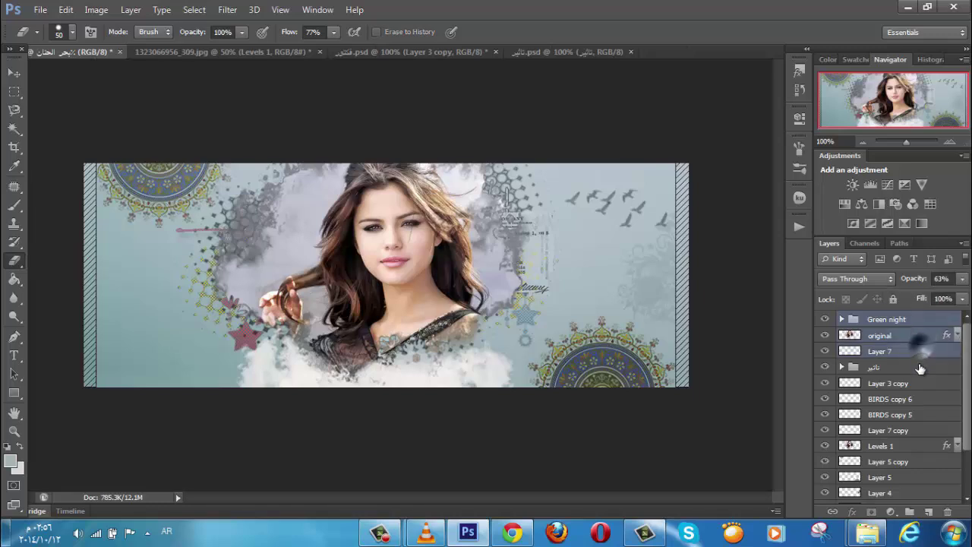
shift+click(918, 384)
shift+click(917, 400)
shift+click(915, 415)
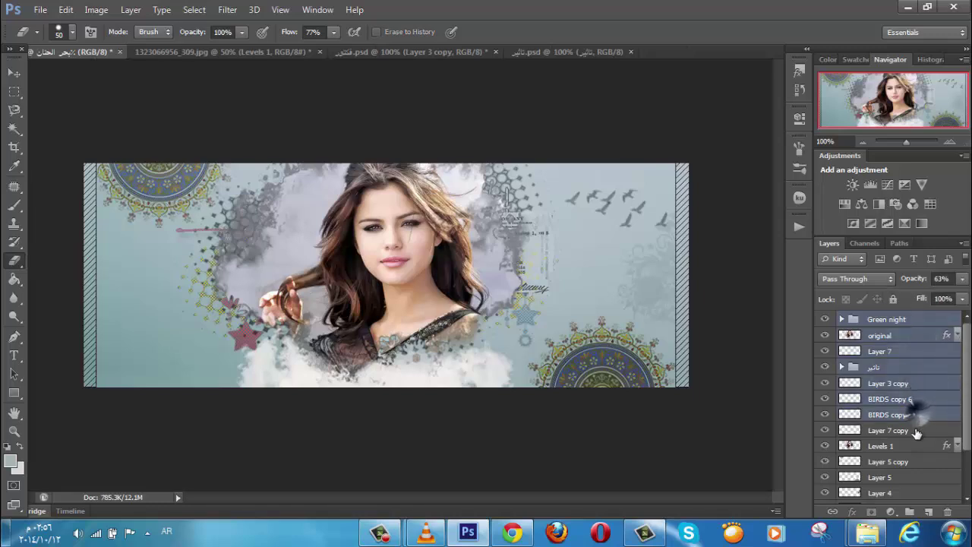
shift+click(913, 431)
shift+click(901, 462)
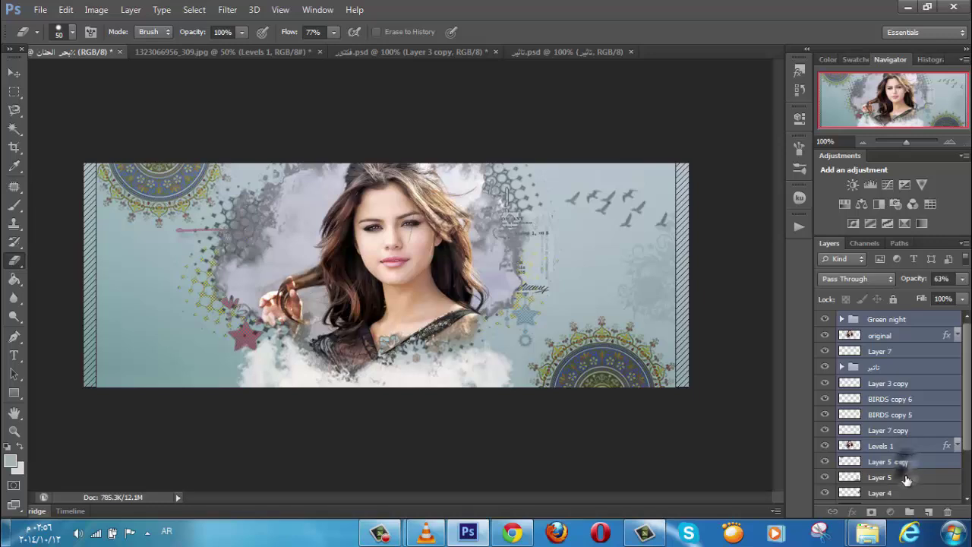
shift+click(898, 478)
shift+click(899, 493)
scroll(904, 489, down, 2)
shift+click(907, 449)
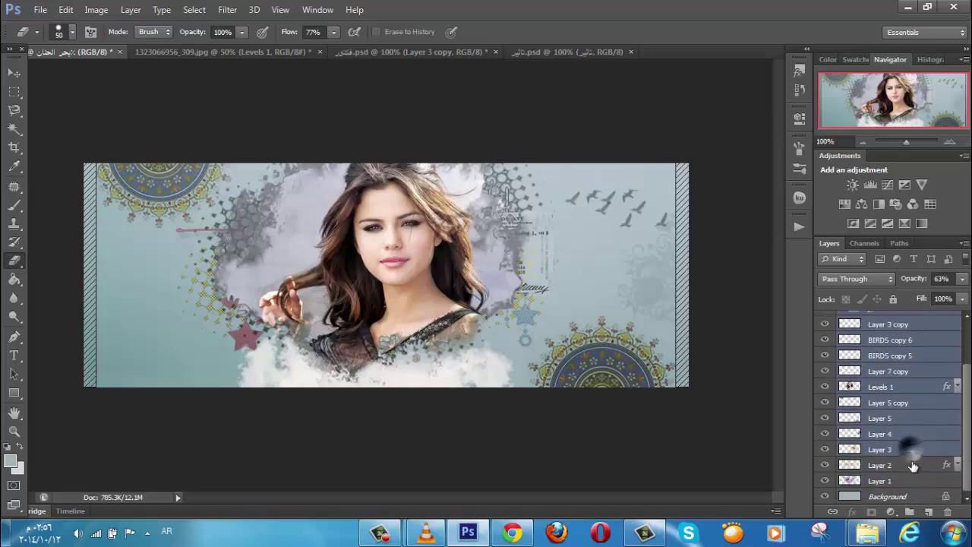
shift+click(910, 465)
shift+click(913, 481)
shift+click(915, 497)
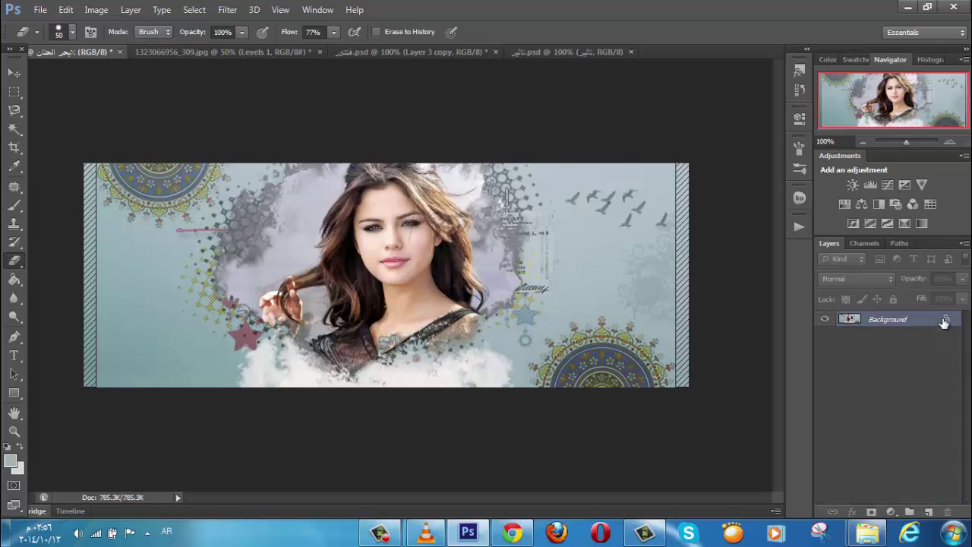
- Convert the merged Background into a regular layer named Layer 0 and duplicate it
double_click(944, 319)
key(Return)
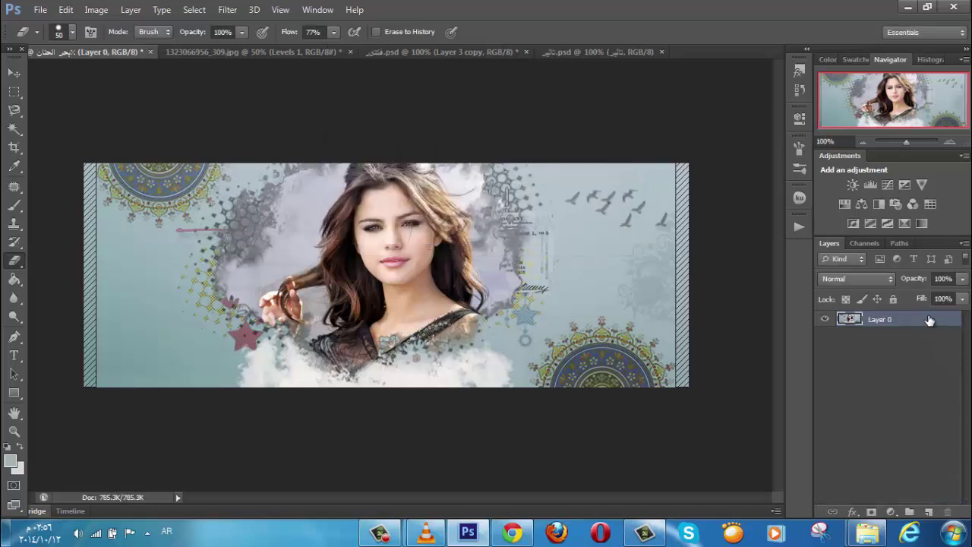
drag(928, 319, 928, 511)
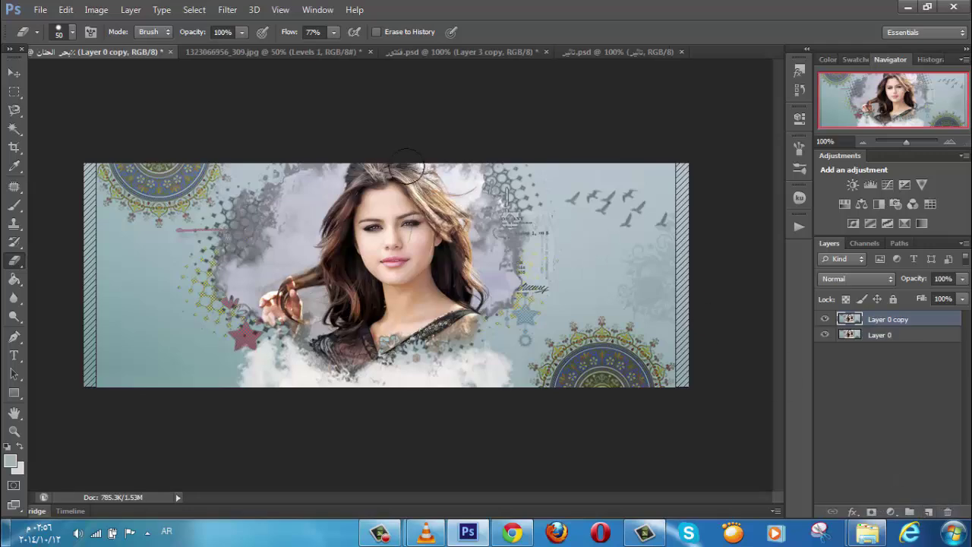
- Apply the Topaz Adjust 4 filter to the Layer 0 copy with Adaptive Exposure at about 0.12
click(227, 9)
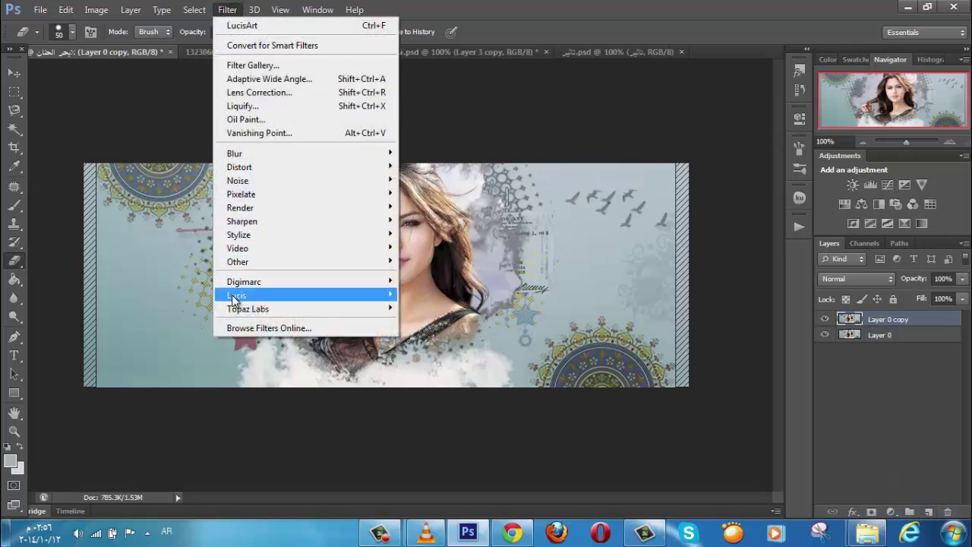
mouse_move(290, 315)
click(430, 321)
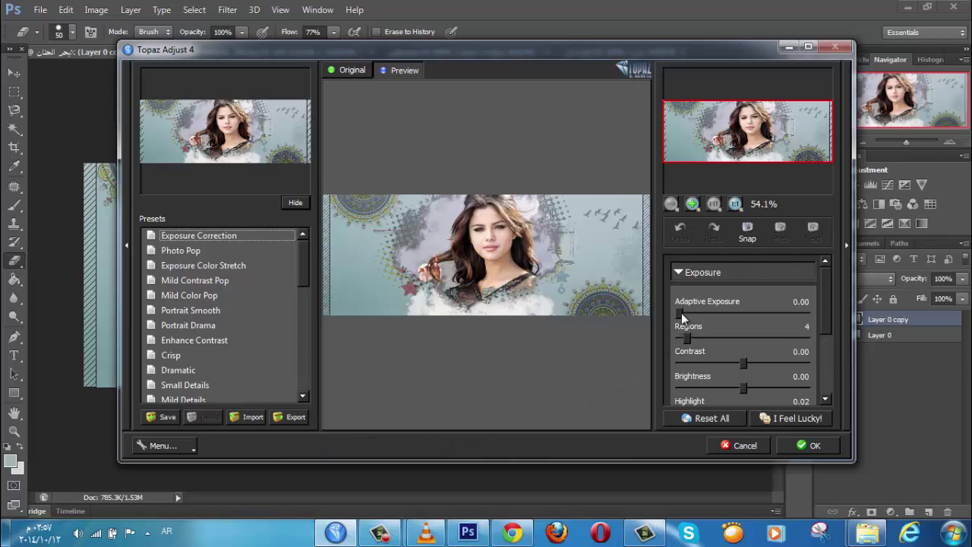
drag(681, 313, 696, 313)
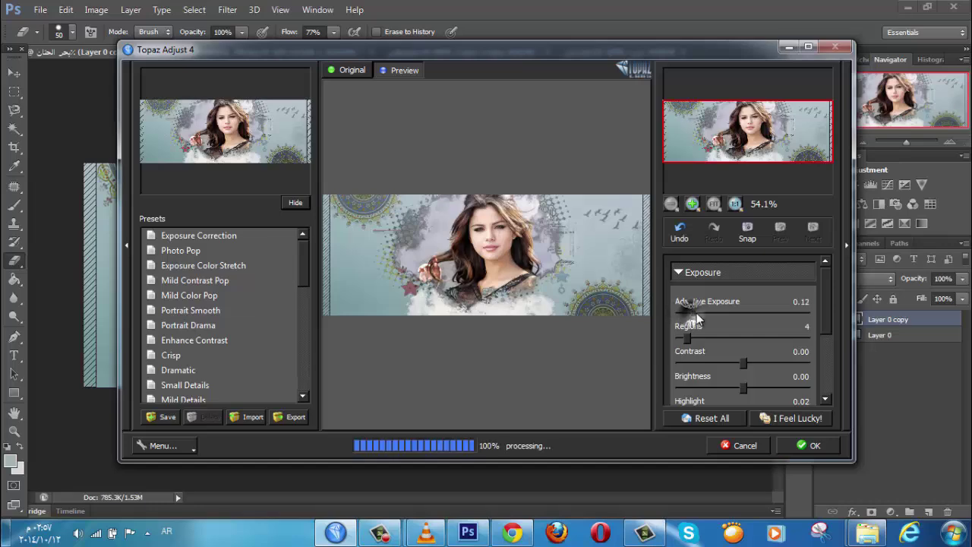
click(805, 446)
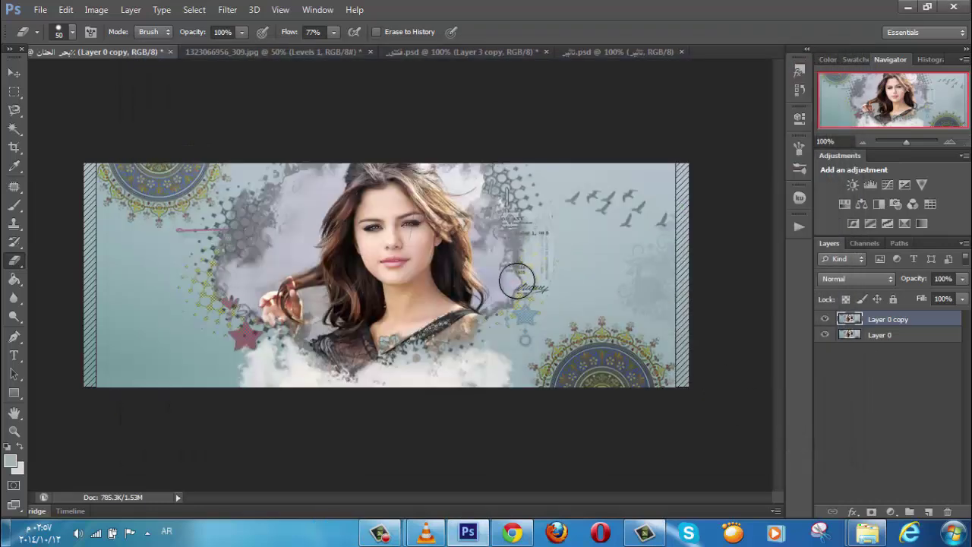
- In Topaz Clean 3, choose the Curly Smooth preset, lower the Clean strength to 1 and slightly raise the threshold
click(237, 10)
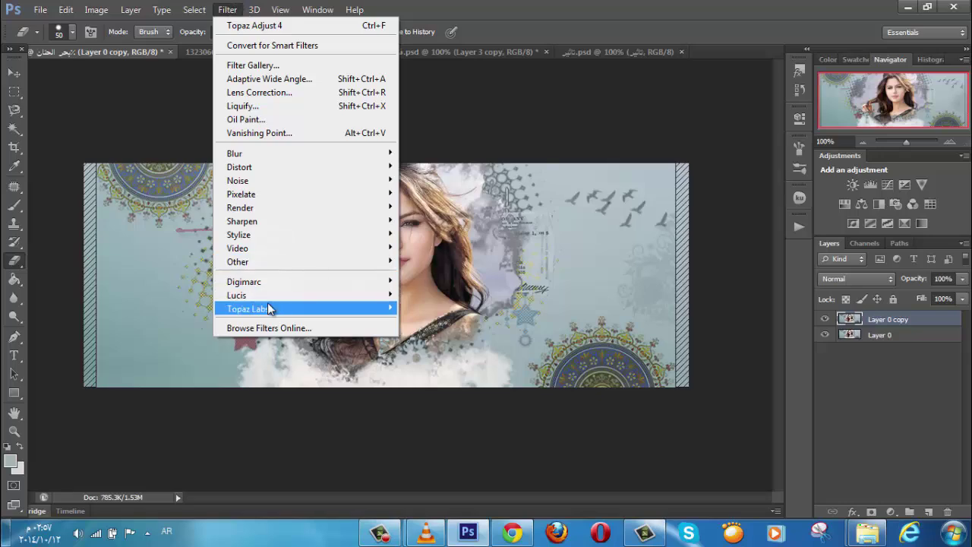
mouse_move(389, 309)
click(419, 322)
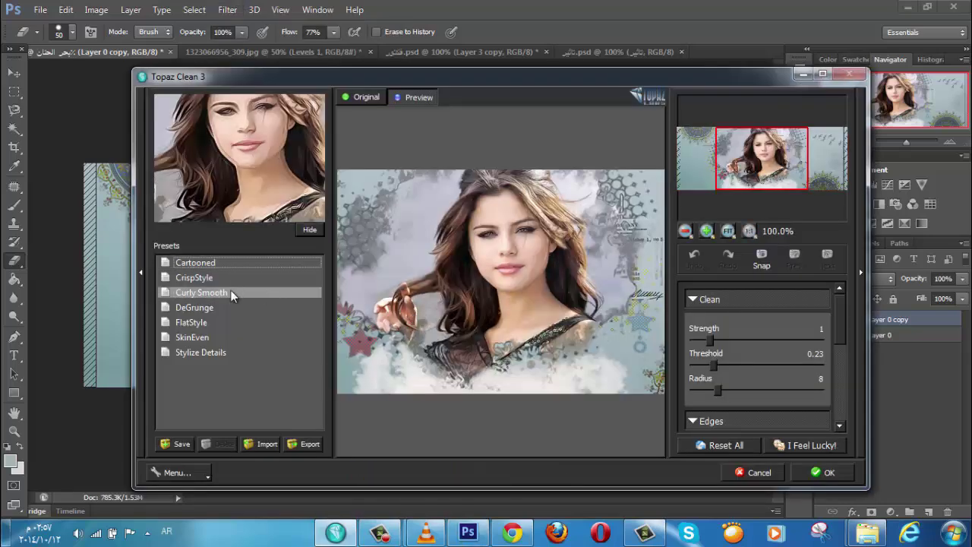
click(231, 291)
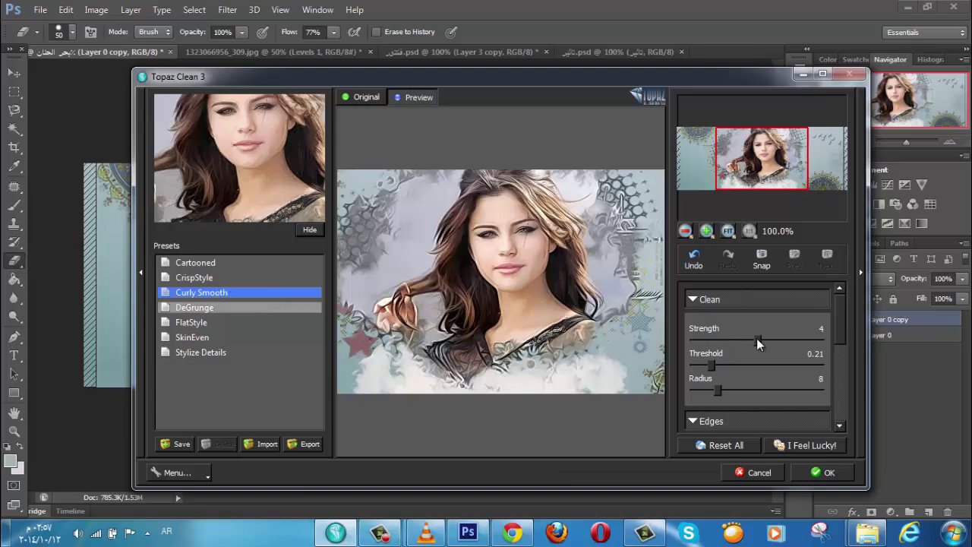
drag(723, 343, 718, 344)
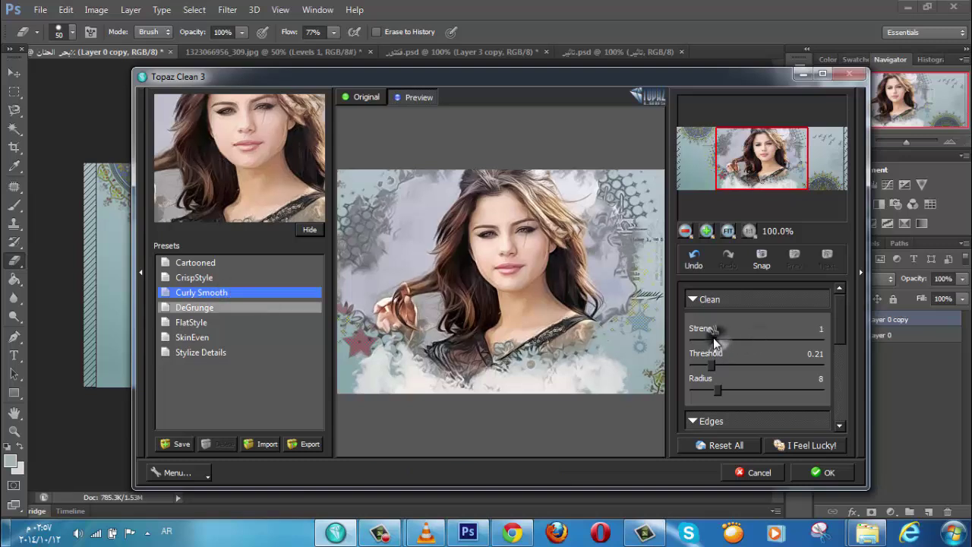
drag(715, 367, 716, 367)
- Increase the edge sharpness and apply the Topaz Clean 3 filter to the Layer 0 copy
scroll(836, 376, down, 3)
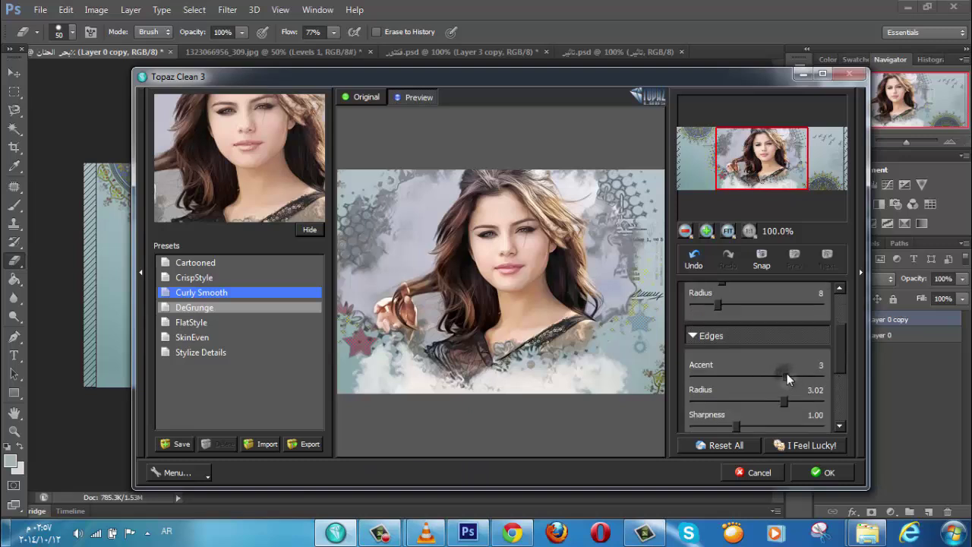
scroll(825, 413, down, 1)
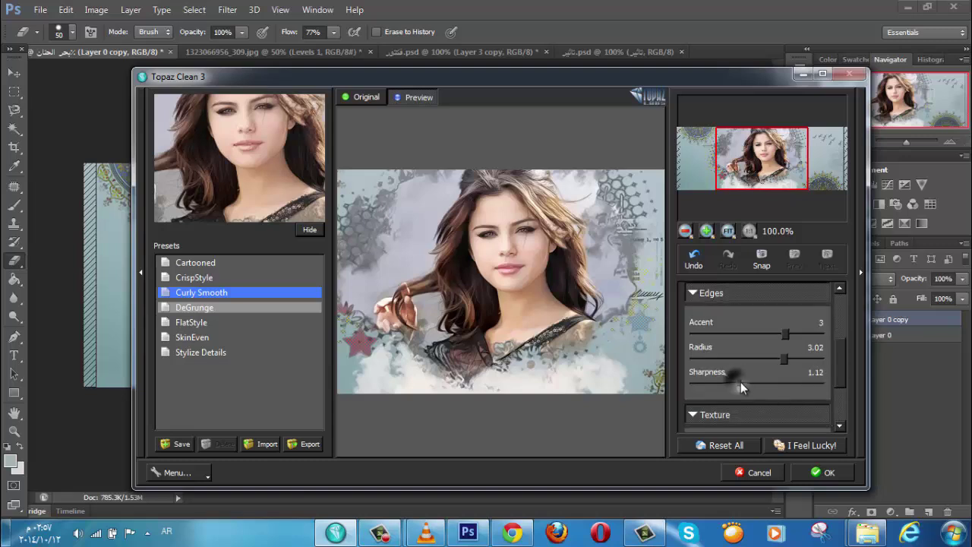
drag(740, 382, 755, 382)
click(824, 471)
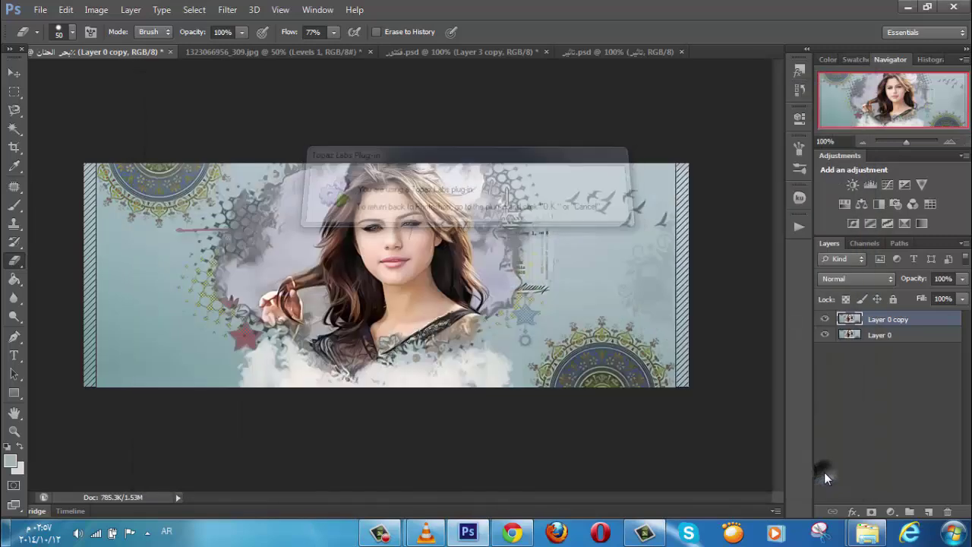
- Apply the Topaz DeJPEG 4 filter to the Layer 0 copy with the Fix Color Edge of HQ JPEG preset
click(227, 9)
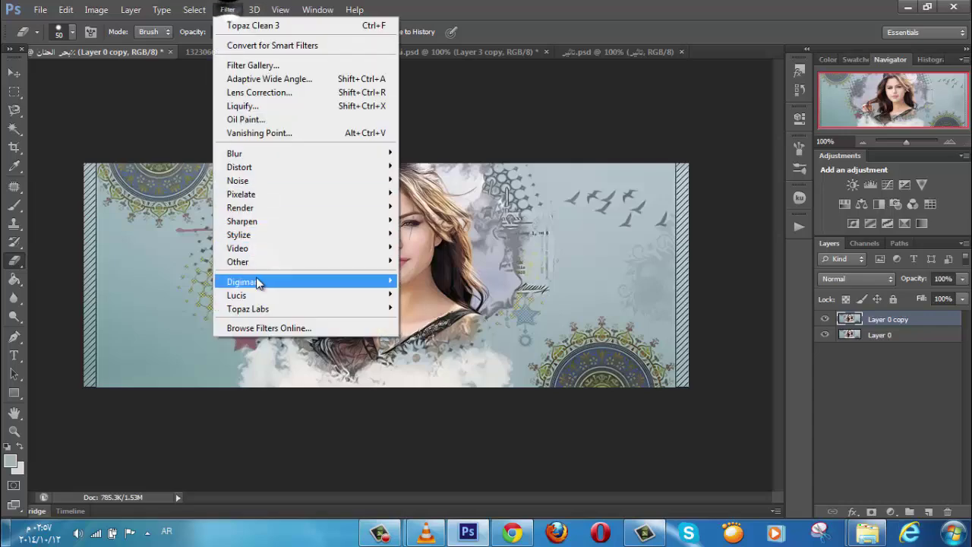
mouse_move(277, 311)
click(419, 334)
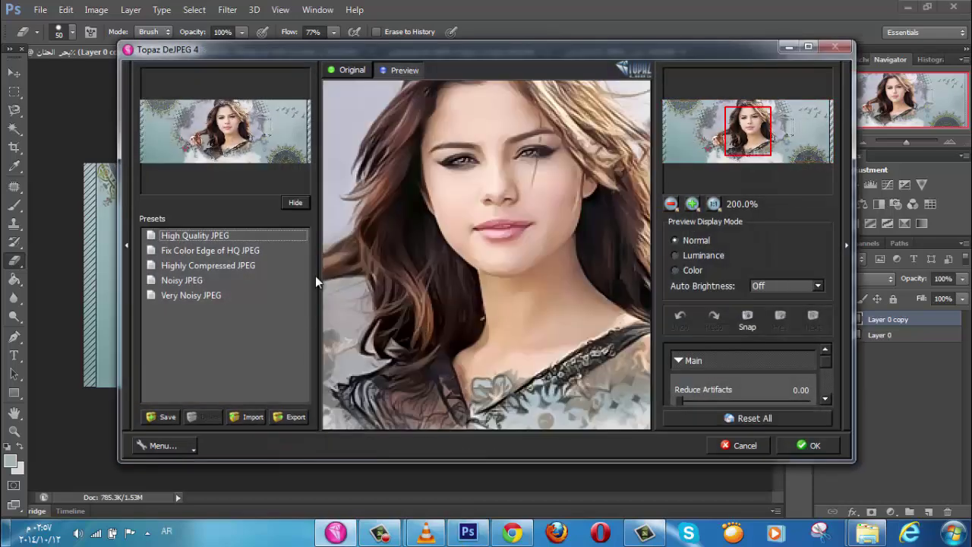
click(223, 250)
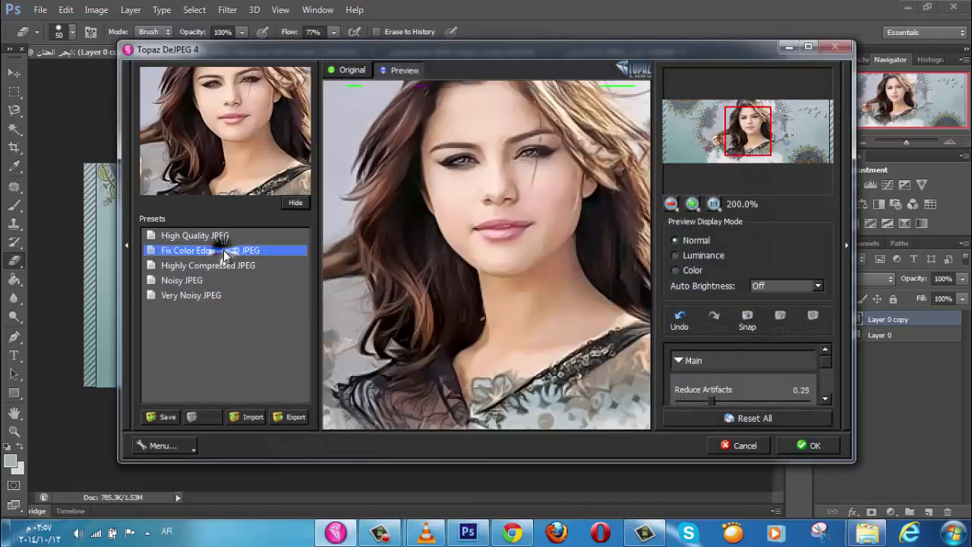
click(810, 446)
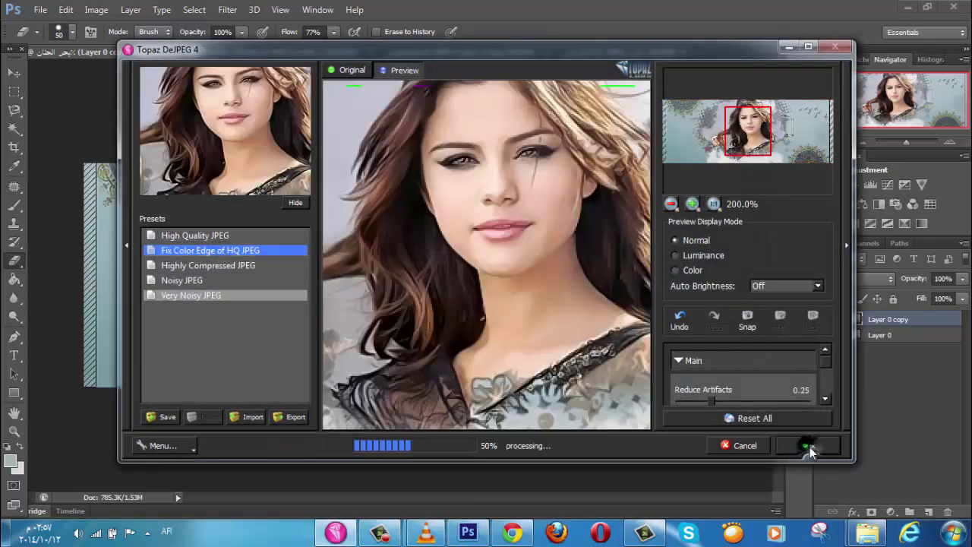
click(394, 533)
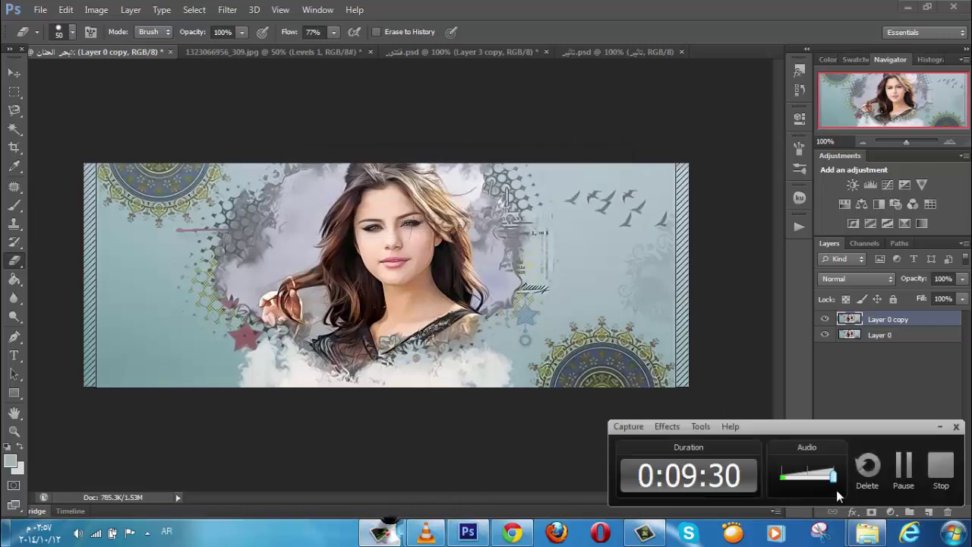
click(901, 466)
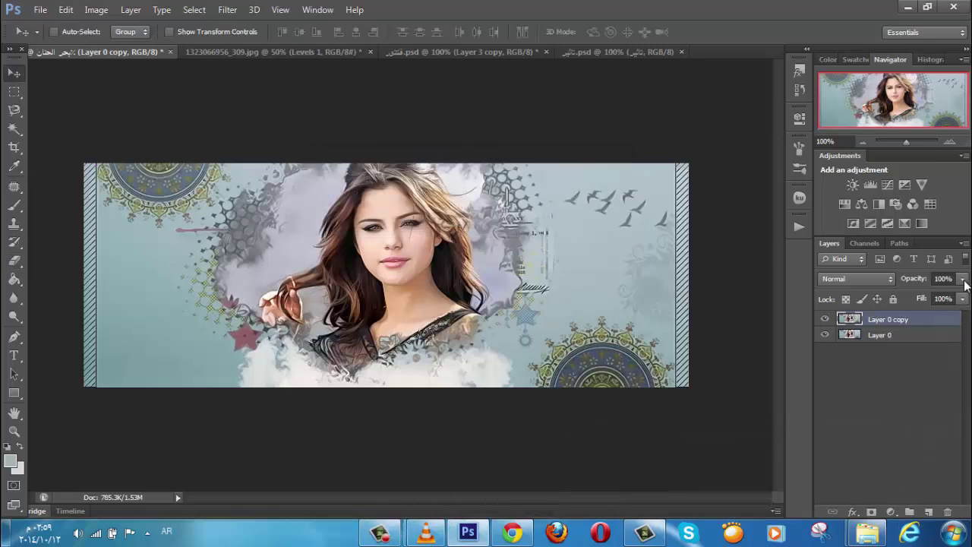
- Lower the Layer 0 copy's opacity to about 72% and close the تاثير.psd document
drag(965, 282, 958, 300)
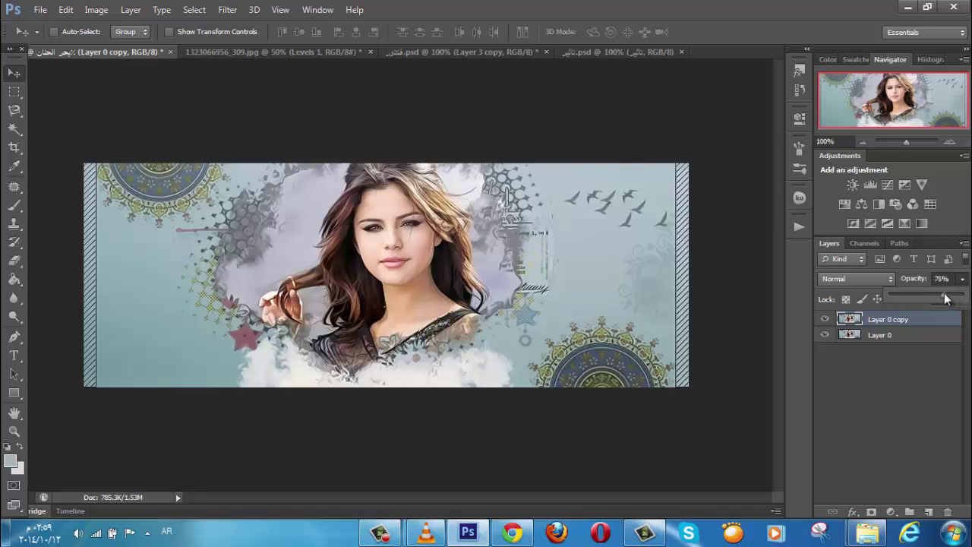
click(603, 57)
click(680, 52)
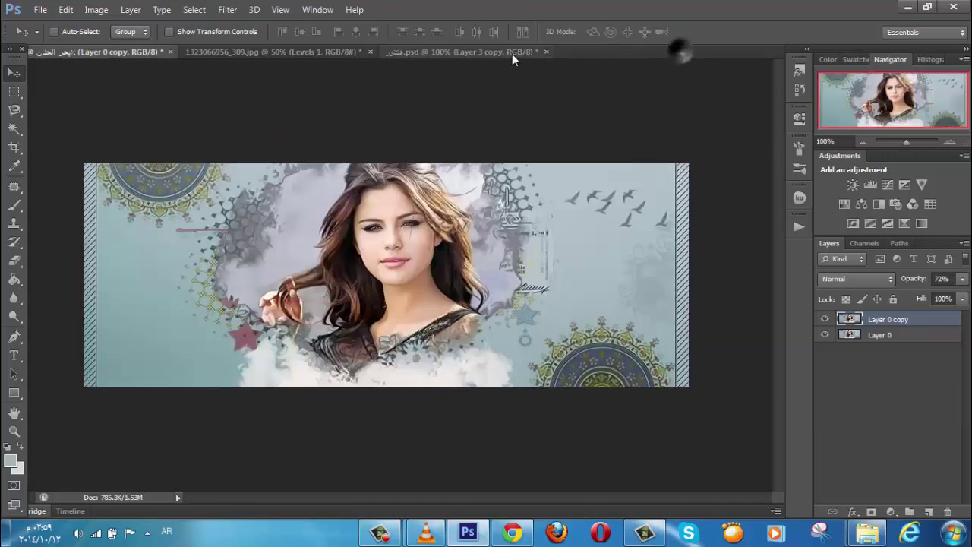
- Copy the "love me!" and "If it helped you subscribe" text layers from فكتور.psd onto the cover, below the birds on the right
click(496, 51)
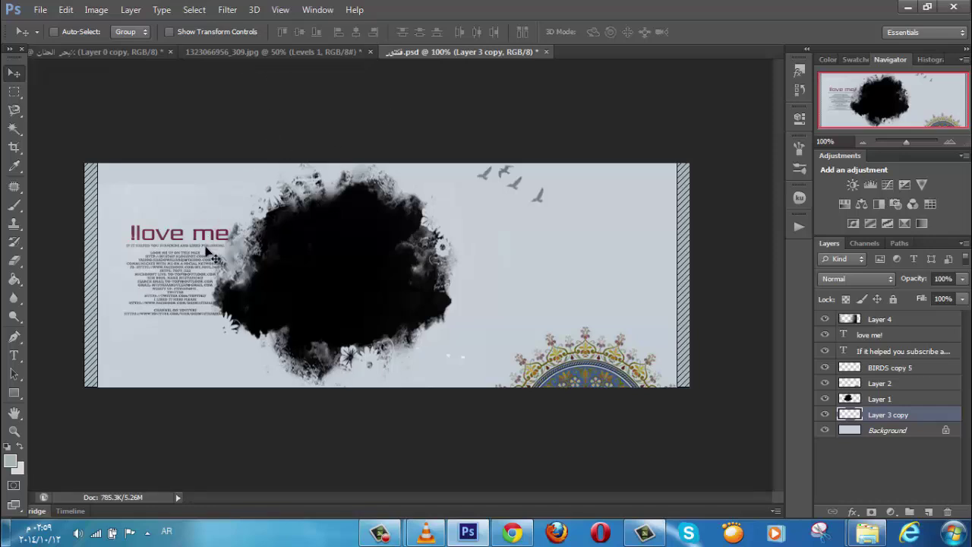
click(874, 335)
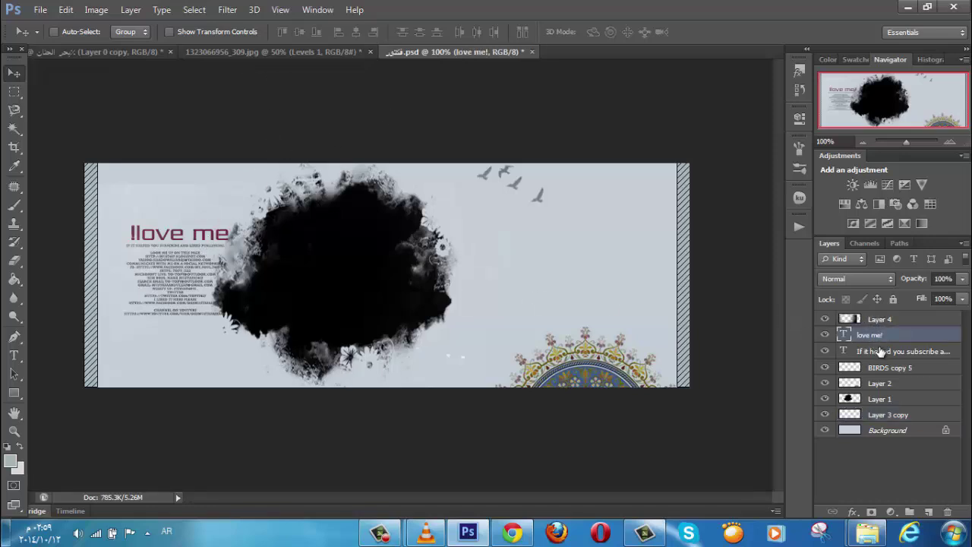
shift+click(879, 351)
drag(190, 243, 617, 244)
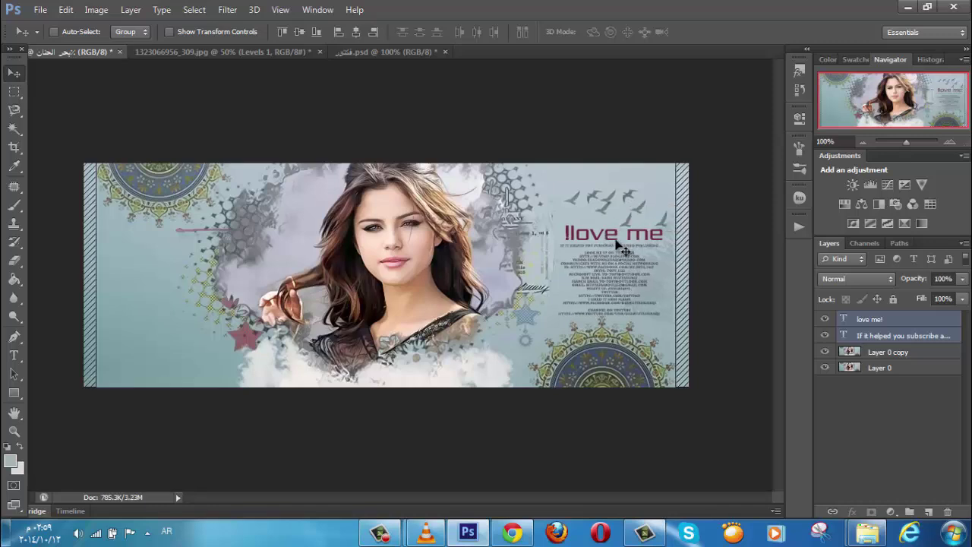
click(349, 53)
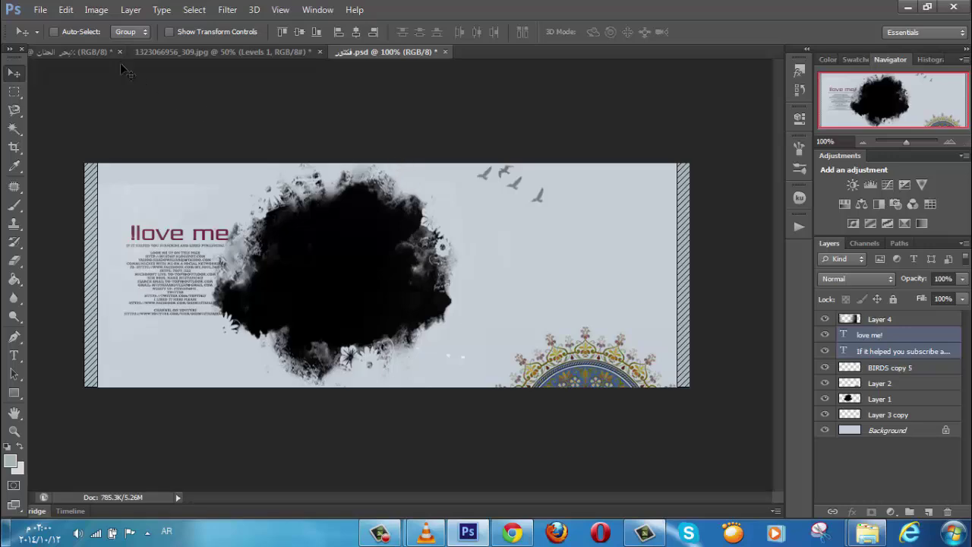
click(89, 52)
- Open فكتور بحر من صنعي.psd and copy its curved black-and-grey layer onto the cover as the top layer in Screen blend mode
click(40, 11)
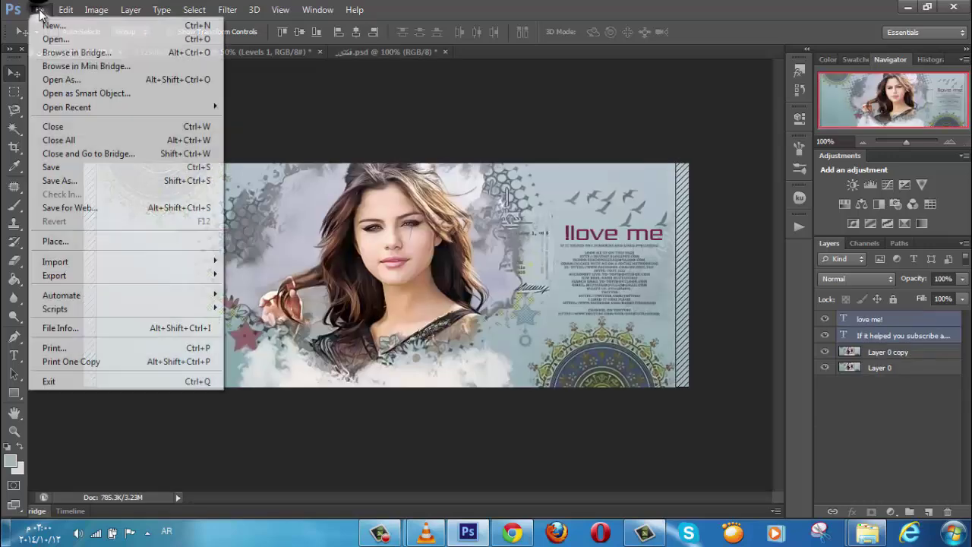
click(55, 39)
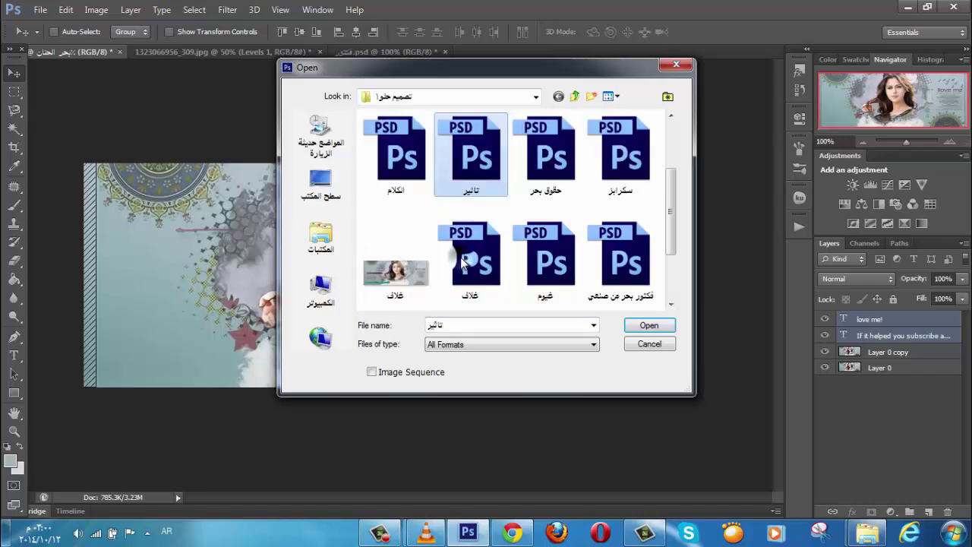
scroll(460, 256, down, 2)
double_click(618, 160)
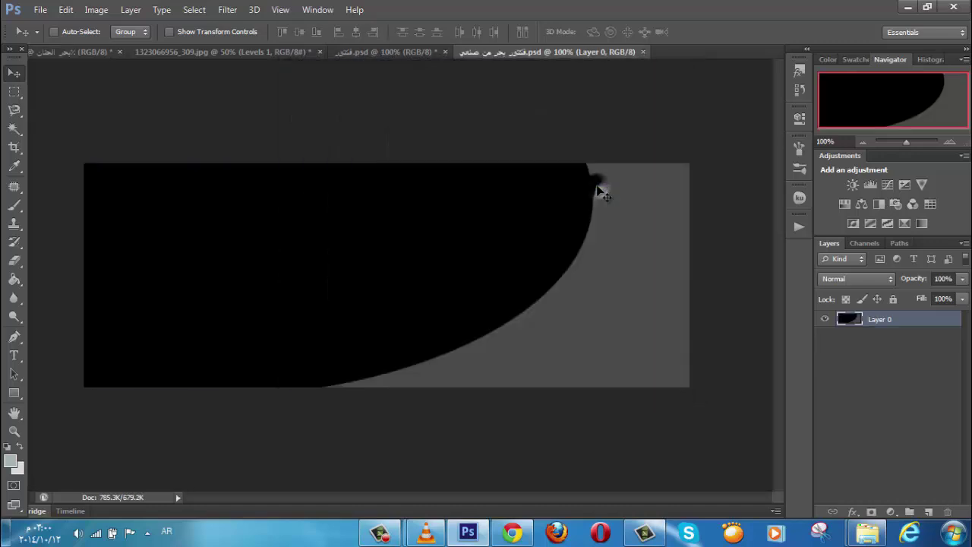
drag(555, 282, 513, 289)
click(883, 281)
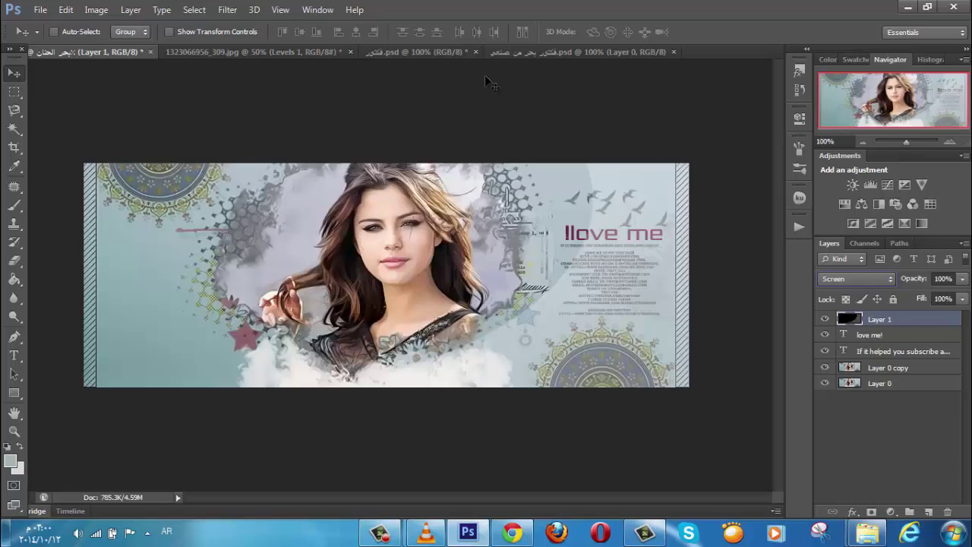
- Close the فكتور بحر من صنعي.psd and فكتور.psd source documents without saving changes
click(673, 52)
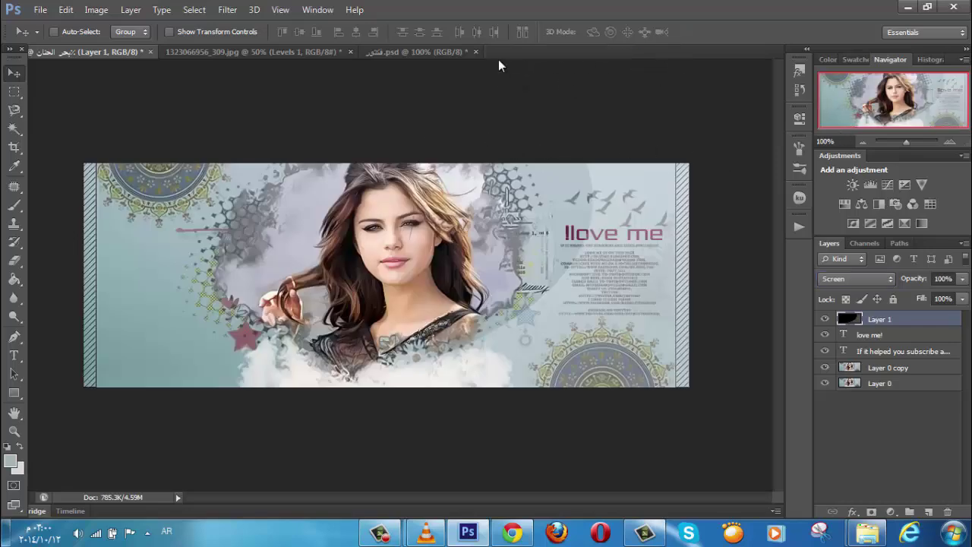
click(475, 55)
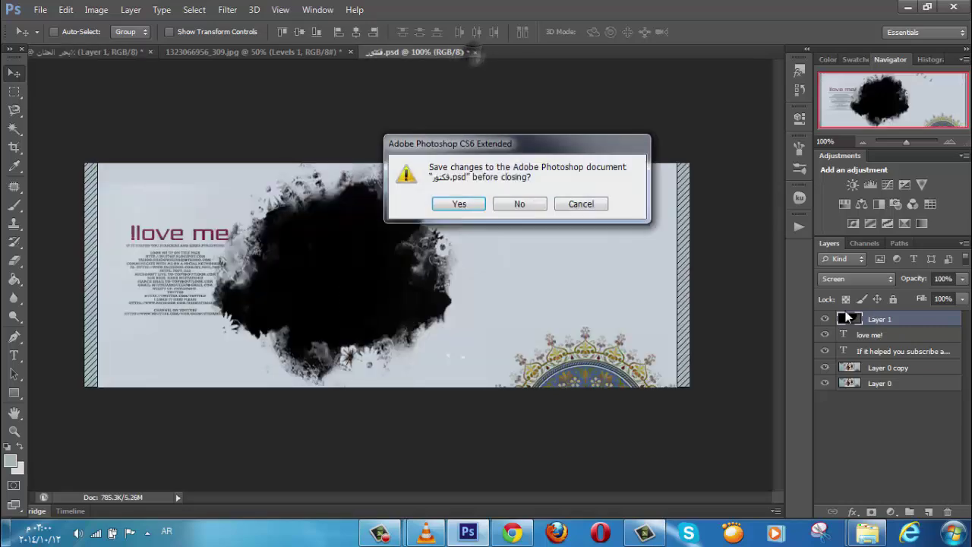
click(515, 202)
- Move the "love me!" and "If it helped you subscribe" text layers above Layer 1 in the layer order
double_click(881, 349)
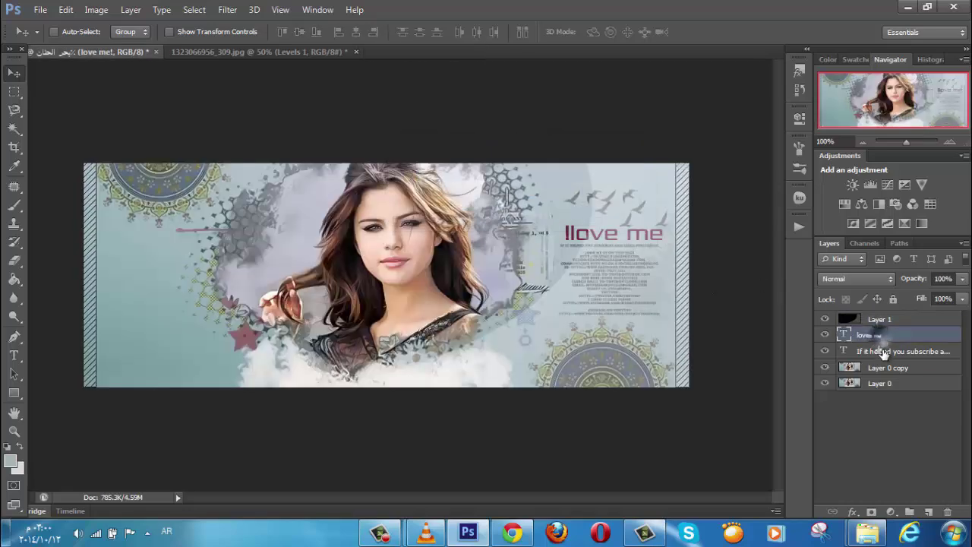
drag(888, 344, 888, 320)
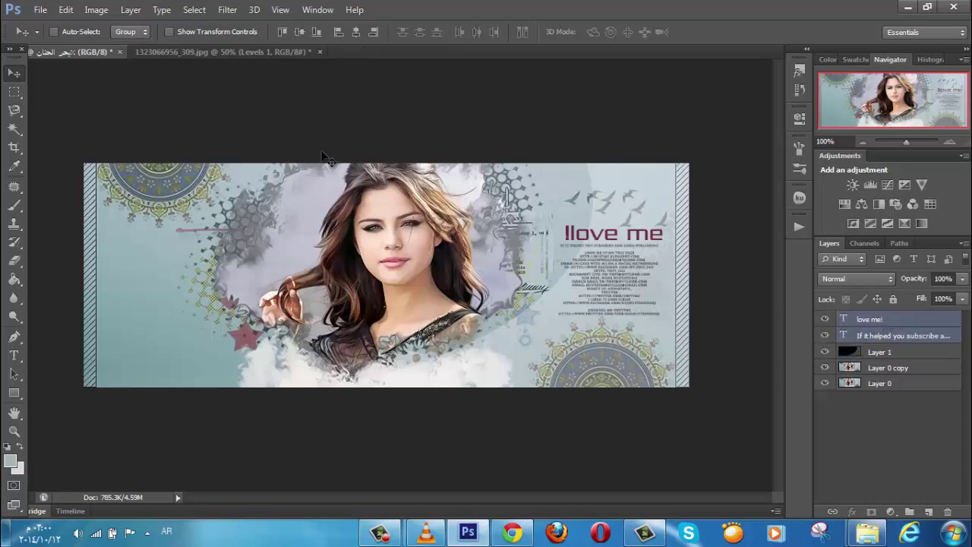
- Open الكلام.psd and copy its Arabic text layers onto the cover, to the left of the portrait
click(40, 9)
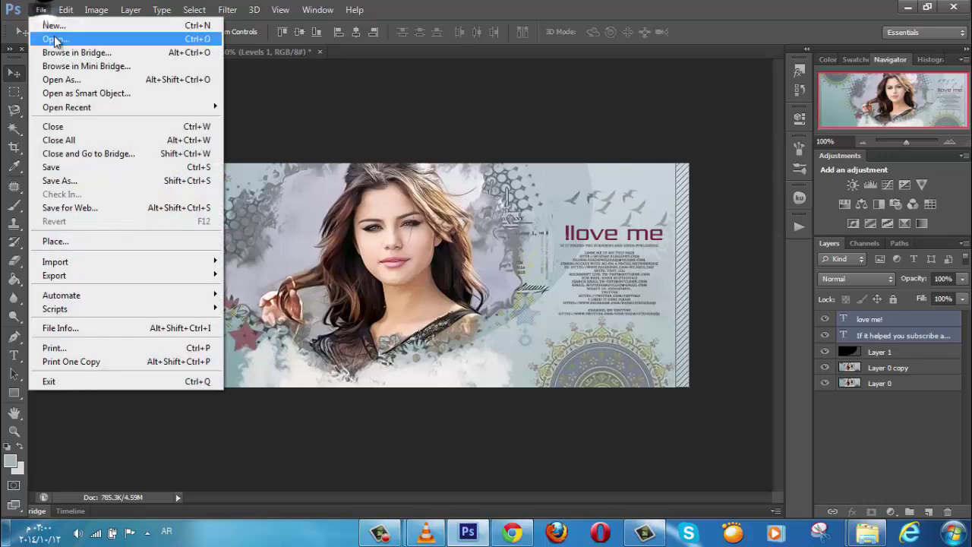
click(50, 36)
double_click(395, 254)
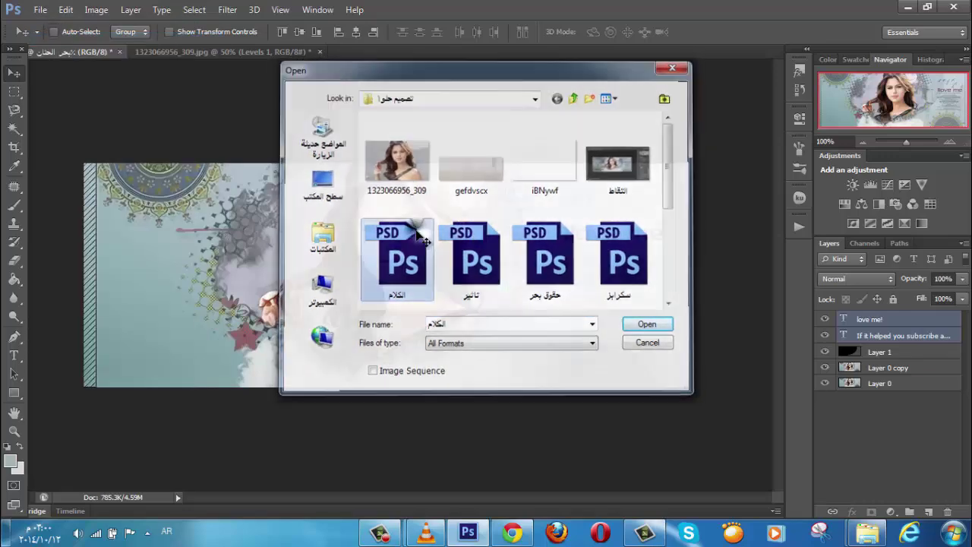
drag(372, 254, 228, 185)
drag(252, 261, 235, 287)
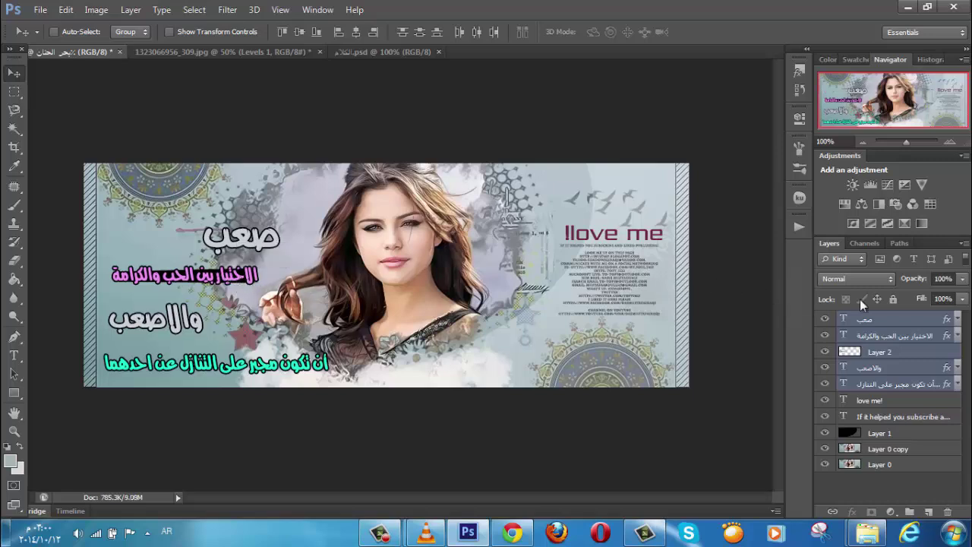
- Add a Levels adjustment layer above all layers with the RGB black input at 13 and the midtone at 1.25
click(871, 183)
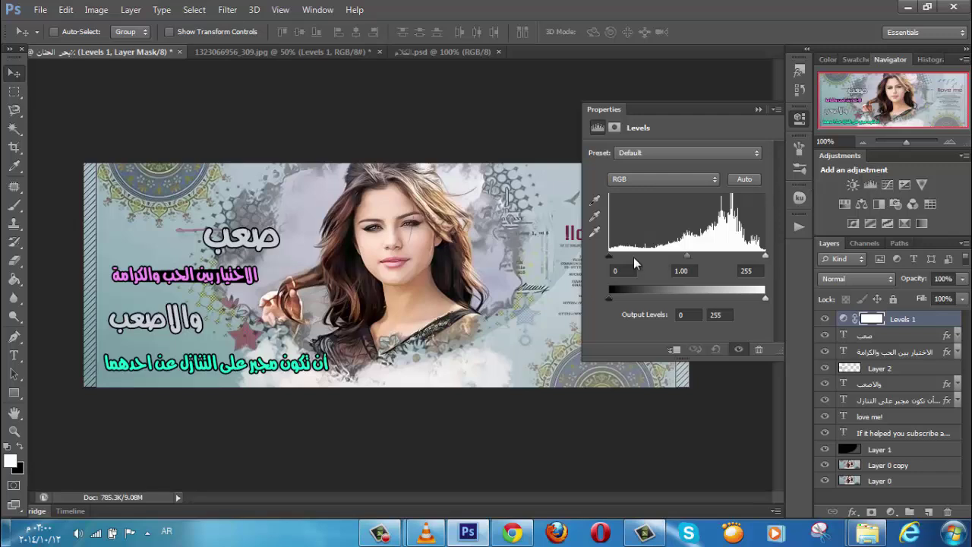
drag(608, 253, 617, 260)
mouse_move(682, 256)
mouse_down()
mouse_move(690, 260)
mouse_move(679, 254)
mouse_up()
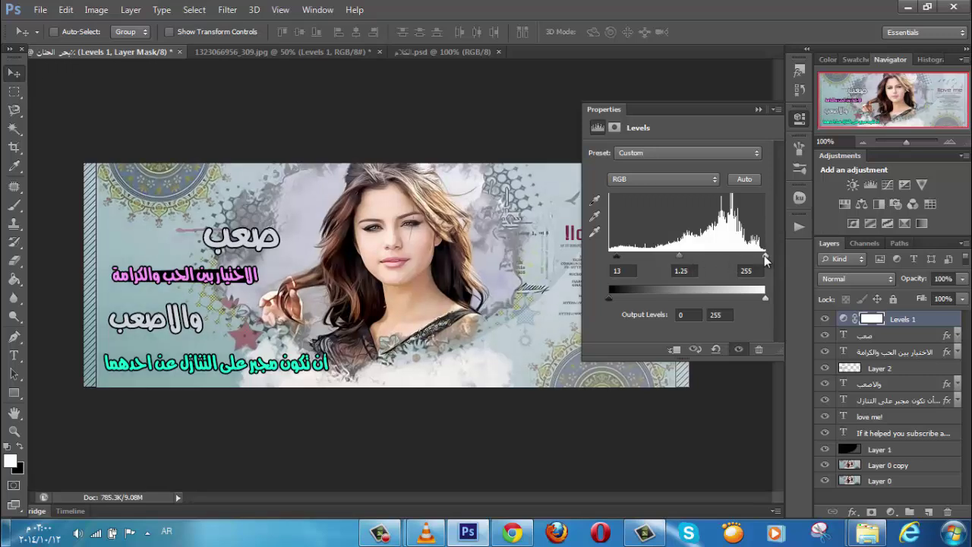
drag(764, 261, 767, 264)
- Set the Red channel's black input to 8 in the Levels adjustment and reduce the adjustment layer's opacity to 85%
click(713, 179)
click(683, 194)
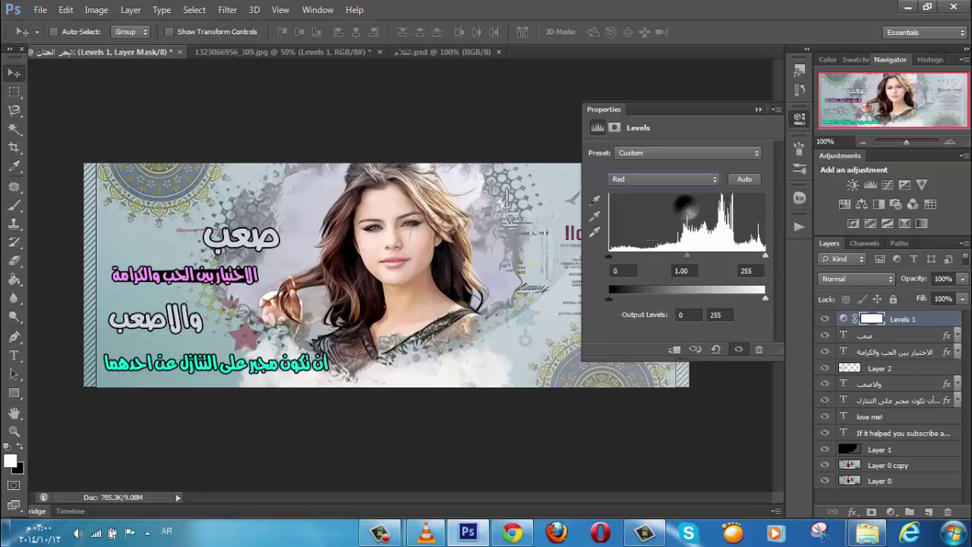
drag(611, 255, 615, 256)
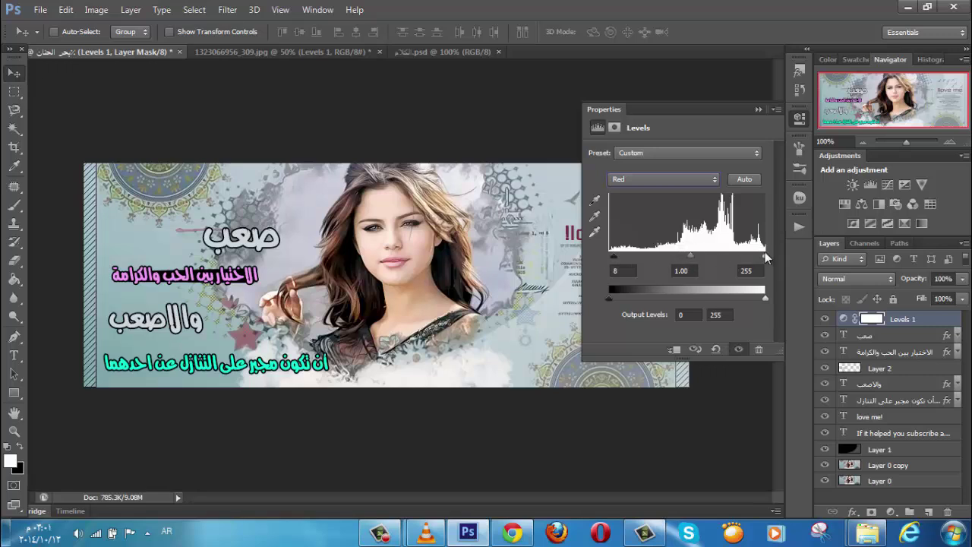
drag(765, 254, 764, 254)
click(758, 110)
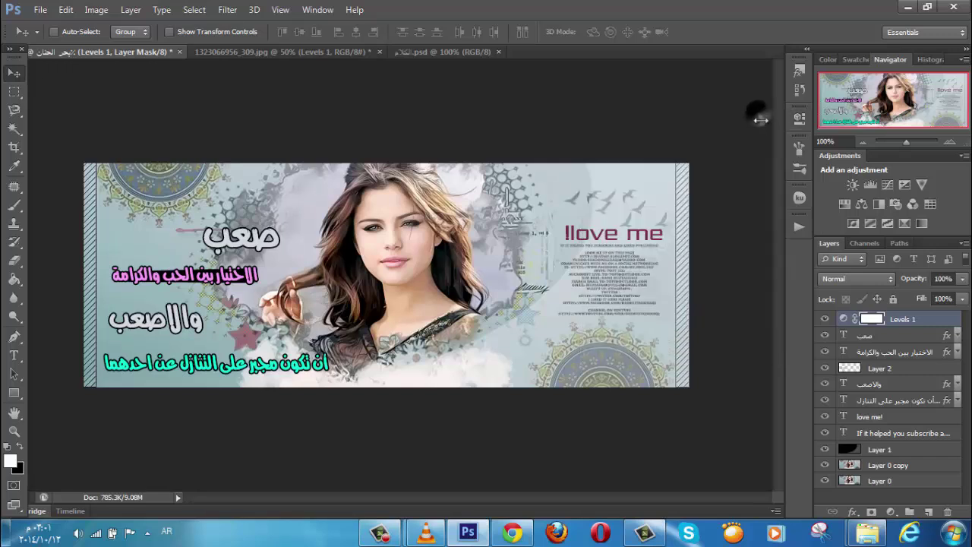
click(962, 279)
drag(954, 295, 952, 298)
- Open حقوق بحر.psd and copy its designer credit layers onto the cover's lower right, over the ornament
click(38, 10)
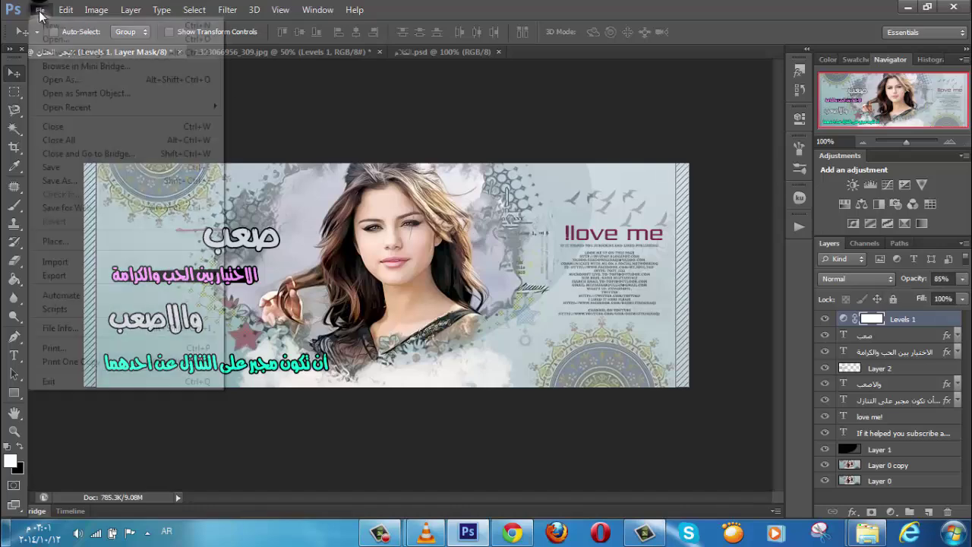
click(47, 37)
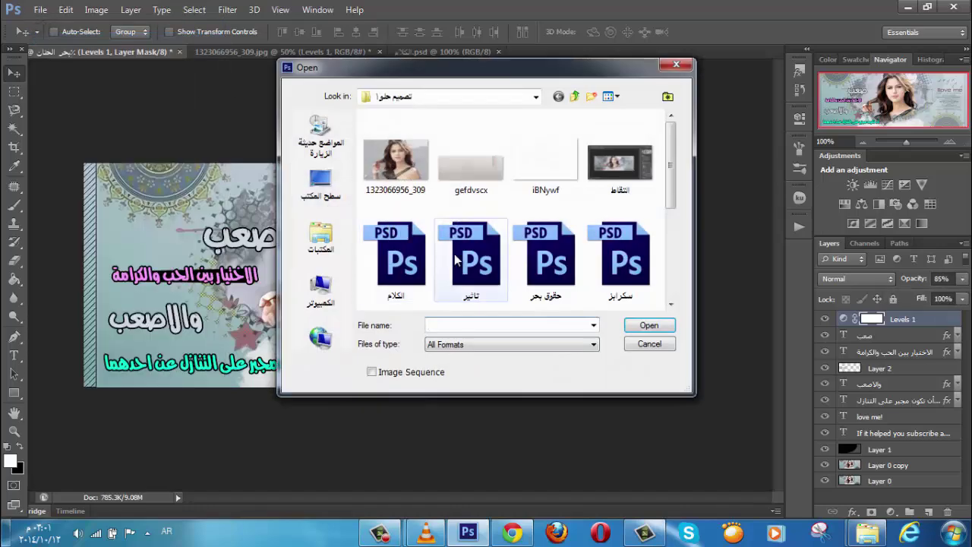
double_click(518, 260)
drag(400, 271, 610, 351)
click(381, 532)
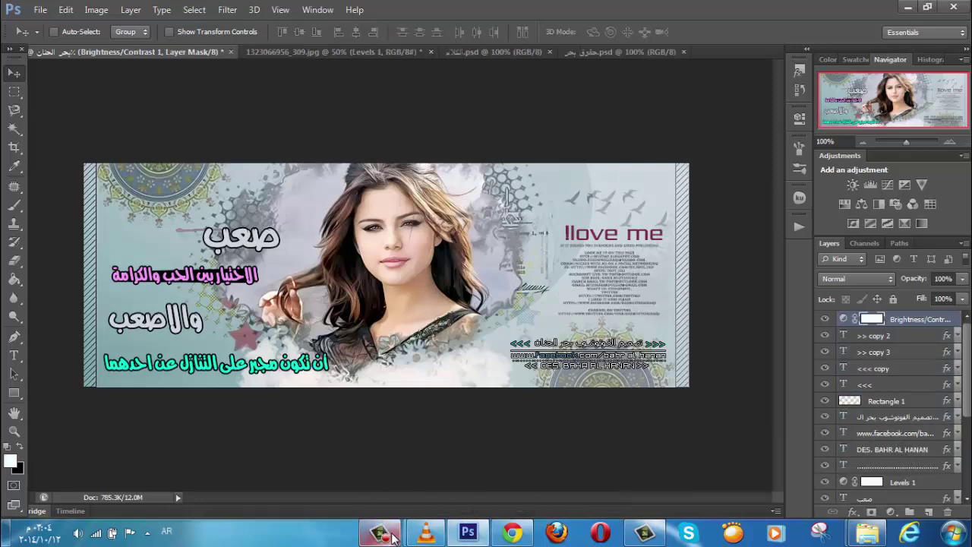
click(392, 535)
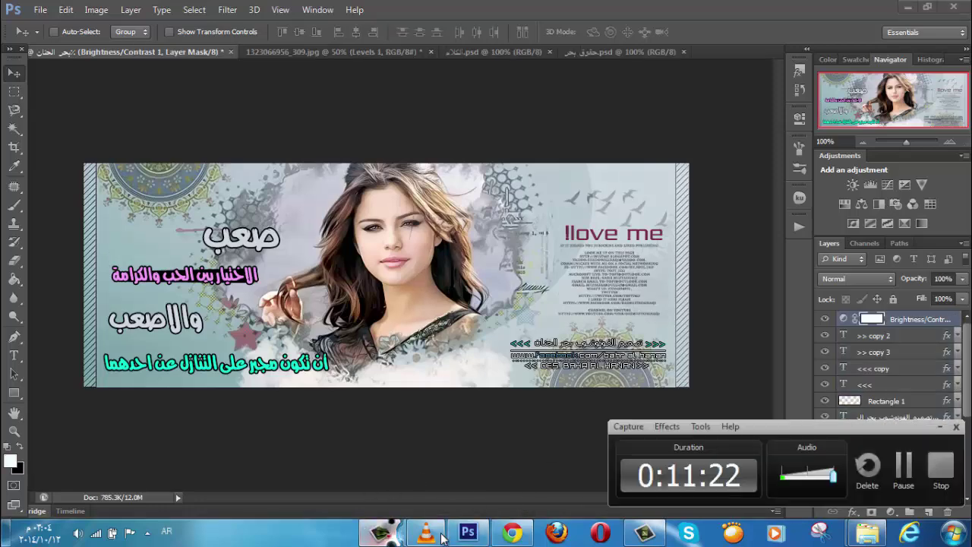